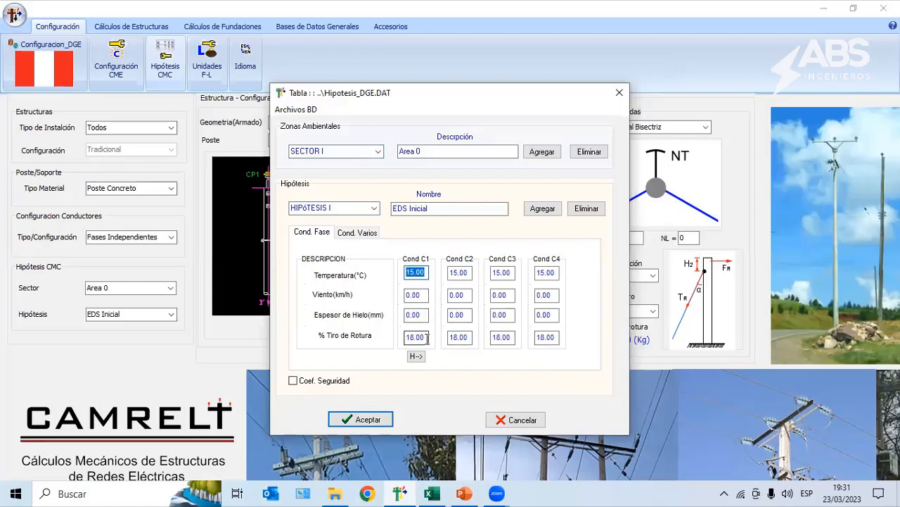
Step: Review the phase conductor conditions of HIPóTESIS II for SECTOR I and compare them with the Hipótesis ambientales slide in PowerPoint
{"action": "left_click", "coordinate": [376, 209]}
{"action": "left_click", "coordinate": [345, 229]}
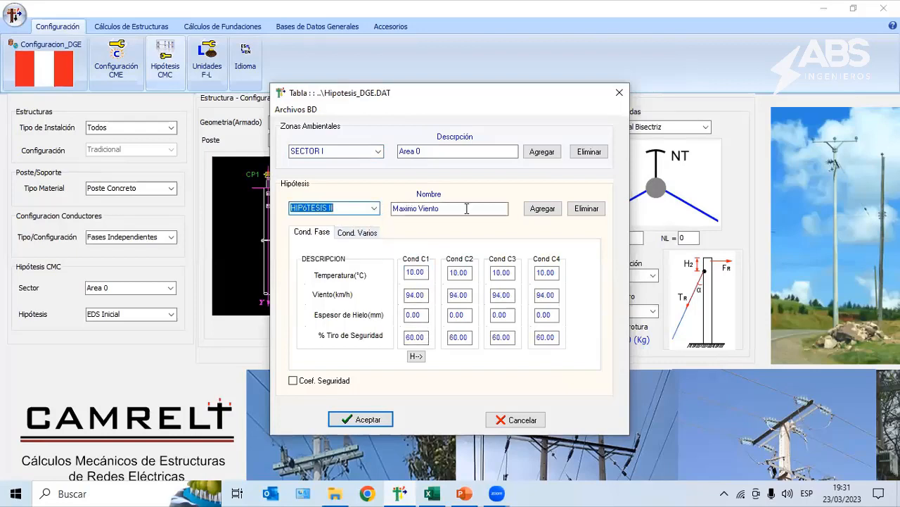
{"action": "left_click", "coordinate": [465, 494]}
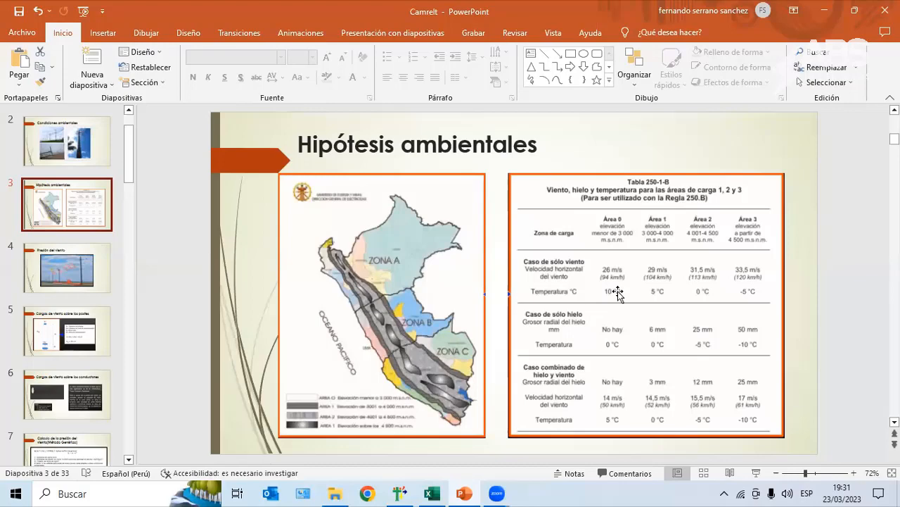
{"action": "left_click", "coordinate": [466, 492]}
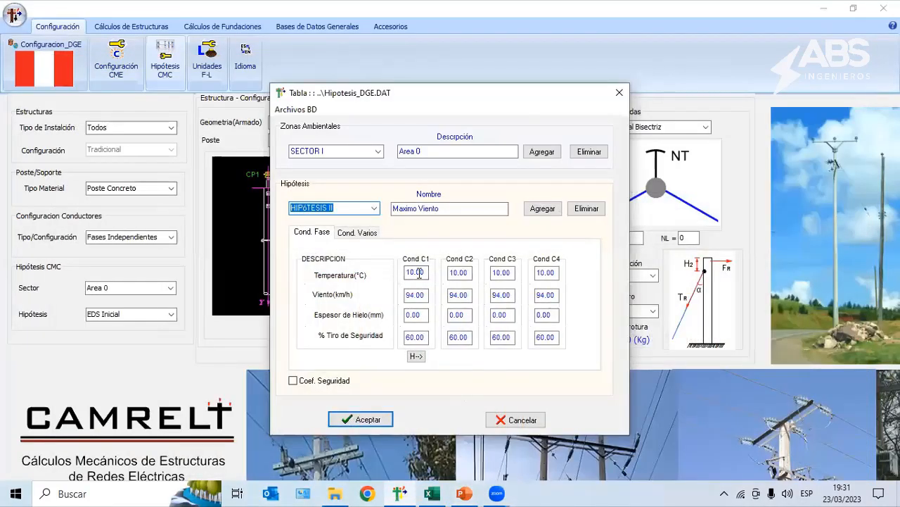
{"action": "left_click", "coordinate": [418, 295]}
{"action": "left_click", "coordinate": [417, 315]}
{"action": "left_click", "coordinate": [464, 492]}
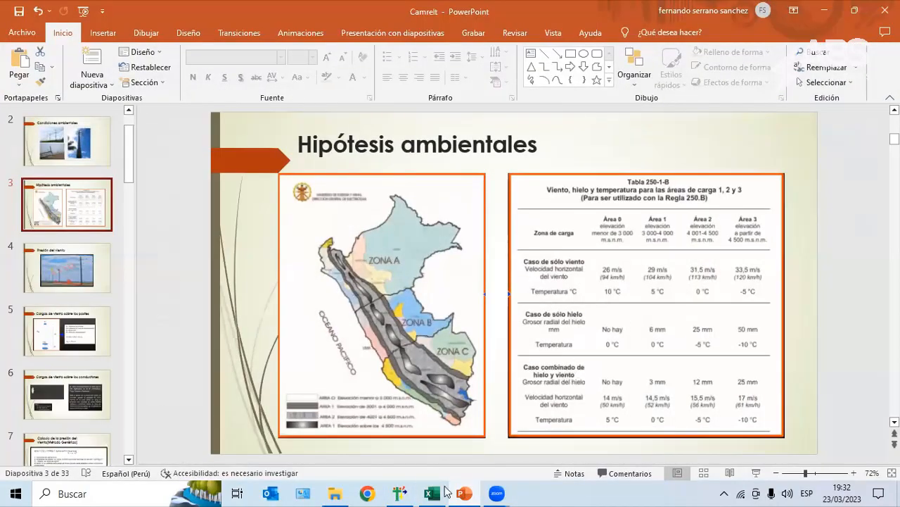
{"action": "left_click", "coordinate": [400, 493]}
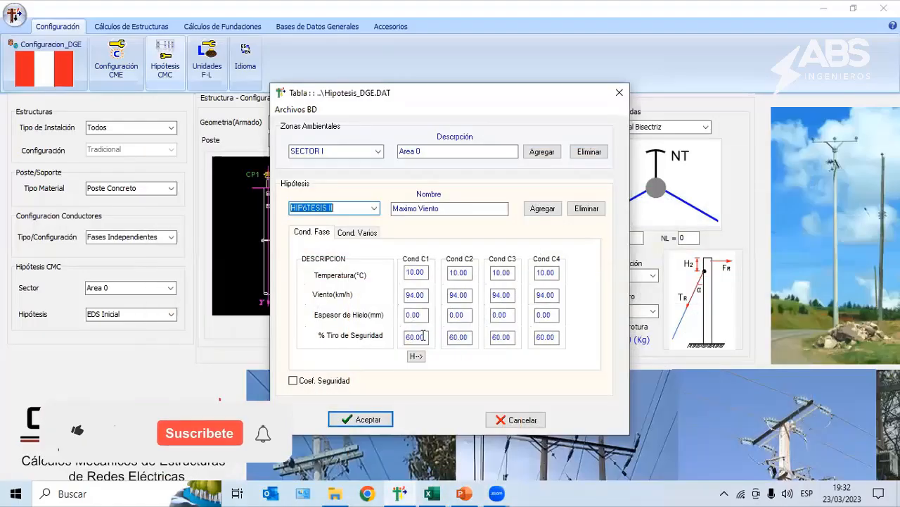
Step: Examine the phase conductor conditions of HIPóTESIS III and HIPóTESIS IV for SECTOR I, consulting the PowerPoint slide
{"action": "left_click", "coordinate": [375, 209]}
{"action": "left_click", "coordinate": [339, 240]}
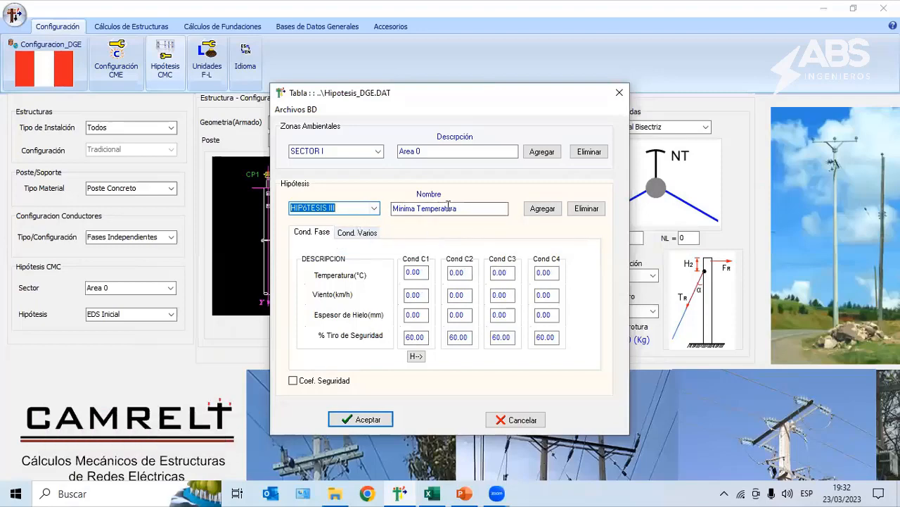
{"action": "left_click", "coordinate": [469, 491]}
{"action": "left_click", "coordinate": [374, 208]}
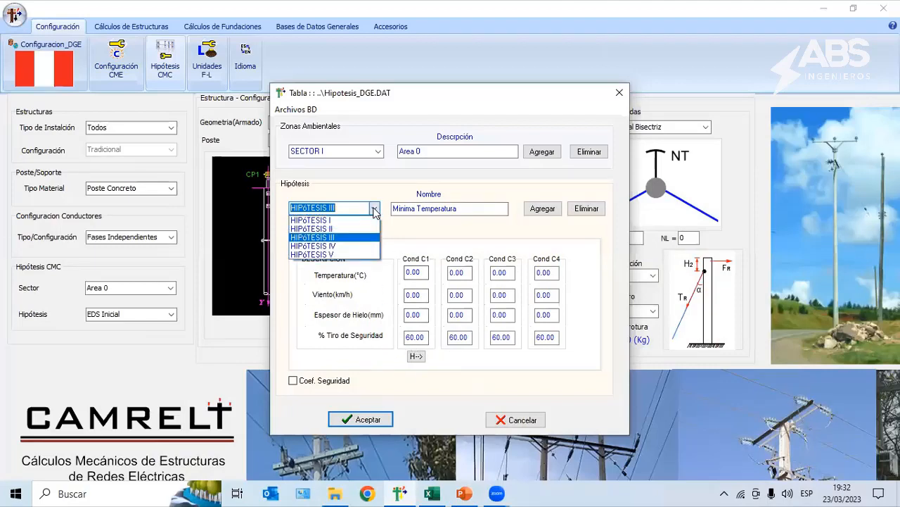
{"action": "left_click", "coordinate": [350, 246]}
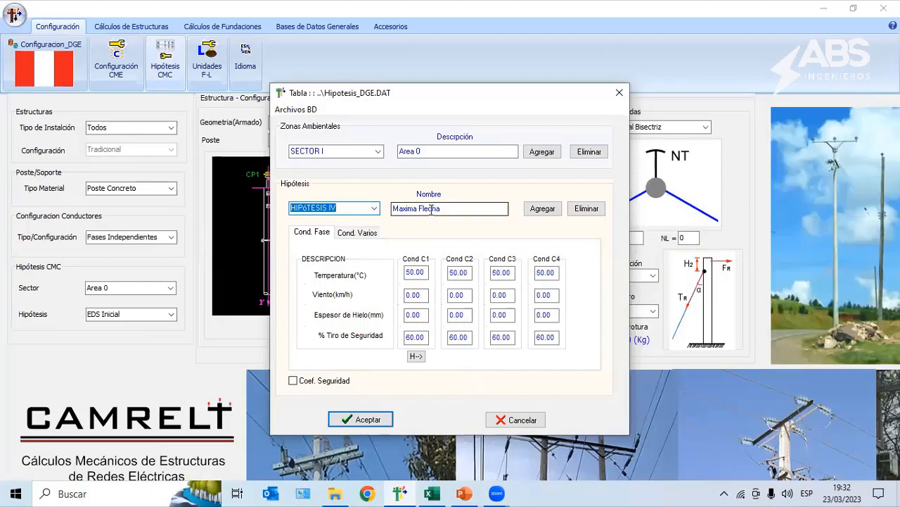
{"action": "left_click", "coordinate": [425, 273]}
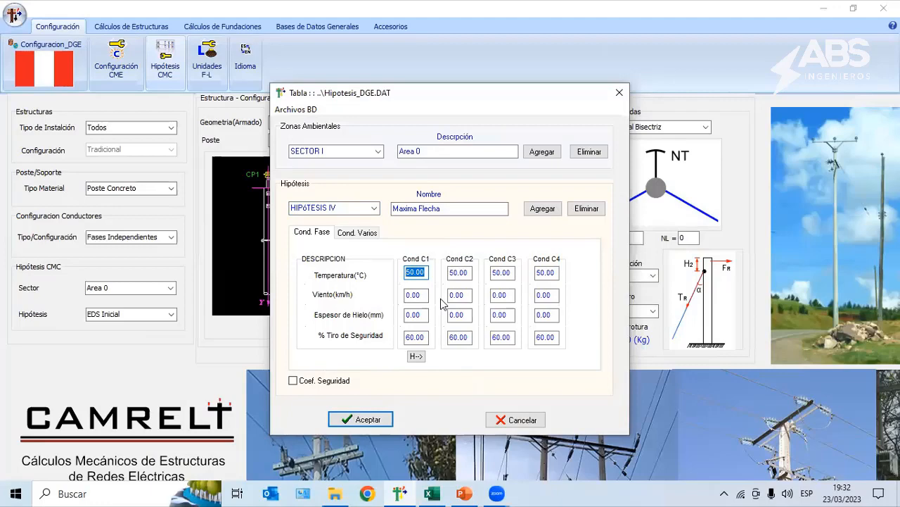
Step: Check the HIPóTESIS V conditions against the combined ice and wind case on the PowerPoint slide, and accept the hypothesis table
{"action": "left_click", "coordinate": [364, 207]}
{"action": "left_click", "coordinate": [374, 207]}
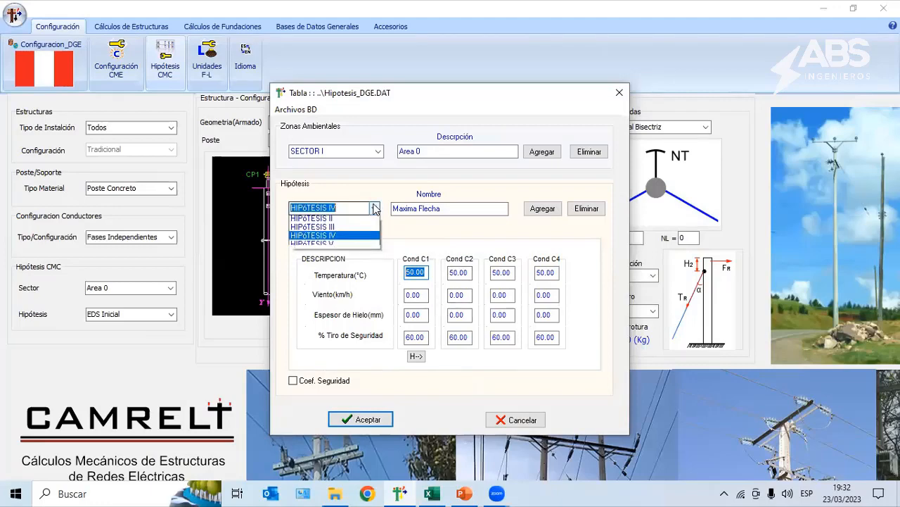
{"action": "left_click", "coordinate": [345, 255]}
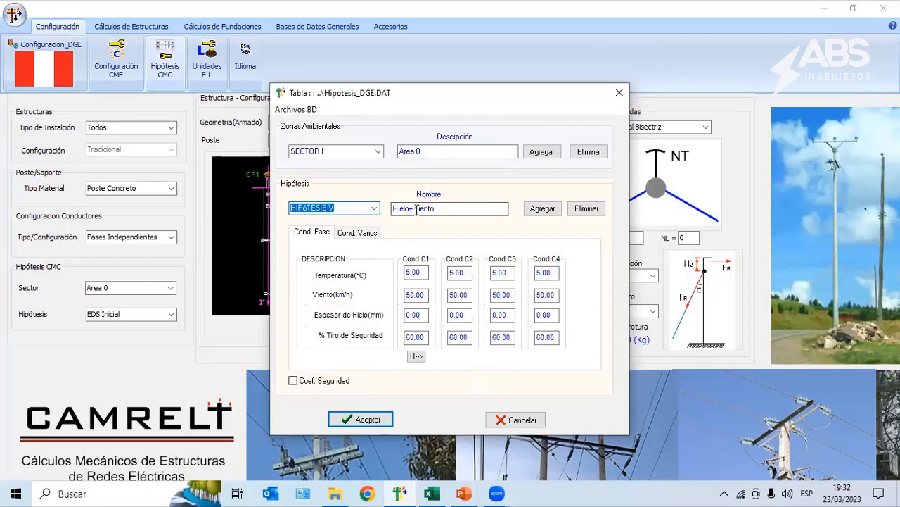
{"action": "left_click", "coordinate": [465, 493]}
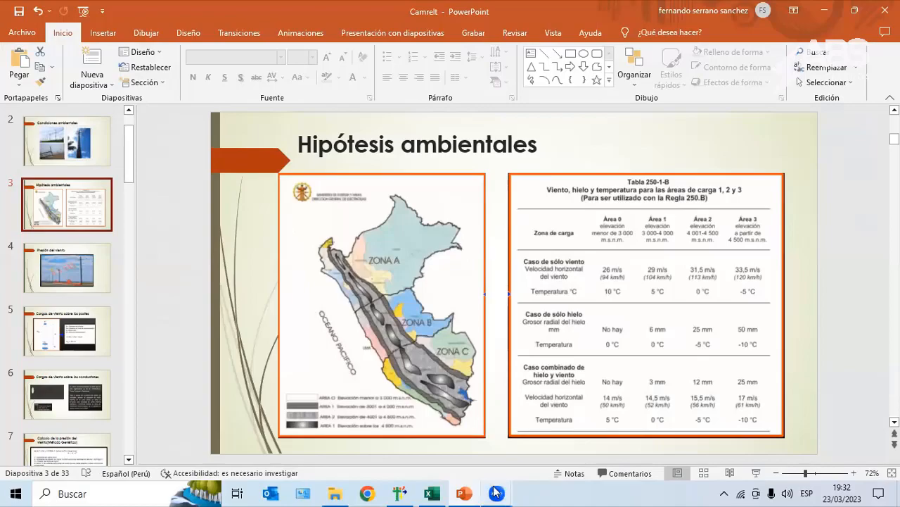
{"action": "left_click", "coordinate": [398, 492]}
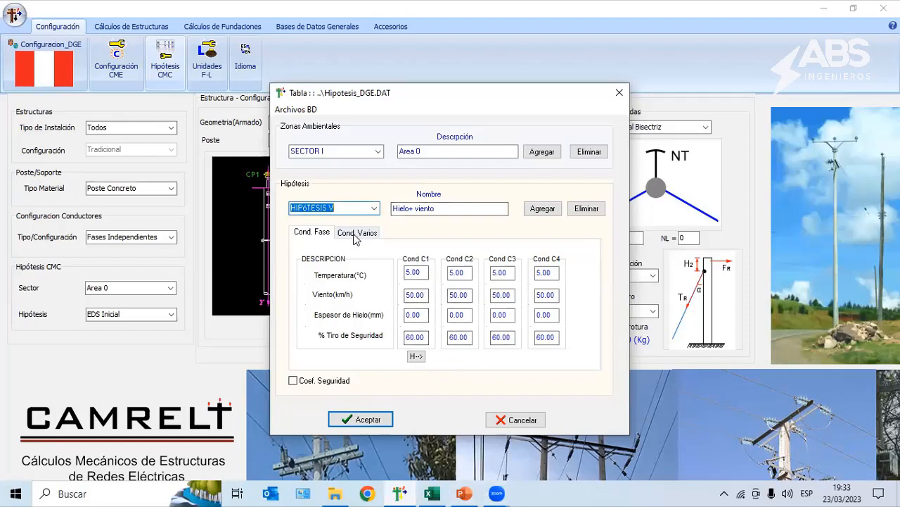
{"action": "left_click", "coordinate": [366, 425]}
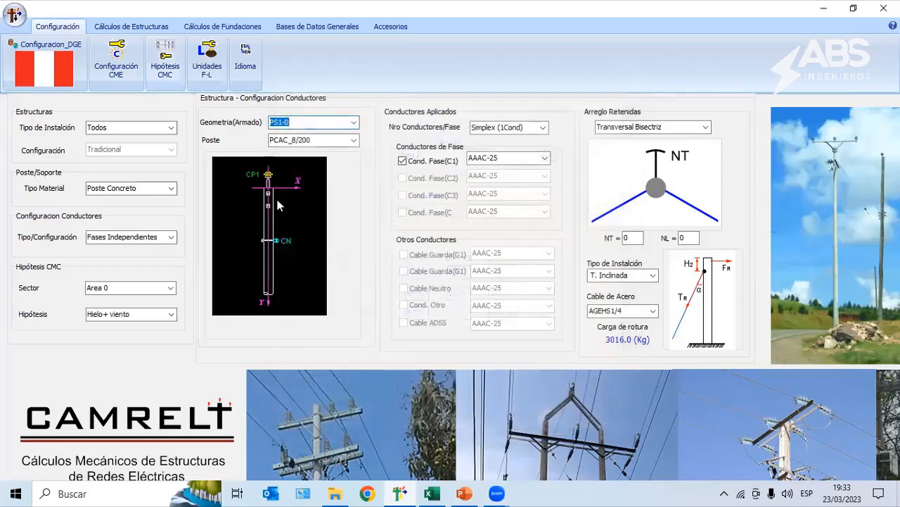
Step: Set the structure's installation type to Fases Independientes and its configuration to 3F: Trifasico 1T
{"action": "left_click", "coordinate": [171, 128]}
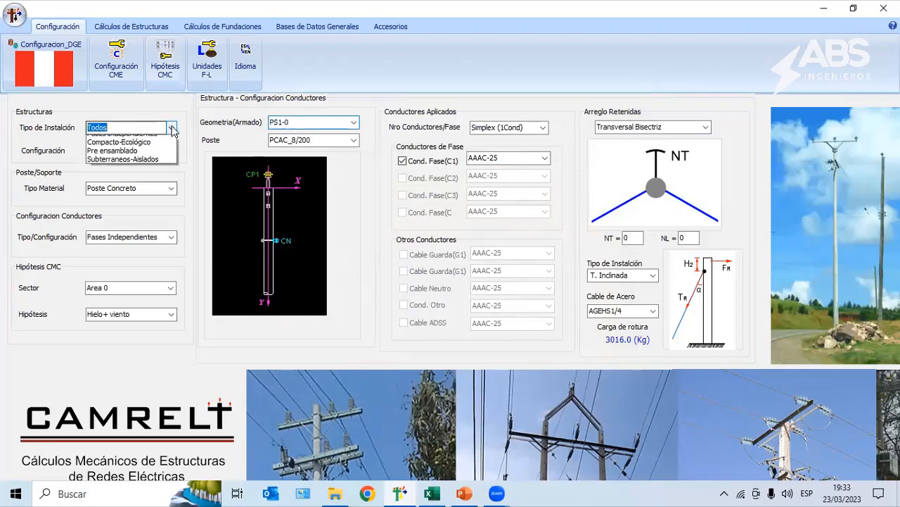
{"action": "left_click", "coordinate": [105, 149]}
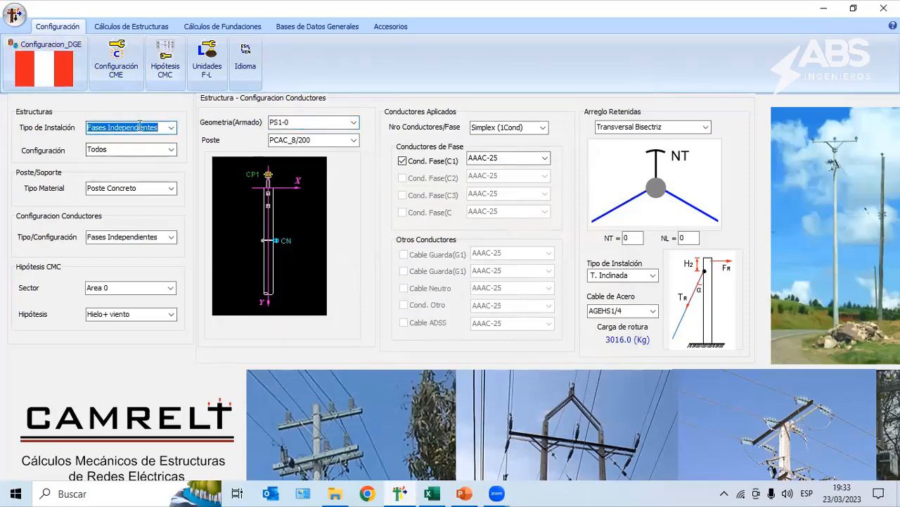
{"action": "left_click", "coordinate": [171, 149]}
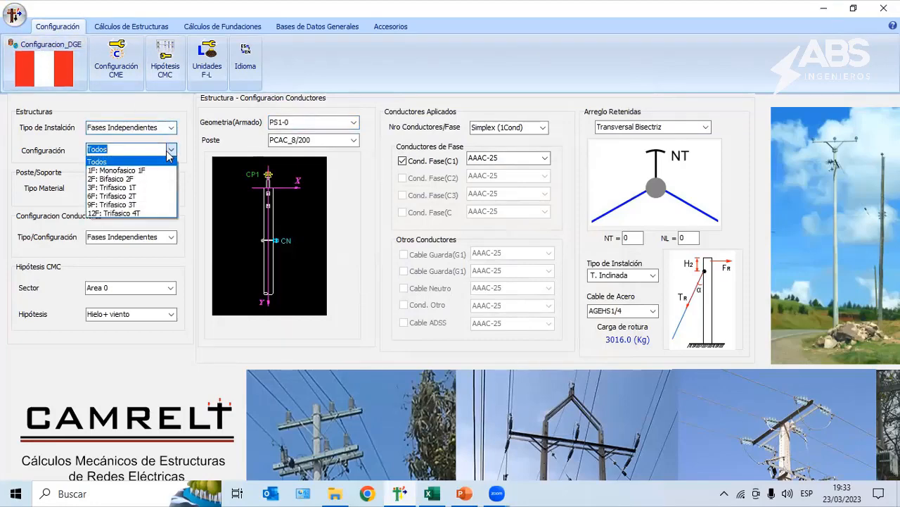
{"action": "left_click", "coordinate": [120, 188]}
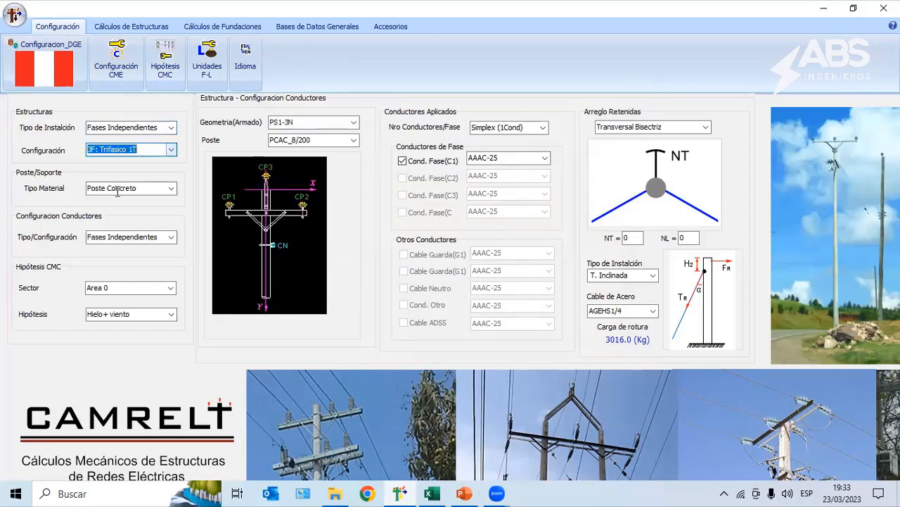
Step: Choose Poste Concreto as the pole material and Fases Independientes as the conductor configuration type
{"action": "left_click", "coordinate": [172, 190]}
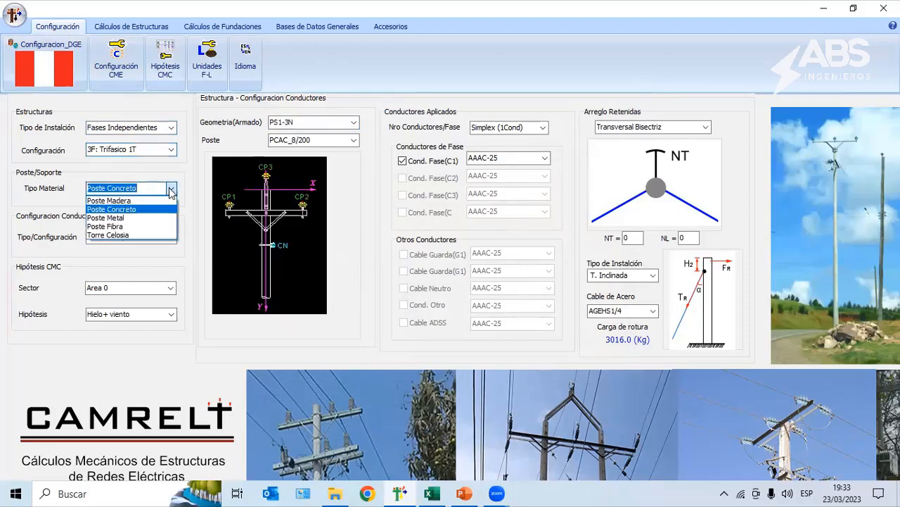
{"action": "left_click", "coordinate": [129, 210]}
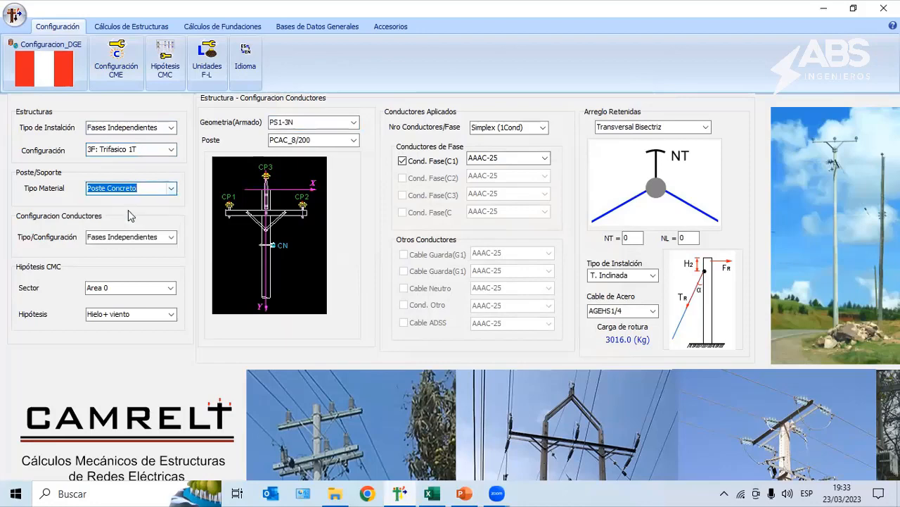
{"action": "left_click", "coordinate": [171, 237]}
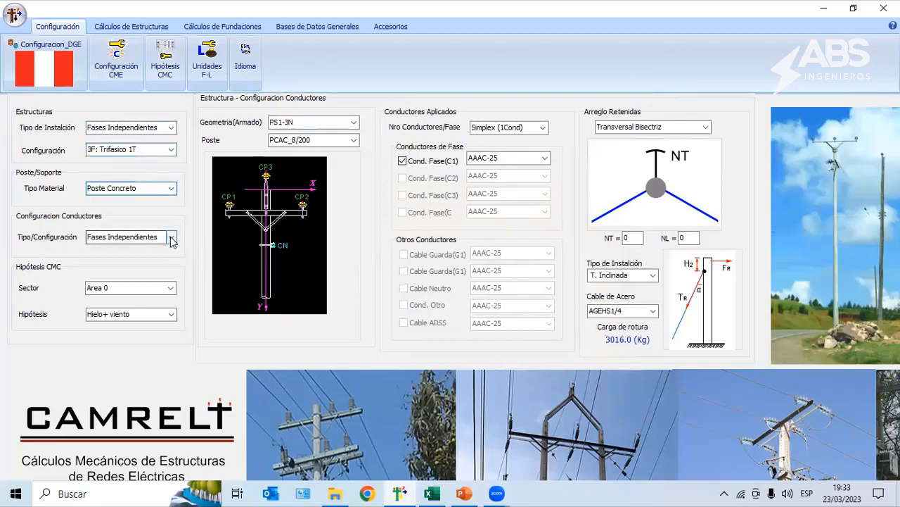
{"action": "left_click", "coordinate": [121, 256]}
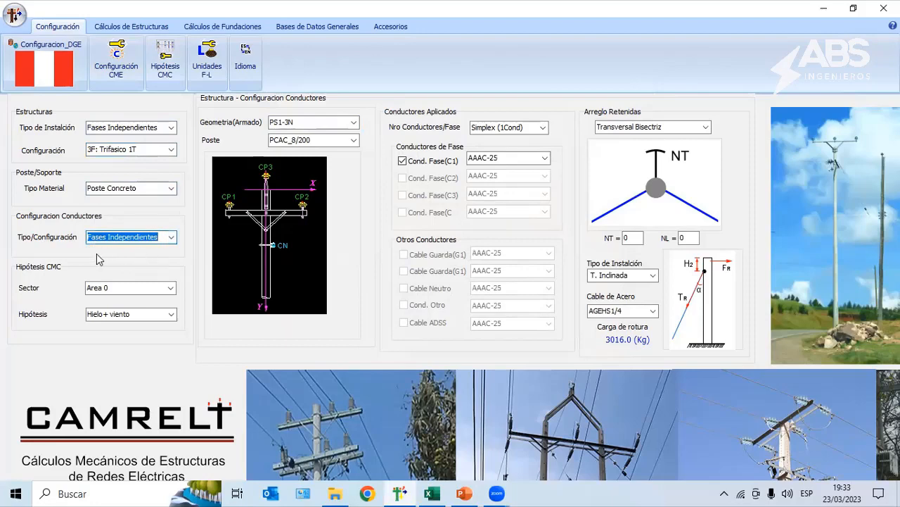
Step: Select sector Area 0, consulting the load zone table in PowerPoint, and set the CMC hypothesis to Maximo Viento
{"action": "left_click", "coordinate": [172, 288]}
{"action": "left_click", "coordinate": [118, 299]}
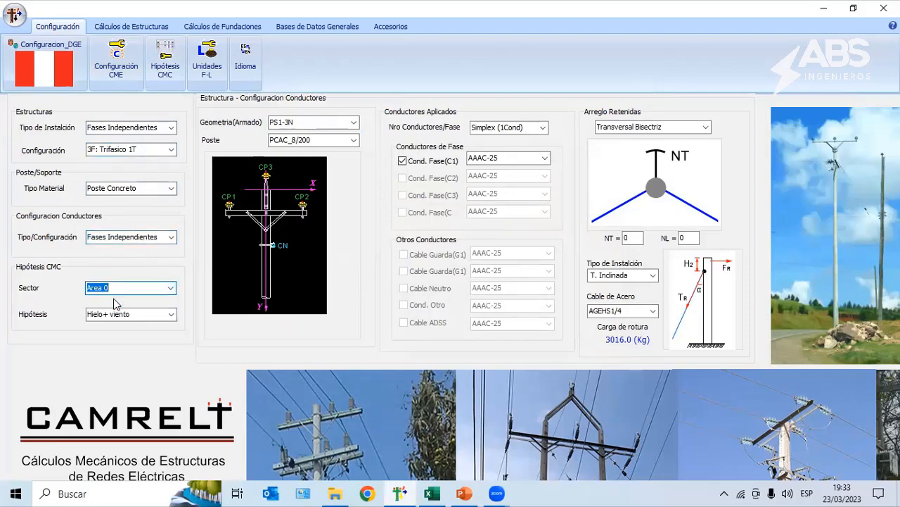
{"action": "left_click", "coordinate": [464, 493]}
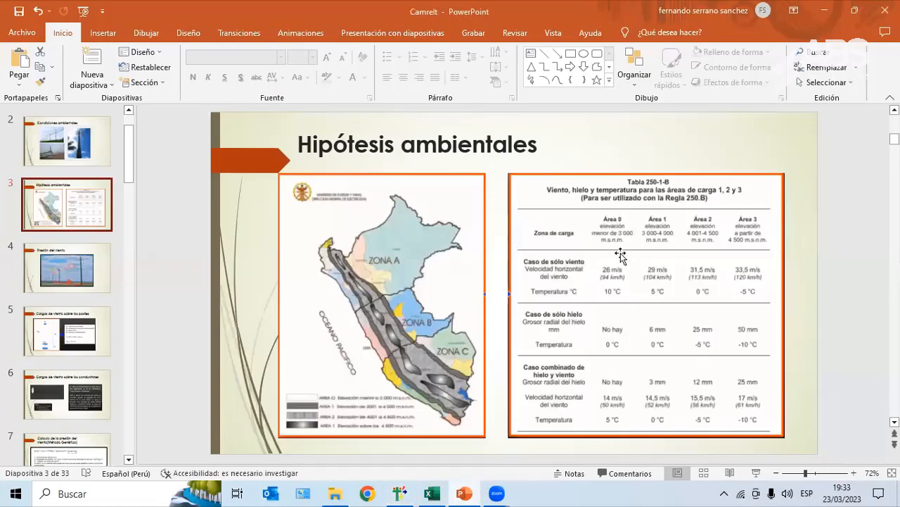
{"action": "left_click", "coordinate": [458, 487]}
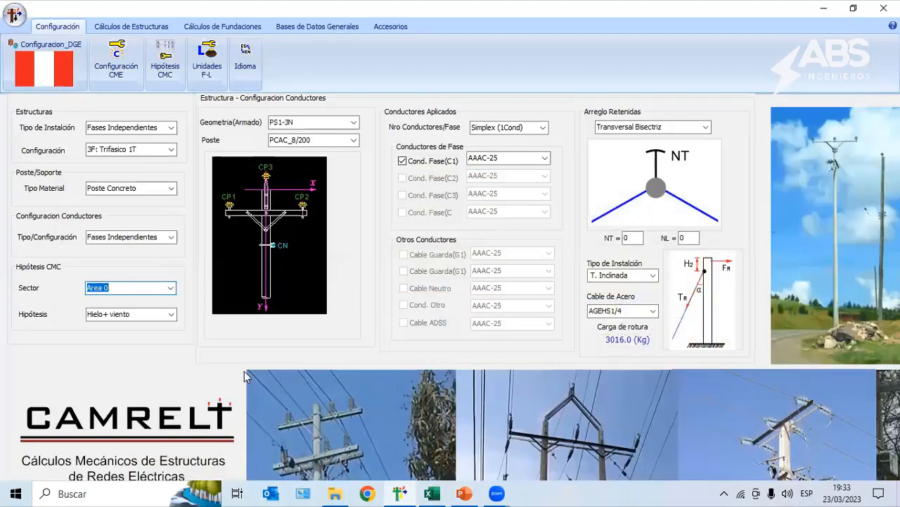
{"action": "left_click", "coordinate": [171, 315]}
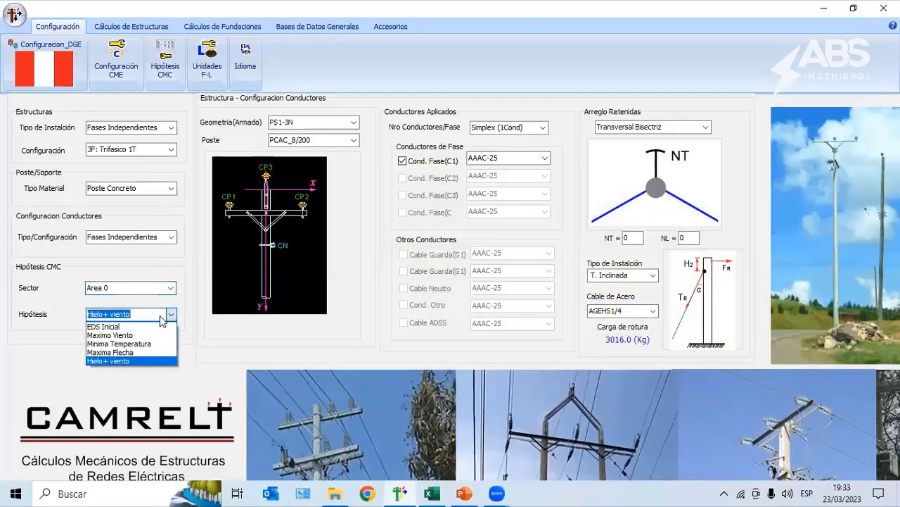
{"action": "left_click", "coordinate": [138, 335]}
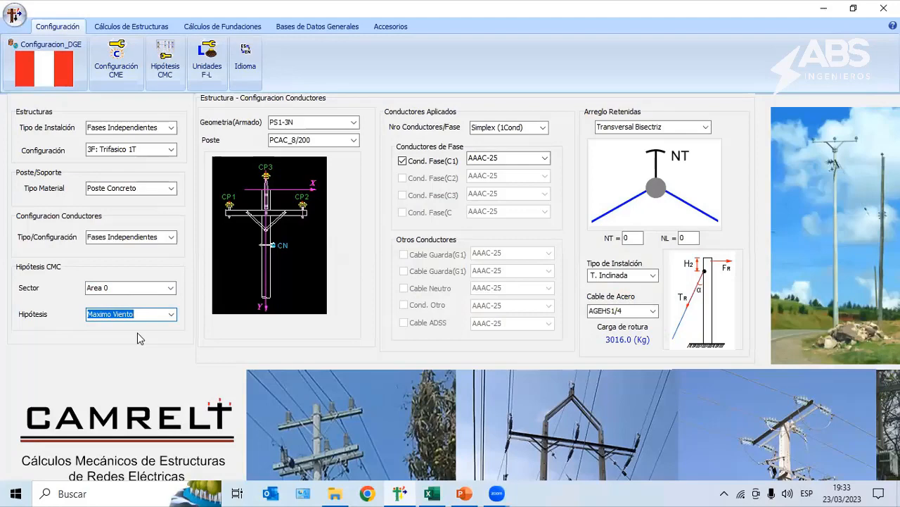
Step: Set the structure geometry to PS1-3 and the pole to PCAC_12/300
{"action": "left_click", "coordinate": [353, 122]}
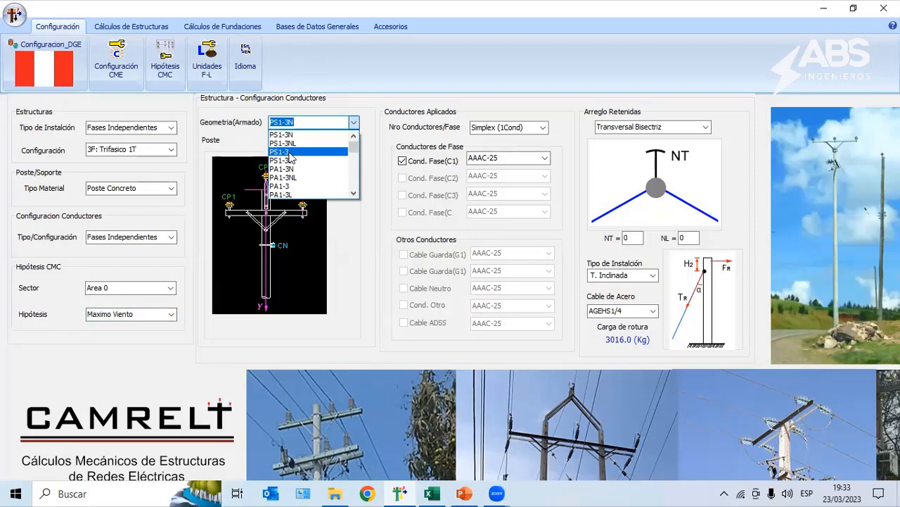
{"action": "left_click", "coordinate": [288, 152]}
{"action": "left_click", "coordinate": [354, 141]}
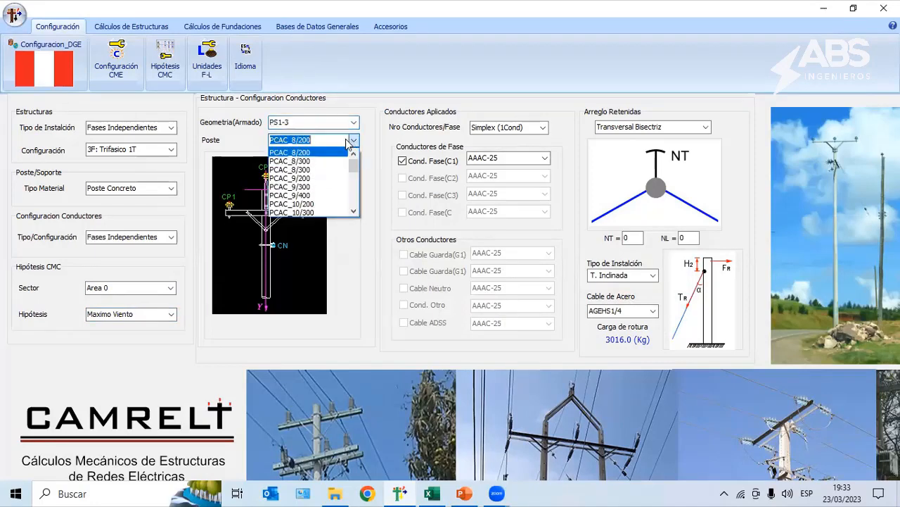
{"action": "scroll", "coordinate": [319, 186], "scroll_direction": "down", "scroll_amount": 2}
{"action": "scroll", "coordinate": [317, 187], "scroll_direction": "down", "scroll_amount": 2}
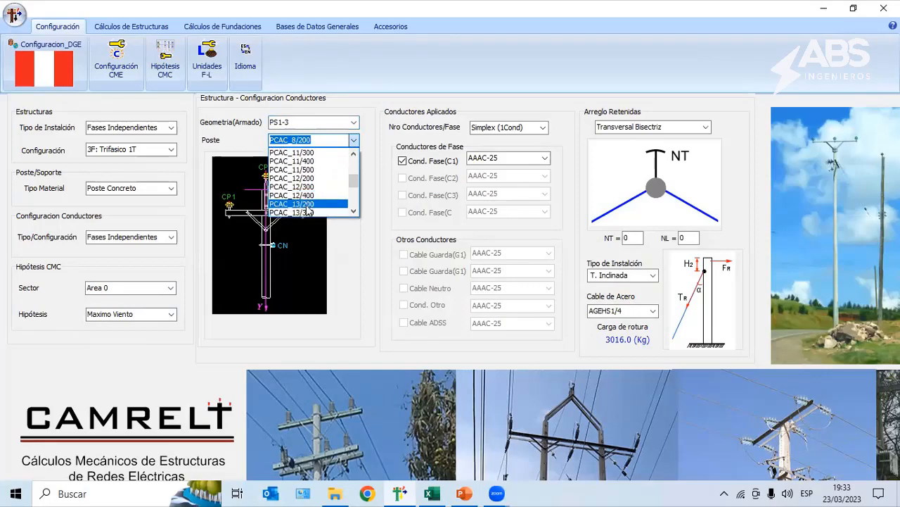
{"action": "left_click", "coordinate": [309, 203]}
{"action": "left_click", "coordinate": [355, 140]}
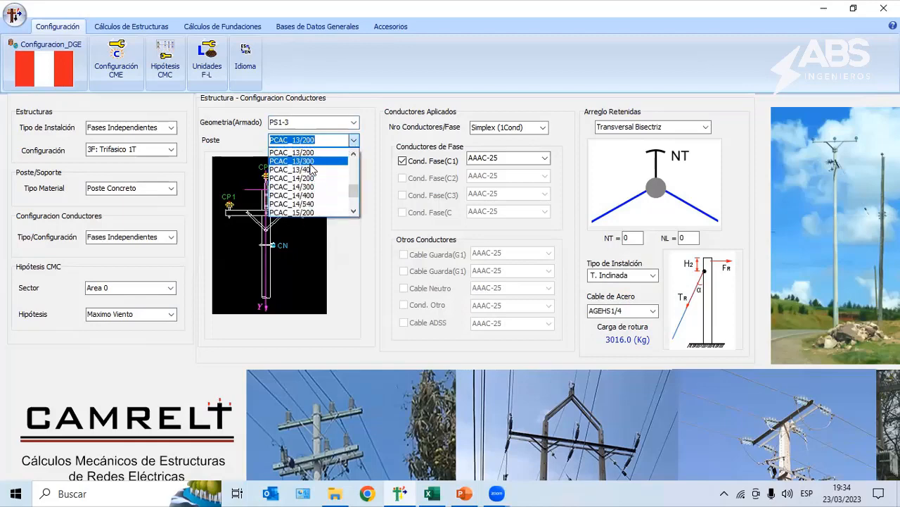
{"action": "scroll", "coordinate": [312, 167], "scroll_direction": "up", "scroll_amount": 2}
{"action": "left_click", "coordinate": [310, 161]}
Step: Consult the structure limits table in the Limites workbook in Excel and select AAAC-25 as phase conductor C1 in CAMRELT
{"action": "left_click", "coordinate": [432, 493]}
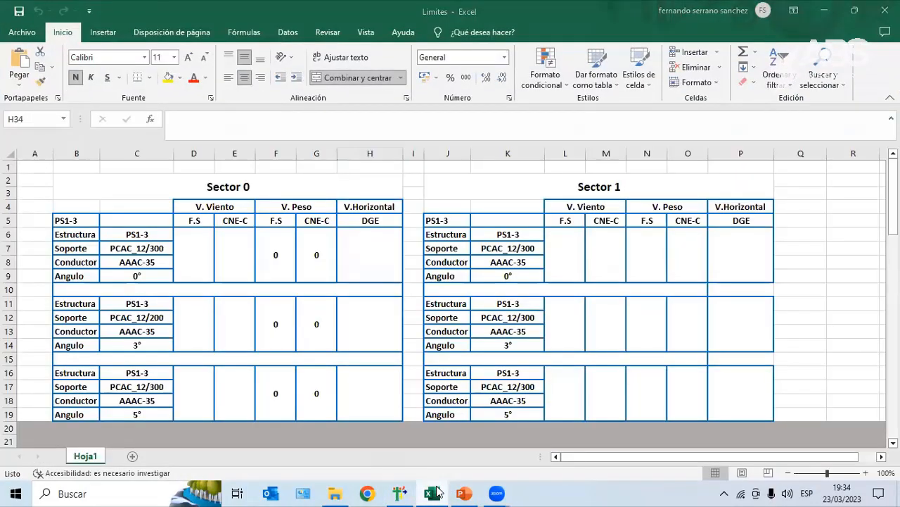
{"action": "left_click", "coordinate": [434, 492]}
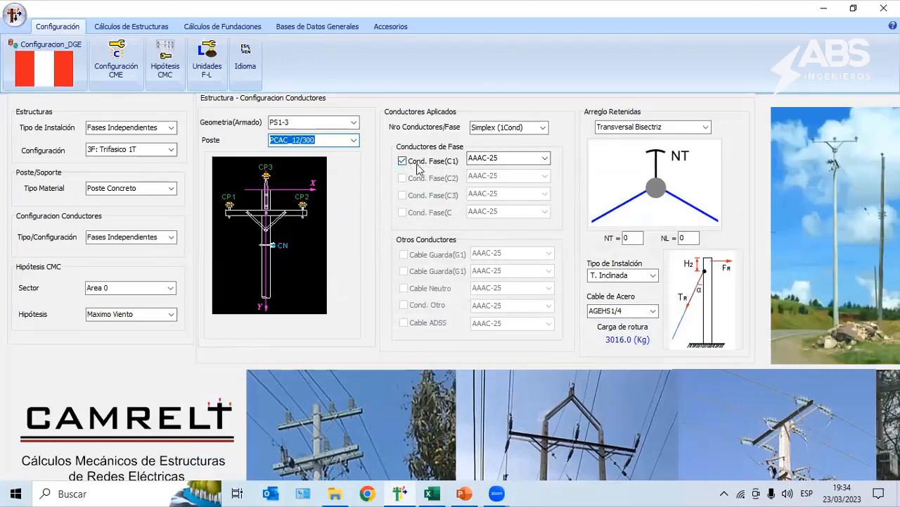
{"action": "left_click", "coordinate": [545, 159]}
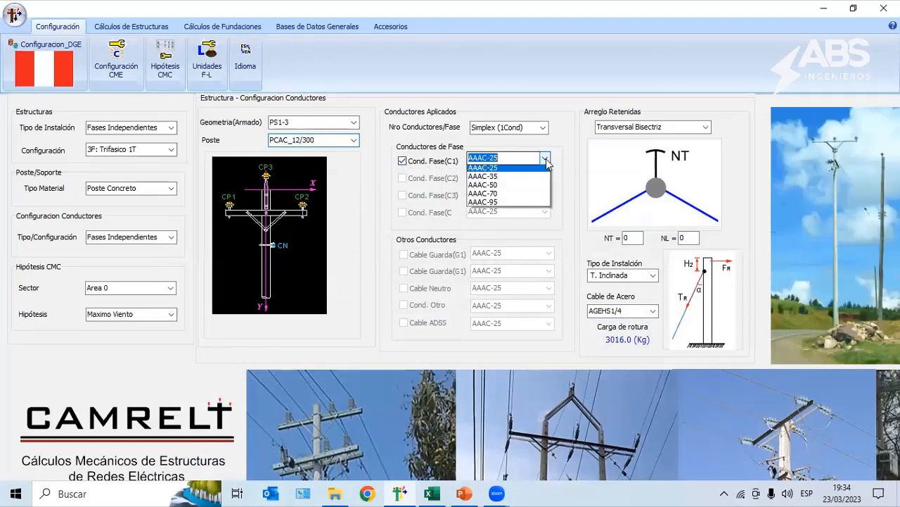
{"action": "left_click", "coordinate": [505, 169]}
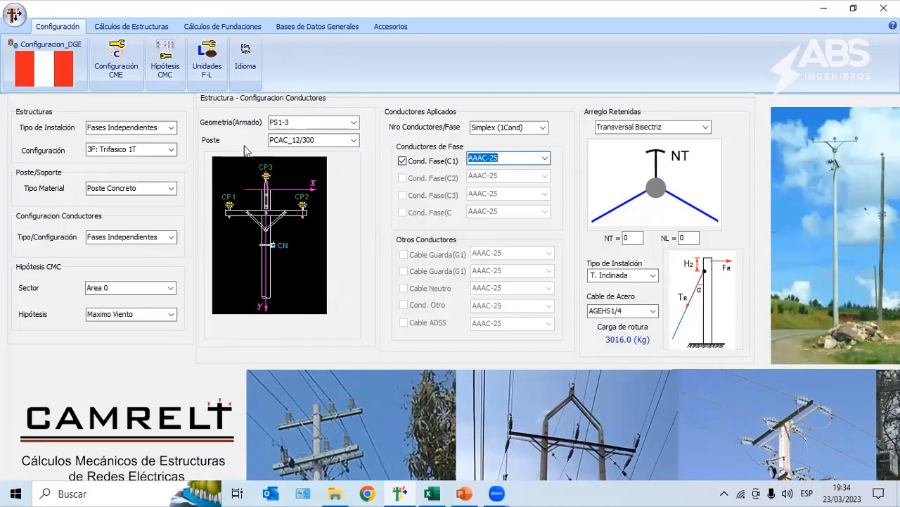
Step: Open the Vano Viento Máximo calculation for the PS1-3 structure and inspect the available Normativa options
{"action": "left_click", "coordinate": [130, 28]}
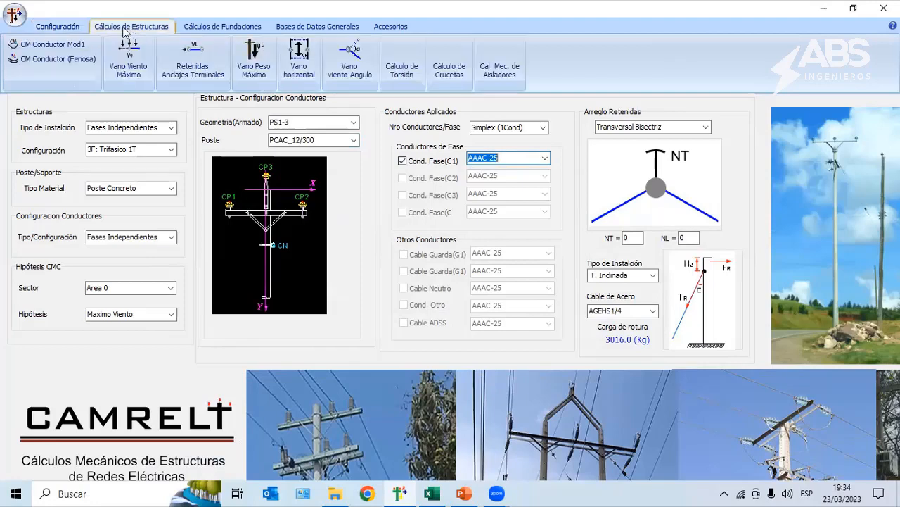
{"action": "left_click", "coordinate": [130, 64]}
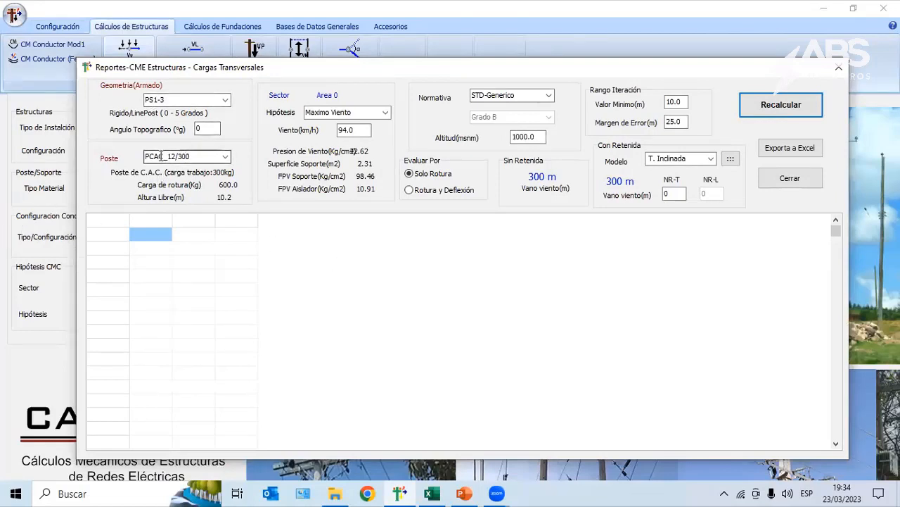
{"action": "left_click", "coordinate": [197, 128]}
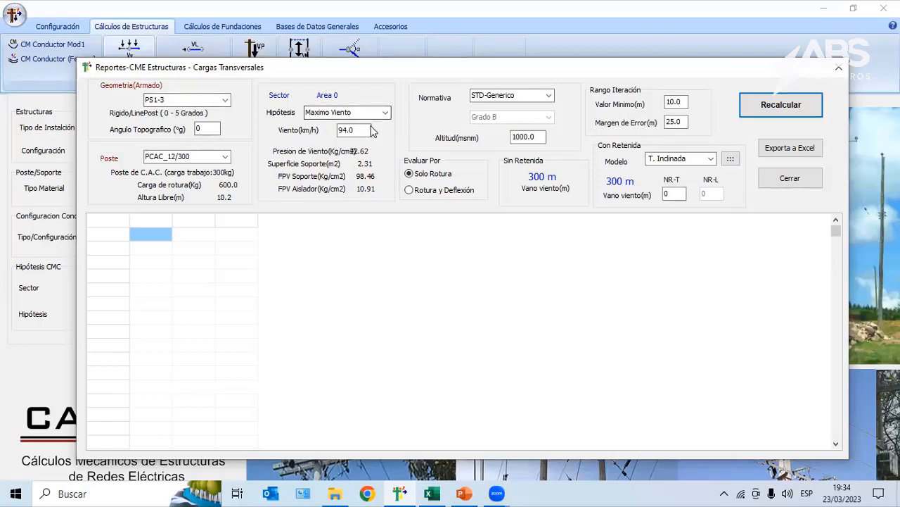
{"action": "left_click", "coordinate": [549, 98]}
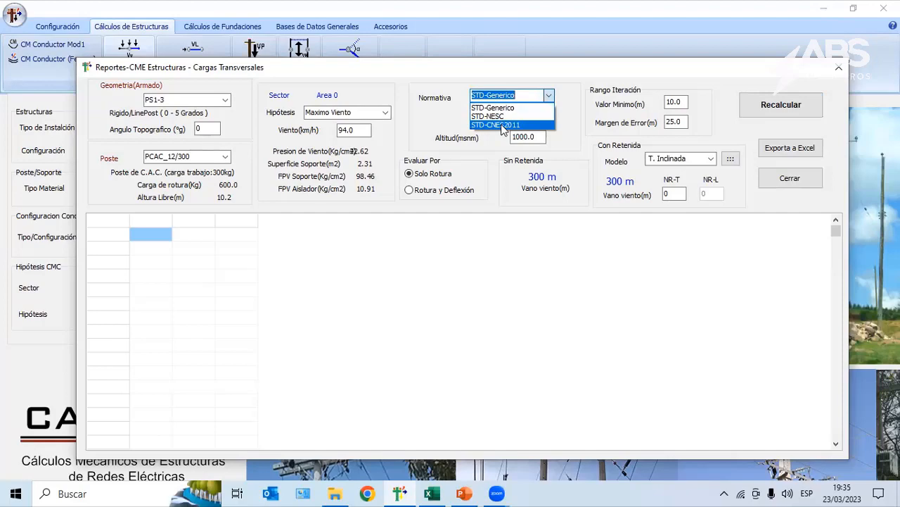
Step: Consult the PowerPoint slides "Se debe Garantizar(CNE S2011)" and "Se debe Garantizar" for the strength and safety factor conditions
{"action": "left_click", "coordinate": [465, 493]}
{"action": "left_click", "coordinate": [81, 341]}
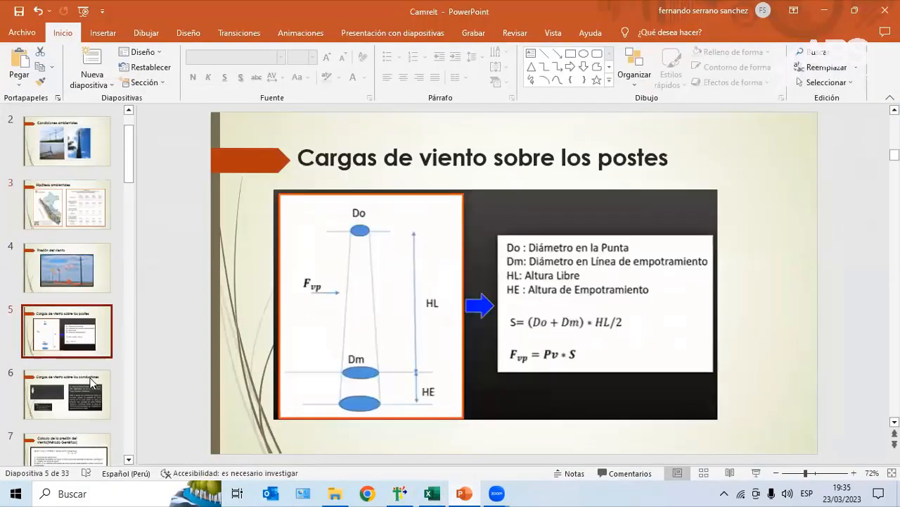
{"action": "scroll", "coordinate": [91, 384], "scroll_direction": "down", "scroll_amount": 1}
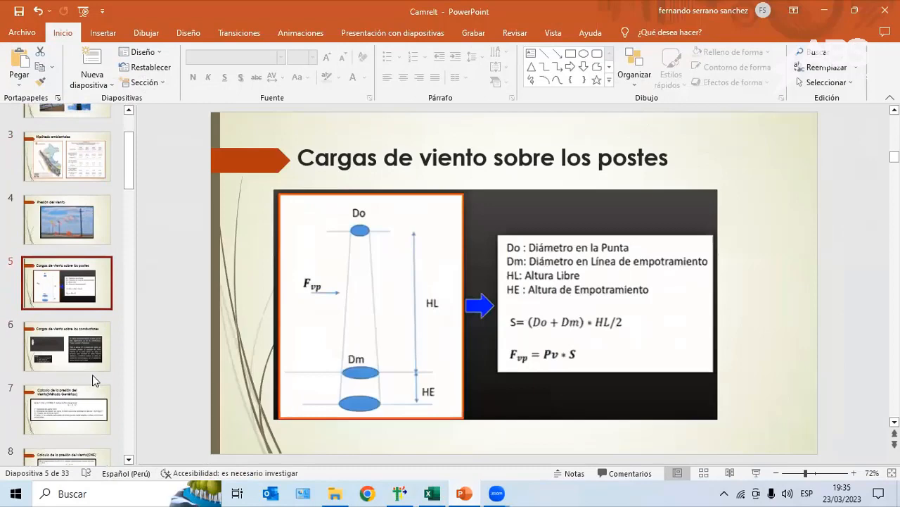
{"action": "scroll", "coordinate": [95, 372], "scroll_direction": "down", "scroll_amount": 10}
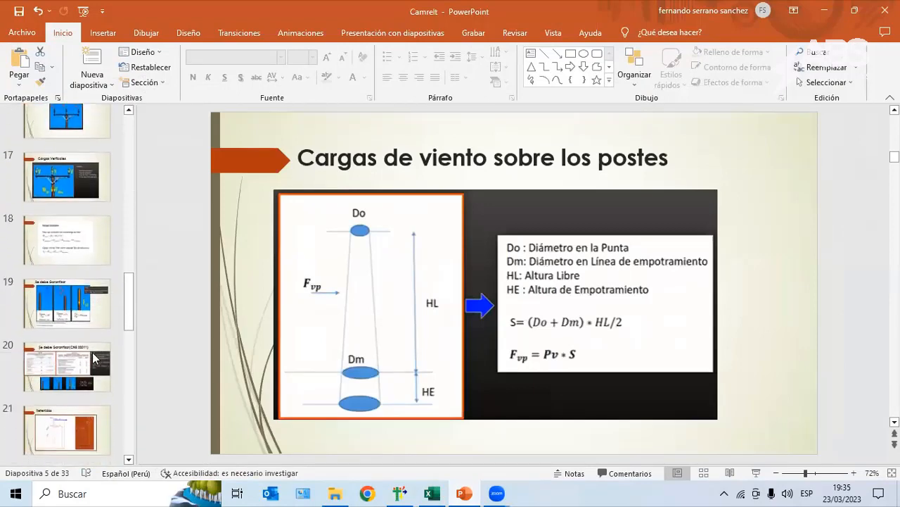
{"action": "left_click", "coordinate": [92, 352]}
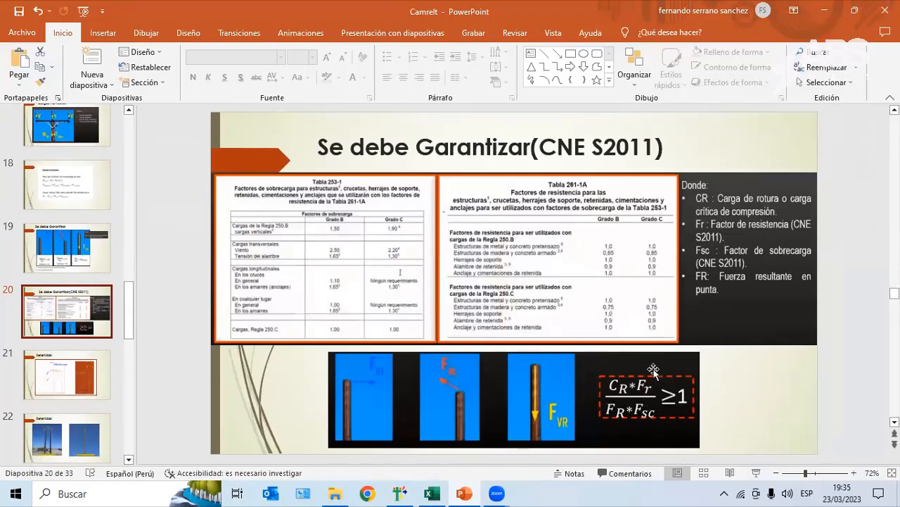
{"action": "left_click", "coordinate": [88, 249]}
{"action": "left_click", "coordinate": [88, 298]}
{"action": "left_click", "coordinate": [86, 264]}
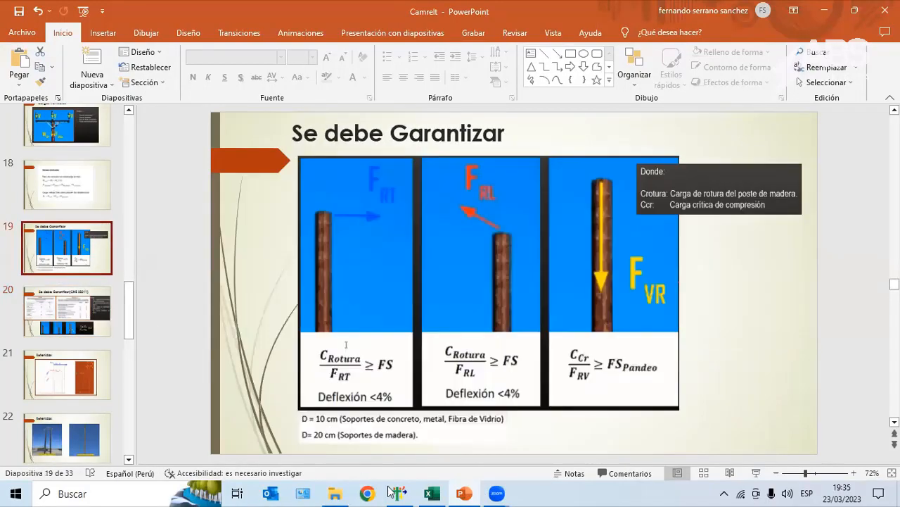
Step: Examine the F.S and CNE-C wind span cells for the 0° case of Sector 0 in the Limites workbook in Excel
{"action": "left_click", "coordinate": [396, 492]}
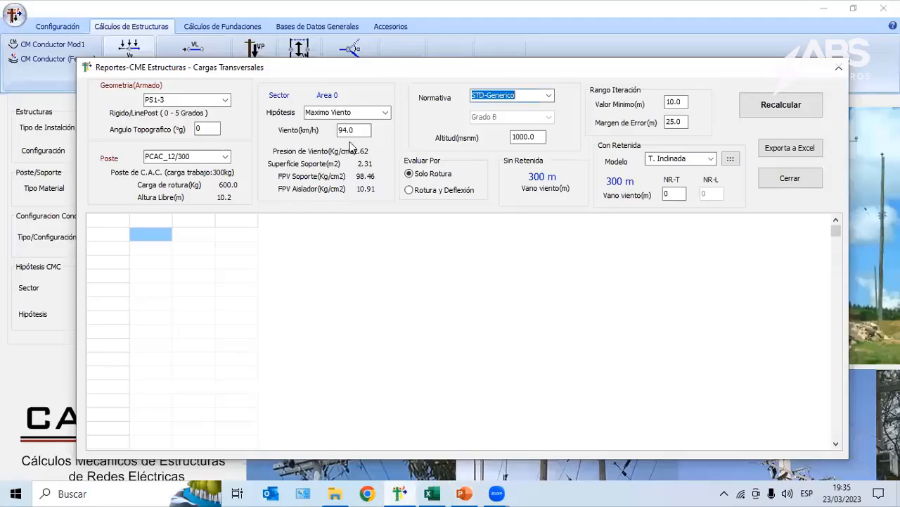
{"action": "left_click", "coordinate": [431, 491]}
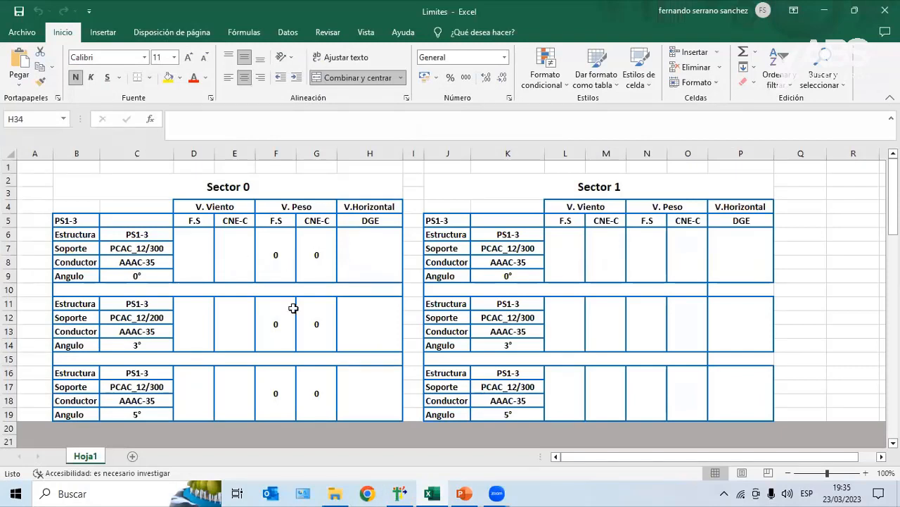
{"action": "left_click", "coordinate": [204, 254]}
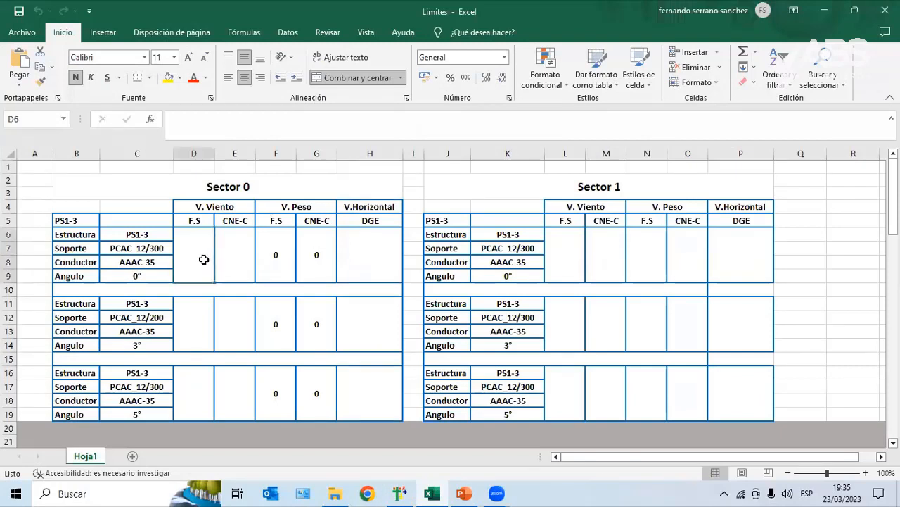
{"action": "left_click", "coordinate": [208, 206]}
{"action": "left_click", "coordinate": [193, 253]}
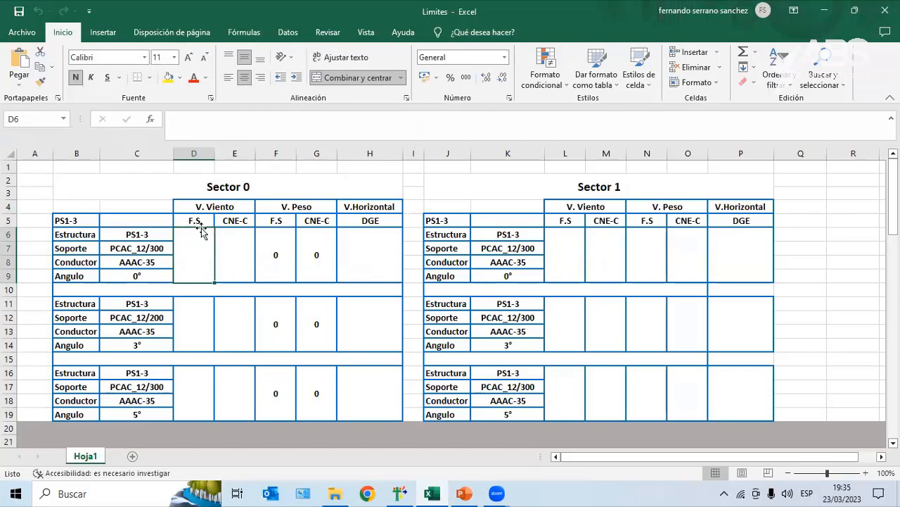
{"action": "left_click", "coordinate": [237, 254]}
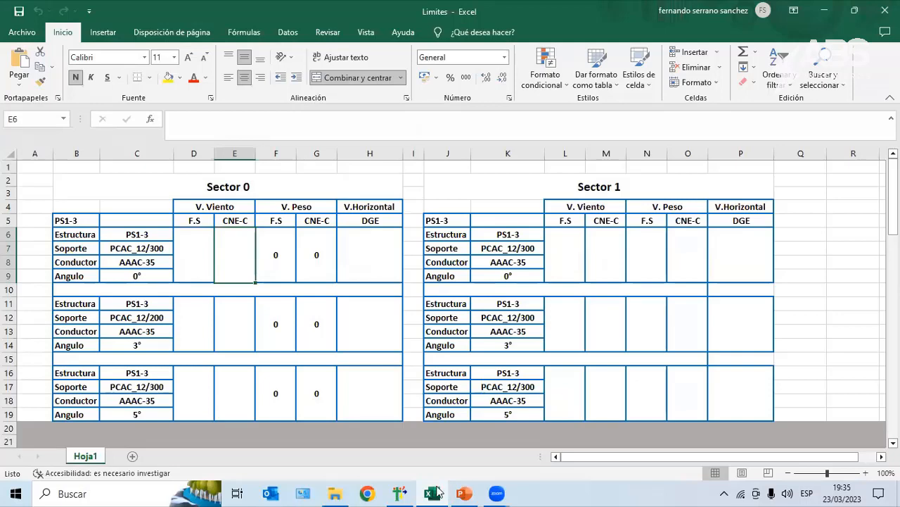
Step: Return to CAMRELT, set the iteration error margin to 5 m and recalculate the wind span under STD-Generico at angle 0
{"action": "left_click", "coordinate": [390, 492]}
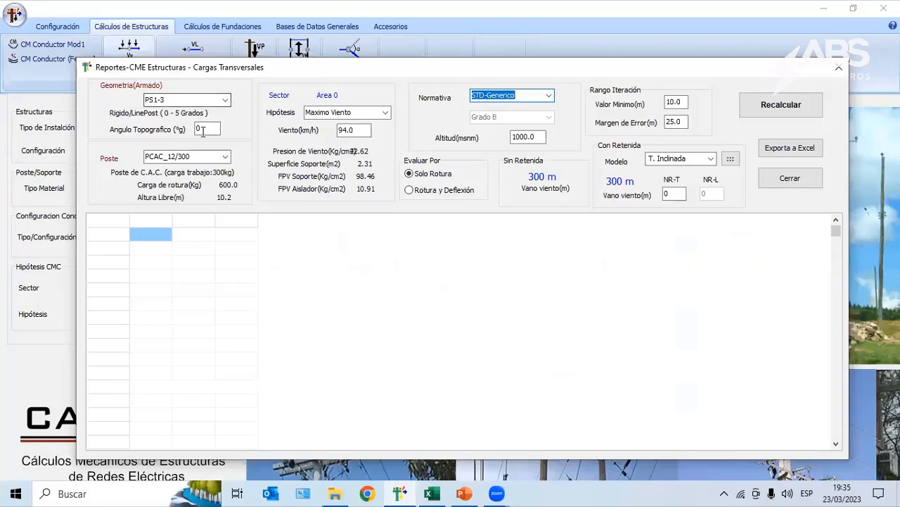
{"action": "left_click", "coordinate": [203, 130]}
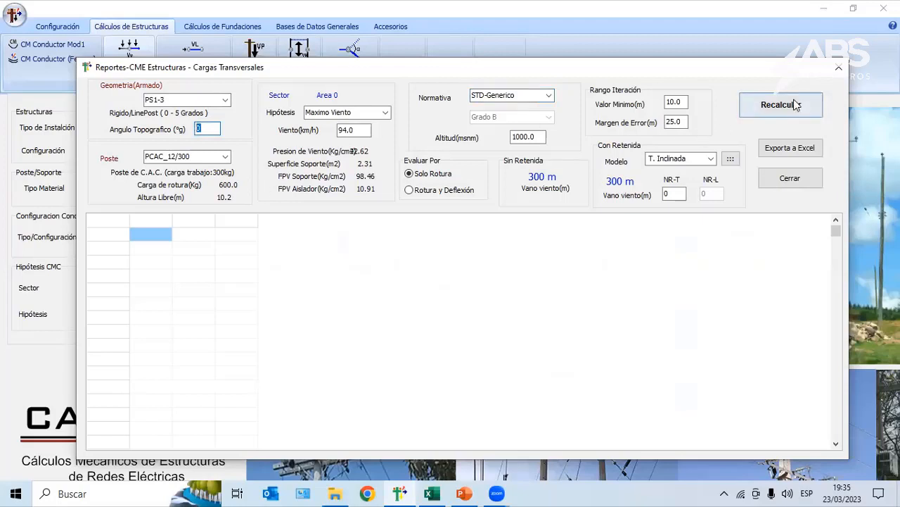
{"action": "left_click", "coordinate": [685, 121]}
{"action": "type", "text": "5"}
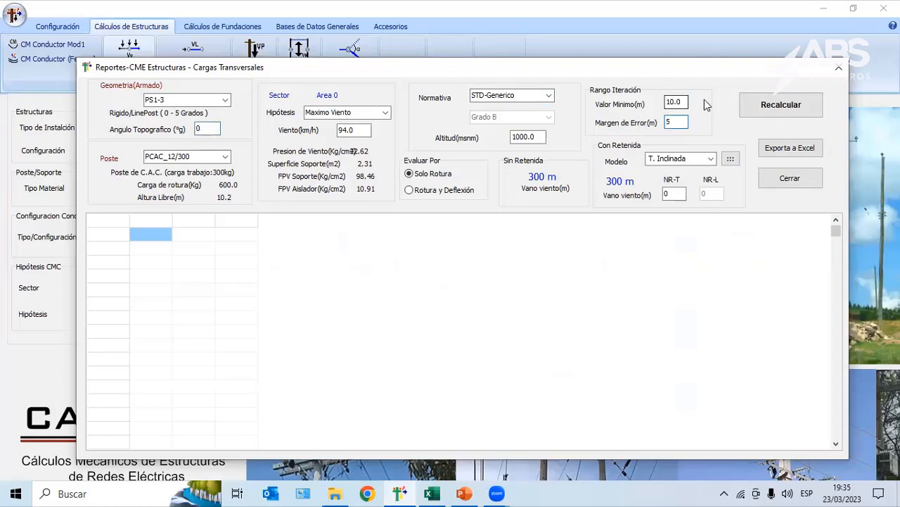
{"action": "left_click", "coordinate": [802, 109]}
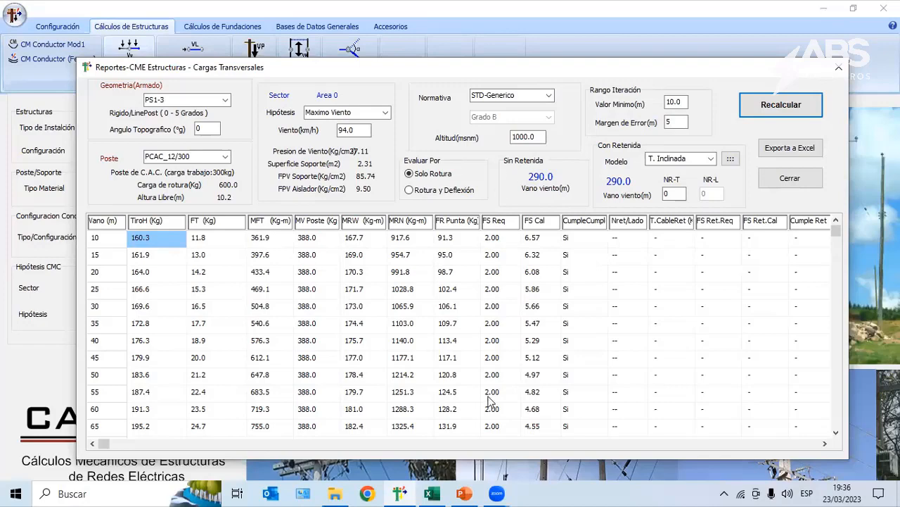
Step: Switch to the Limites workbook in Excel and enter 290 as the F.S wind span for Sector 0 at 0°
{"action": "left_click", "coordinate": [432, 493]}
{"action": "left_click", "coordinate": [211, 256]}
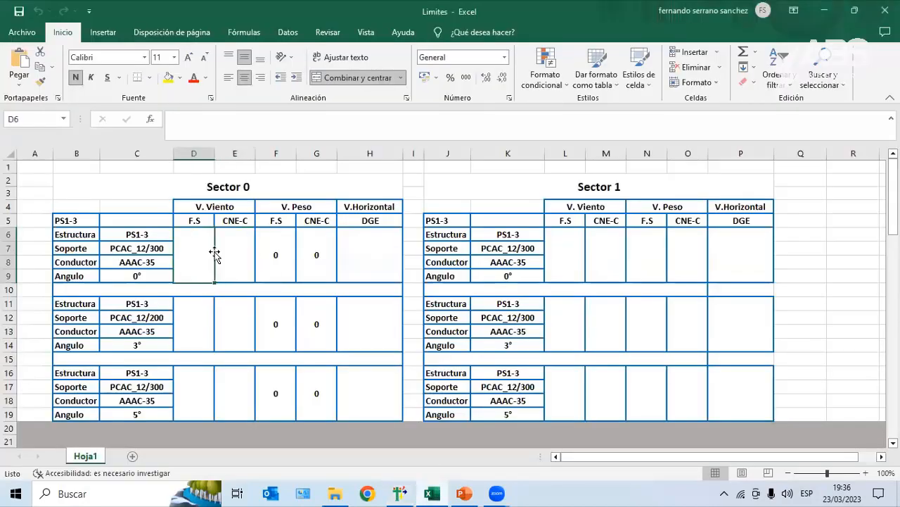
{"action": "type", "text": "290"}
{"action": "left_click", "coordinate": [225, 262]}
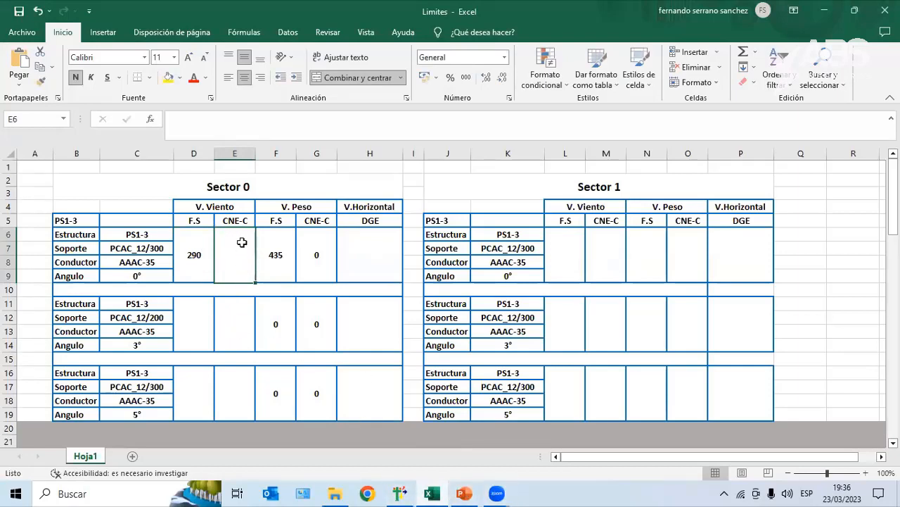
Step: Return to CAMRELT, set the Normativa to STD-CNES2011 with Grado B and recalculate the wind span
{"action": "left_click", "coordinate": [464, 492]}
{"action": "left_click", "coordinate": [399, 493]}
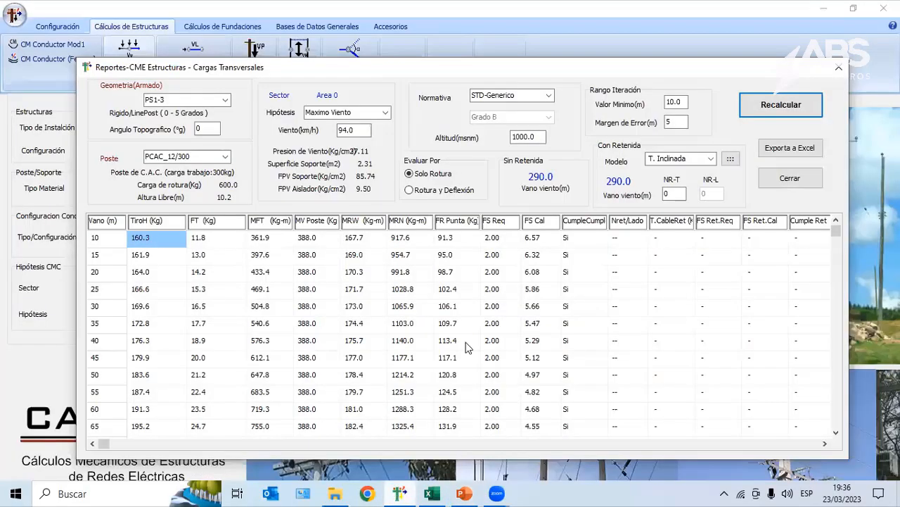
{"action": "left_click", "coordinate": [550, 98]}
{"action": "left_click", "coordinate": [549, 99]}
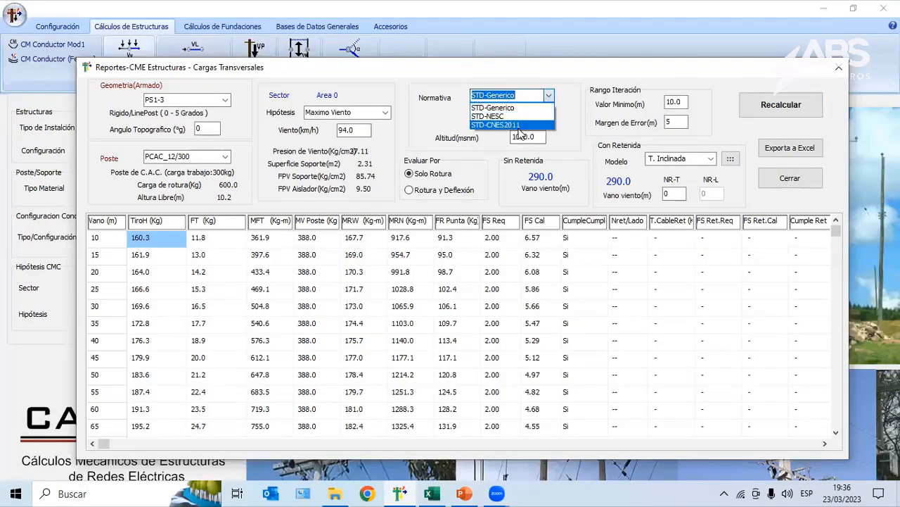
{"action": "left_click", "coordinate": [511, 126]}
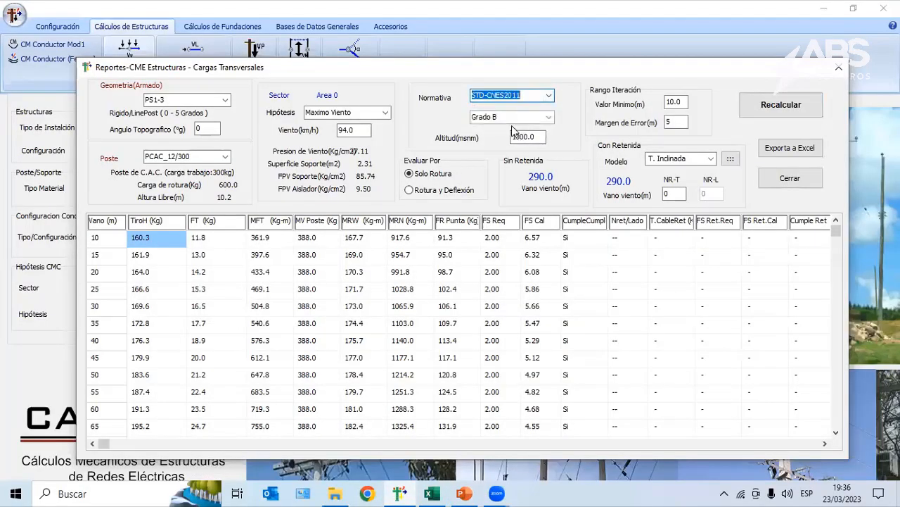
{"action": "left_click", "coordinate": [550, 117]}
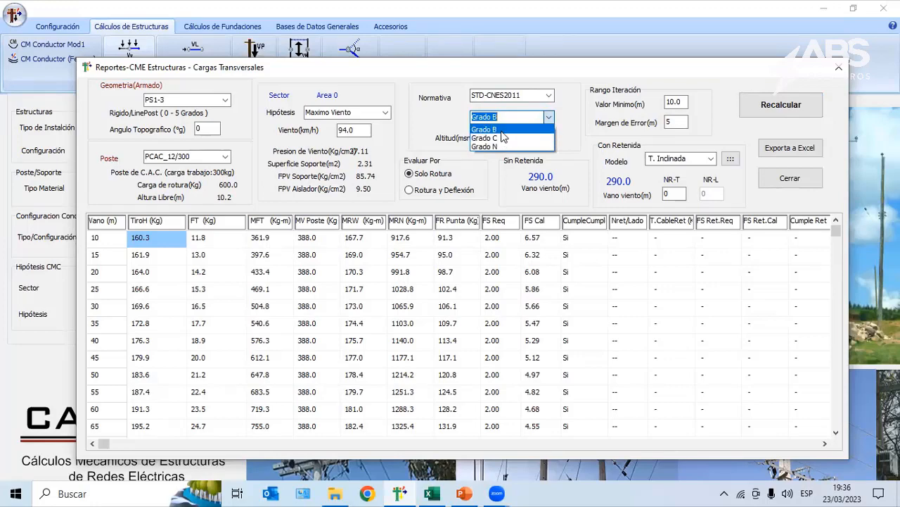
{"action": "left_click", "coordinate": [503, 130]}
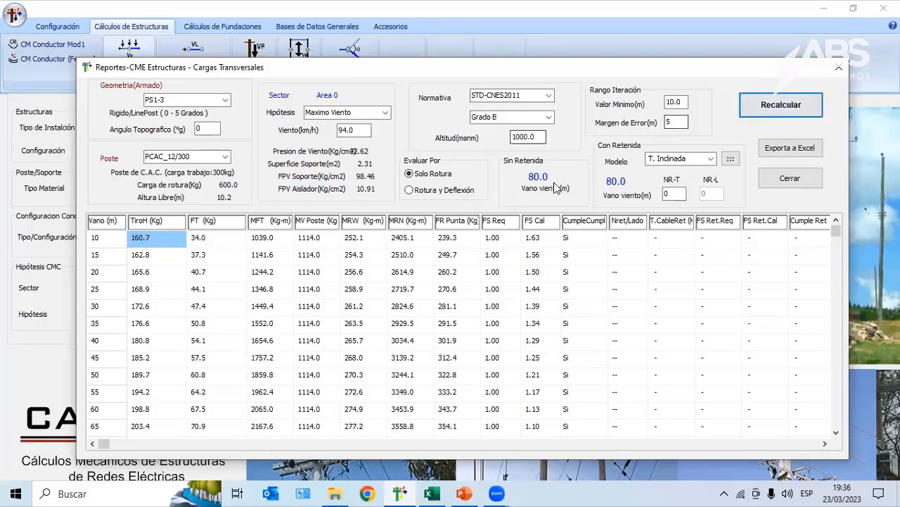
Step: Change the construction grade to Grado C and recalculate the wind span
{"action": "left_click", "coordinate": [551, 119]}
{"action": "left_click", "coordinate": [501, 144]}
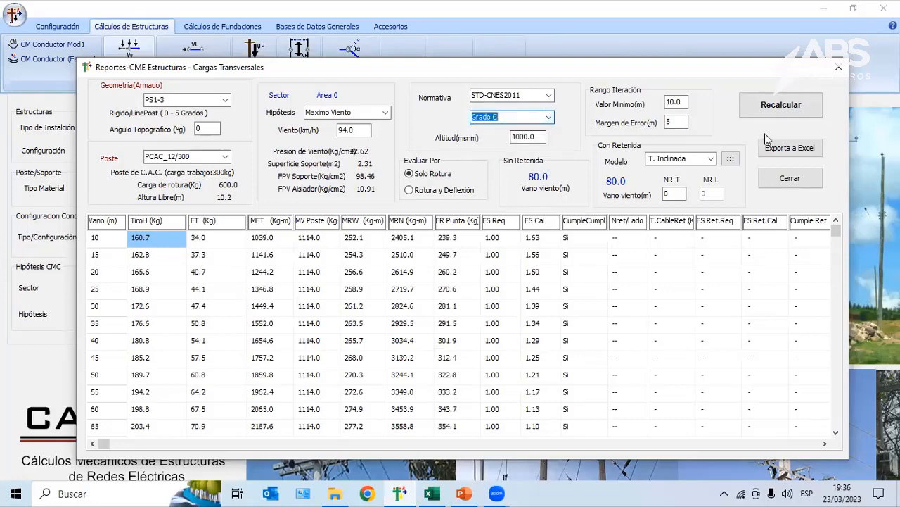
{"action": "key", "text": "Return"}
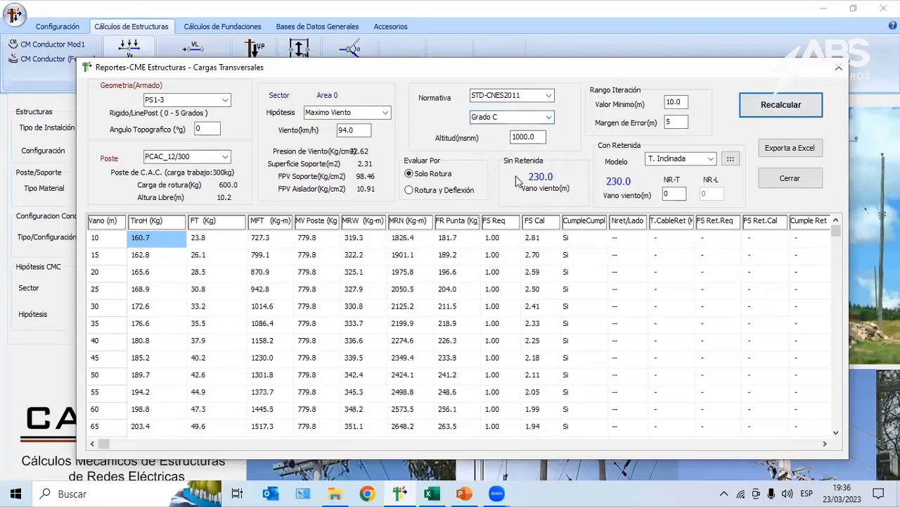
Step: In the Limites workbook in Excel, enter 230 as the CNE-C wind span for Sector 0 at 0° and compare it with the F.S value
{"action": "left_click", "coordinate": [432, 493]}
{"action": "type", "text": "230"}
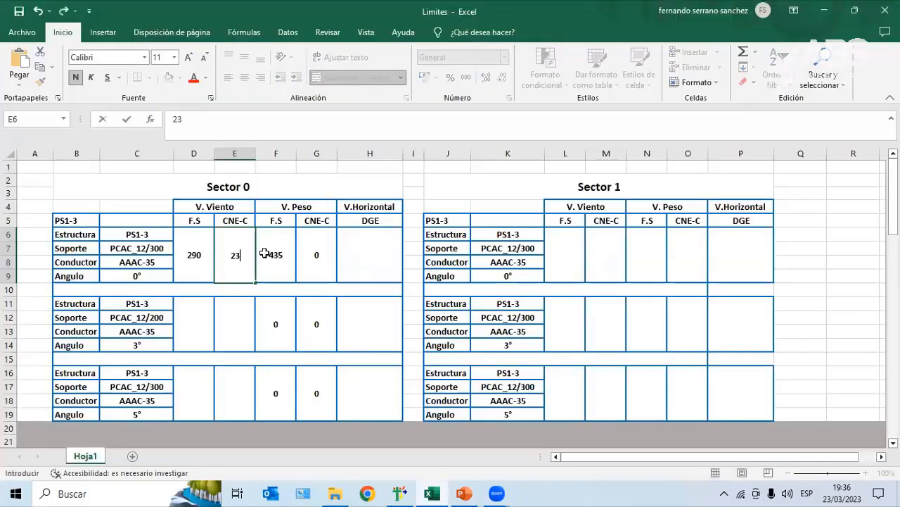
{"action": "left_click", "coordinate": [239, 221]}
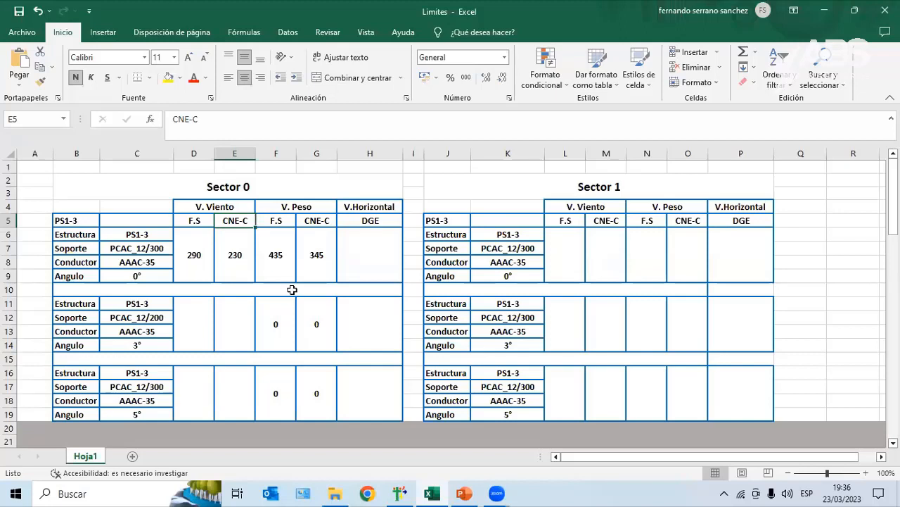
{"action": "left_click_drag", "start_coordinate": [198, 260], "coordinate": [237, 262]}
{"action": "left_click", "coordinate": [239, 257]}
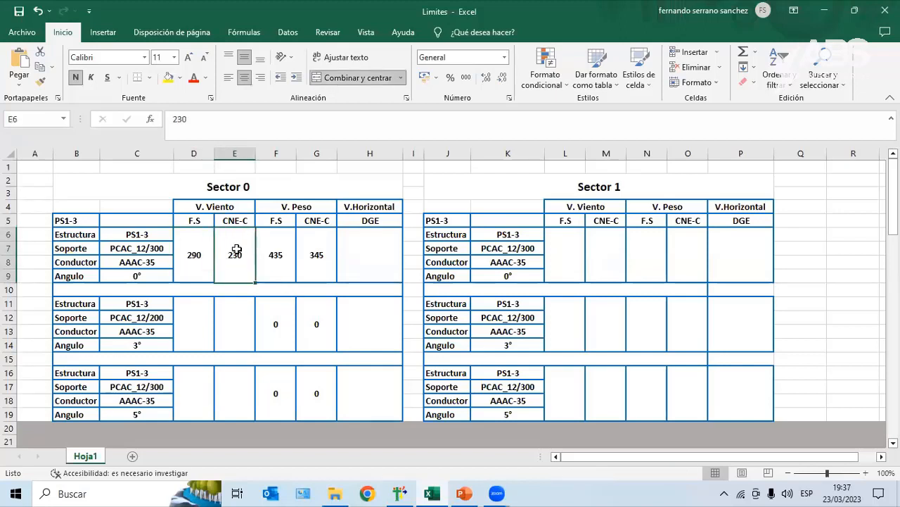
{"action": "left_click", "coordinate": [203, 266]}
{"action": "left_click", "coordinate": [237, 255]}
{"action": "left_click", "coordinate": [199, 253]}
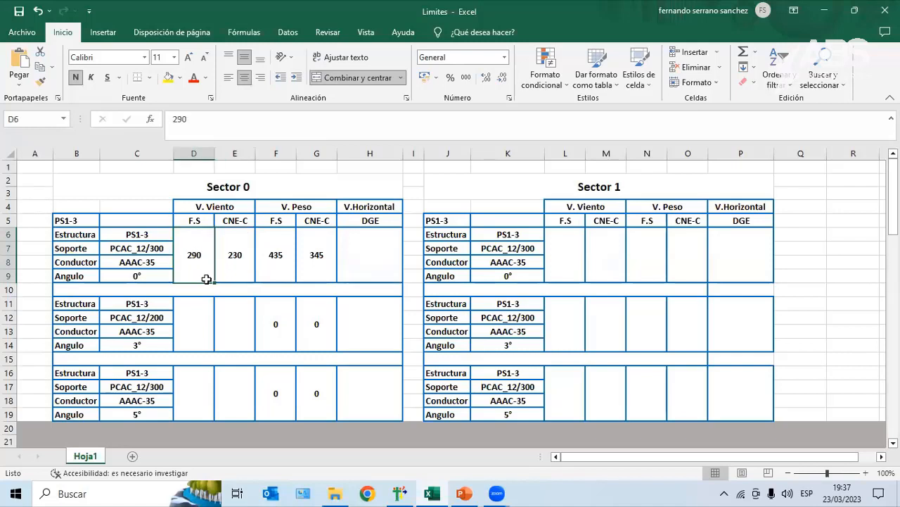
Step: Return to CAMRELT, set the Normativa to STD-Generico and the topographic angle to 3°, and recalculate the wind span
{"action": "left_click", "coordinate": [436, 489]}
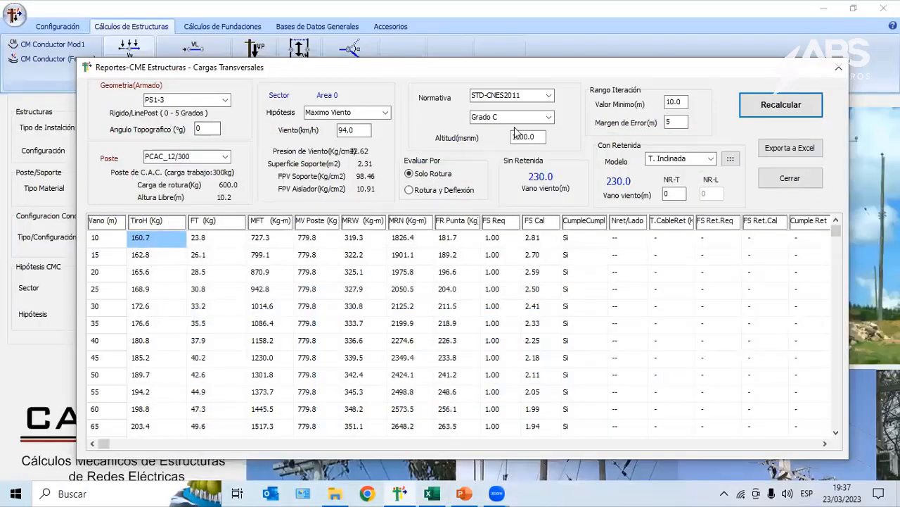
{"action": "left_click", "coordinate": [520, 95]}
{"action": "left_click", "coordinate": [507, 113]}
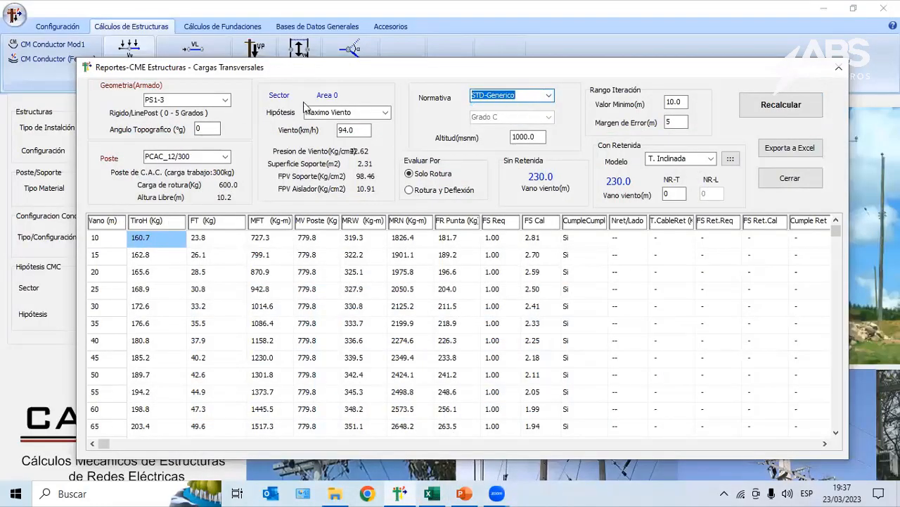
{"action": "double_click", "coordinate": [208, 128]}
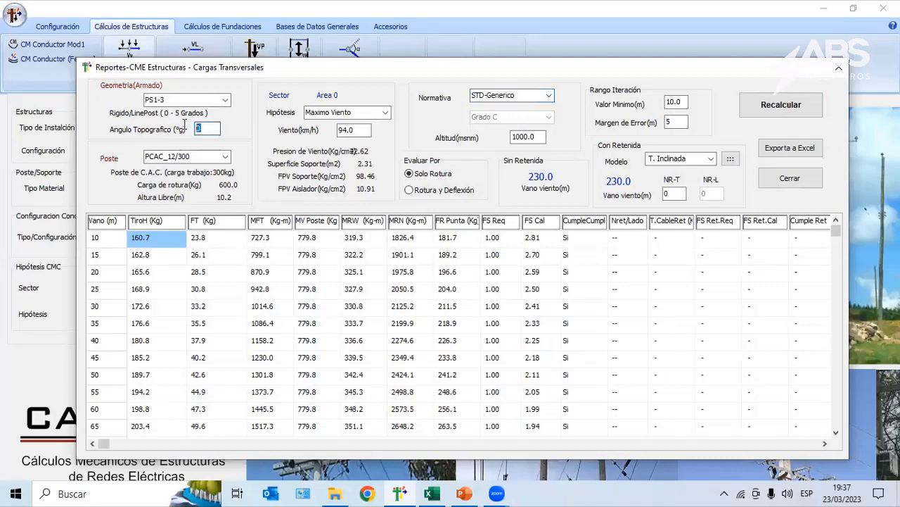
{"action": "left_click", "coordinate": [432, 494]}
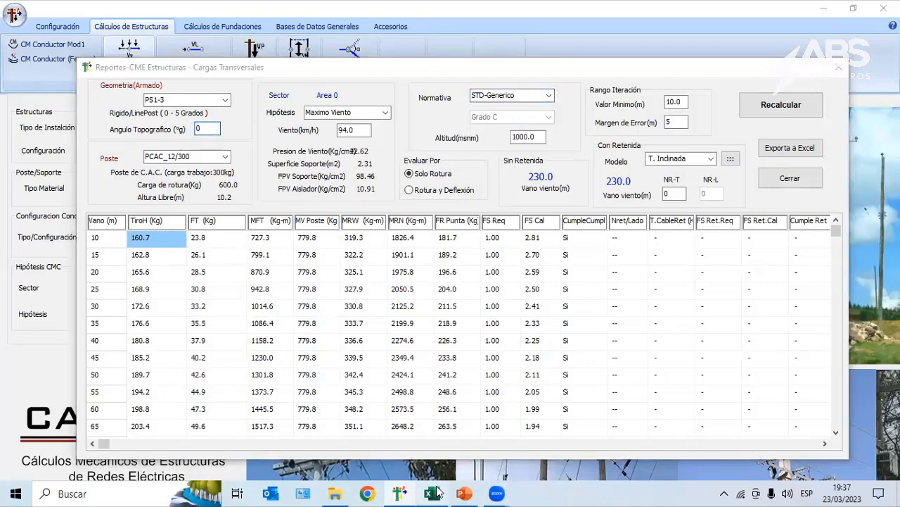
{"action": "left_click", "coordinate": [132, 354]}
{"action": "left_click", "coordinate": [141, 346]}
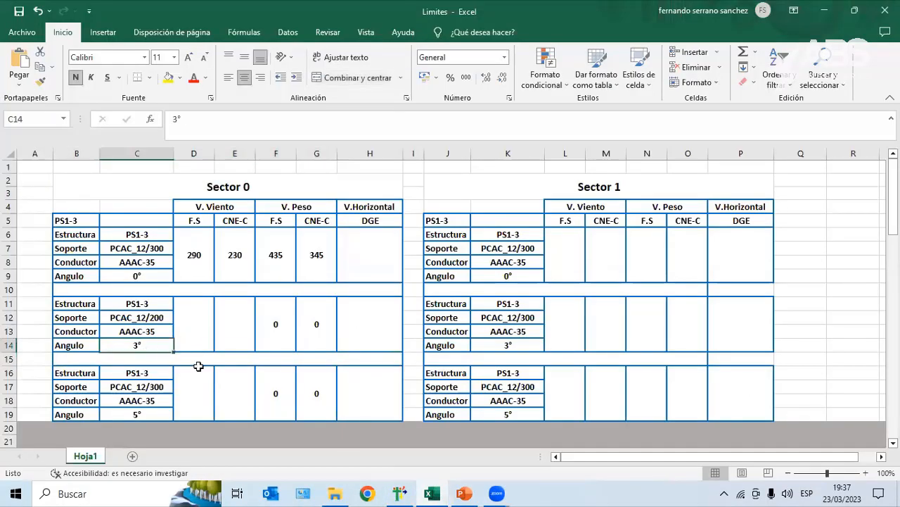
{"action": "left_click", "coordinate": [431, 492]}
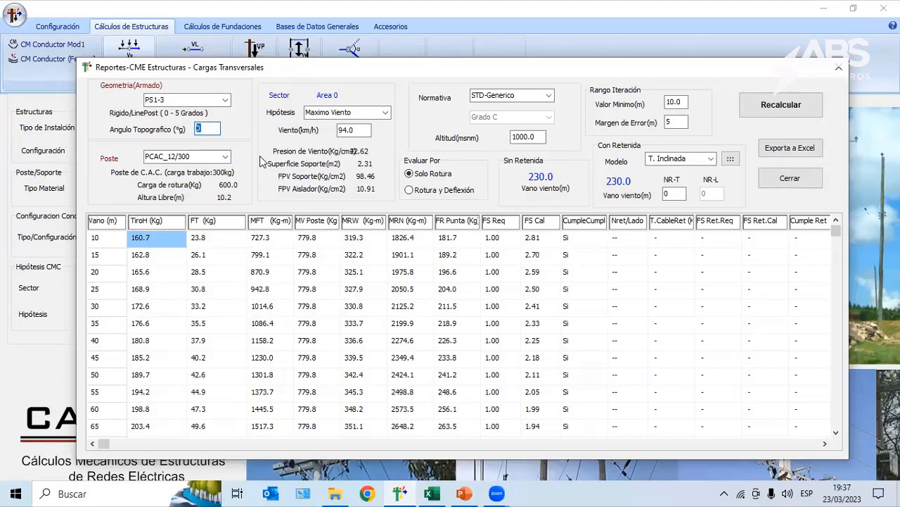
{"action": "type", "text": "3"}
{"action": "left_click", "coordinate": [797, 104]}
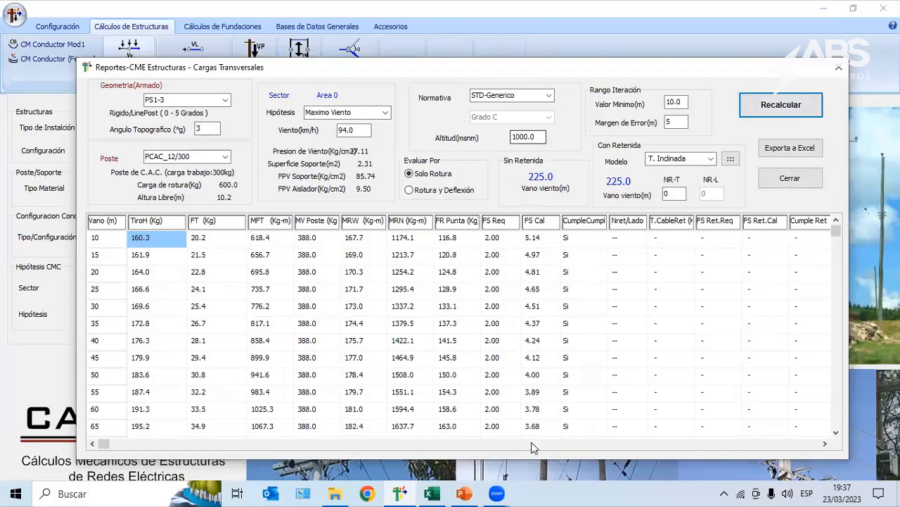
Step: Switch to the Limites workbook in Excel and enter 225 as the F.S wind span for Sector 0 at 3°
{"action": "left_click", "coordinate": [432, 493]}
{"action": "left_click", "coordinate": [197, 328]}
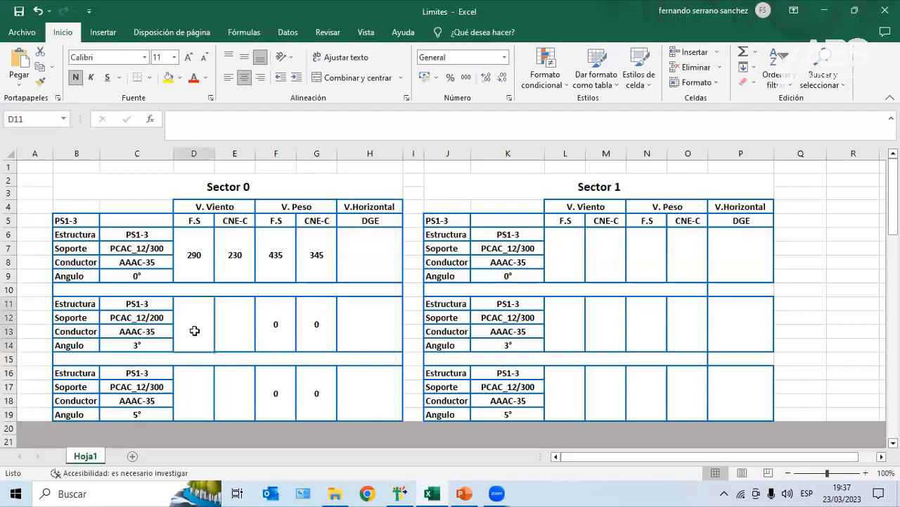
{"action": "type", "text": "22"}
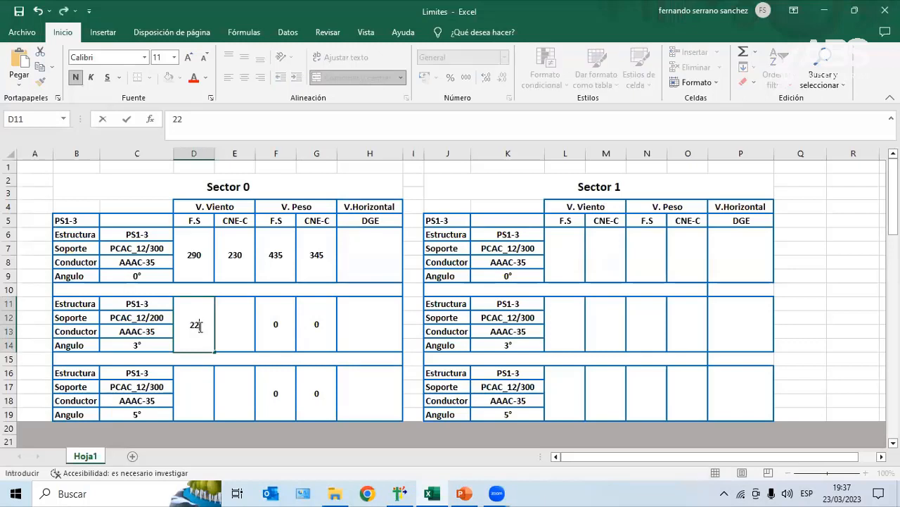
{"action": "type", "text": "5"}
{"action": "left_click", "coordinate": [141, 342]}
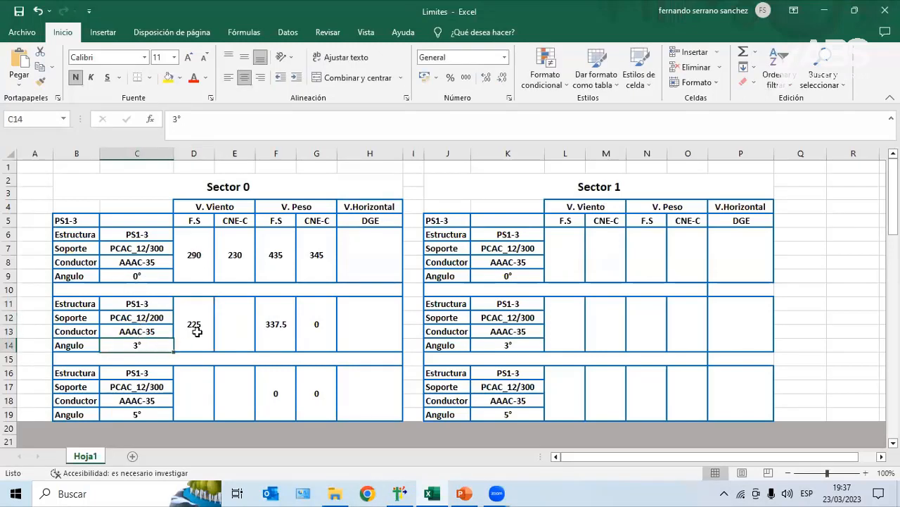
{"action": "left_click", "coordinate": [195, 325]}
{"action": "left_click", "coordinate": [237, 258]}
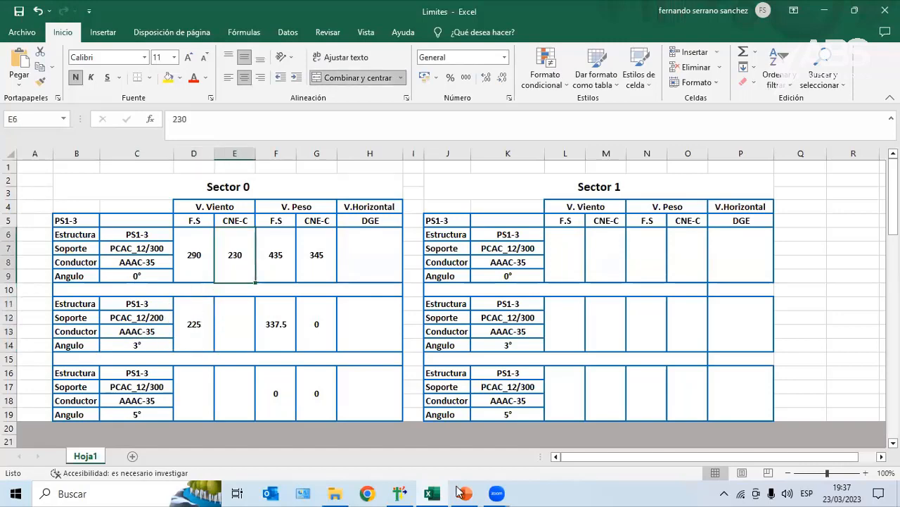
Step: Switch back to CAMRELT, set the Normativa to STD-CNES2011 with Grado C and recalculate the wind span for the 3° angle
{"action": "left_click", "coordinate": [401, 492]}
{"action": "left_click", "coordinate": [548, 95]}
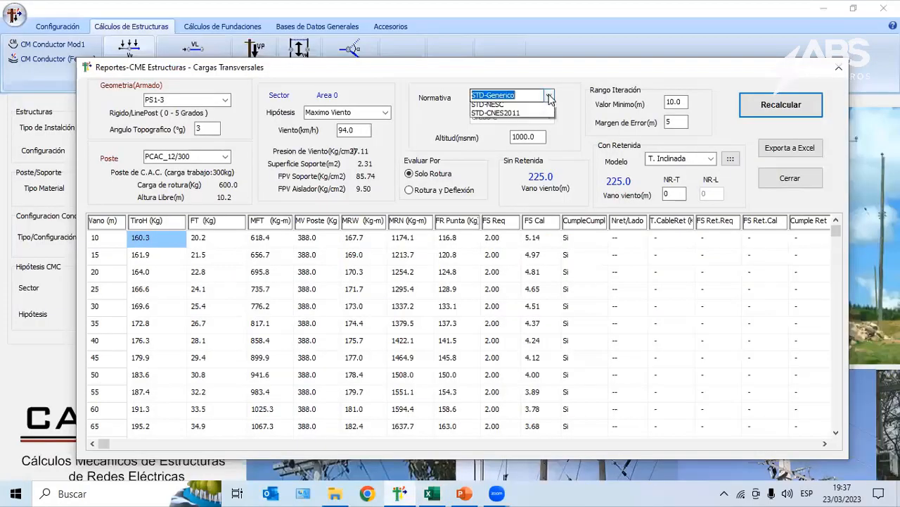
{"action": "left_click", "coordinate": [516, 124]}
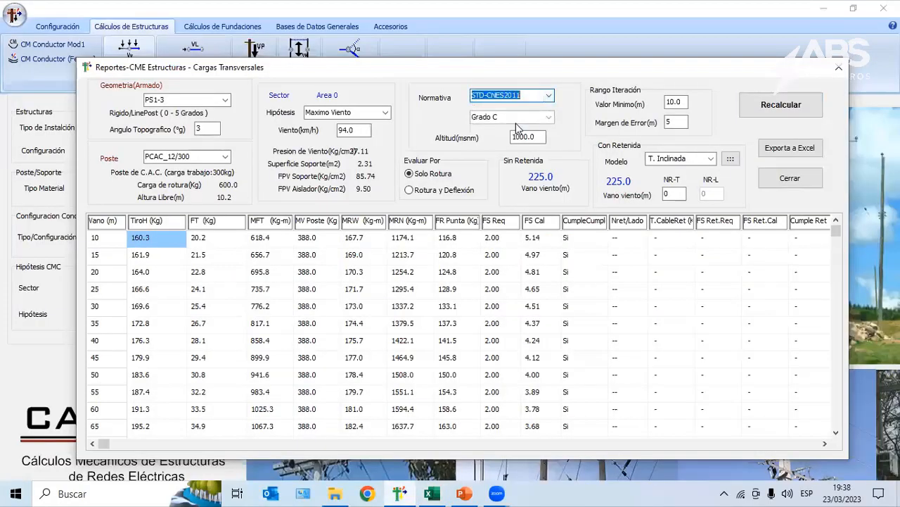
{"action": "left_click", "coordinate": [761, 106]}
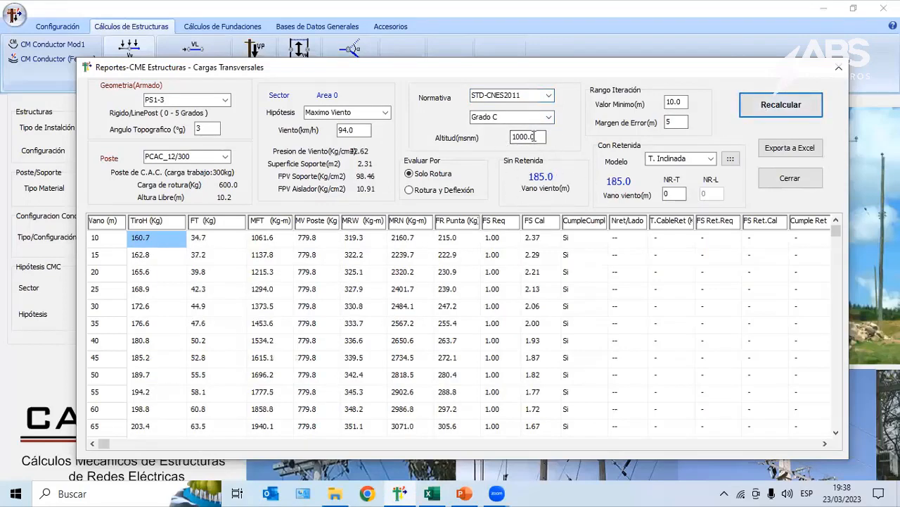
Step: In the Limites workbook in Excel, enter 185 as the CNE-C wind span for Sector 0 at 3° and select the 5° F.S cell
{"action": "left_click", "coordinate": [433, 493]}
{"action": "type", "text": "1"}
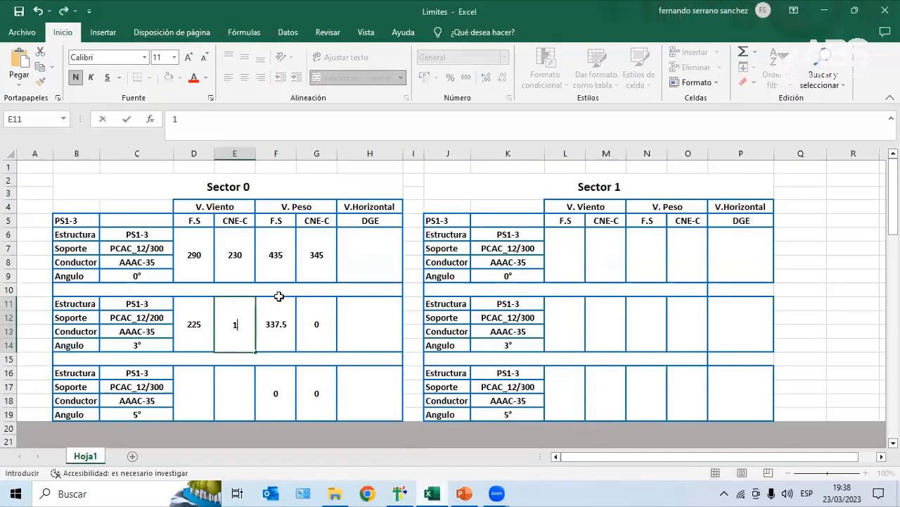
{"action": "type", "text": "85"}
{"action": "key", "text": "Return"}
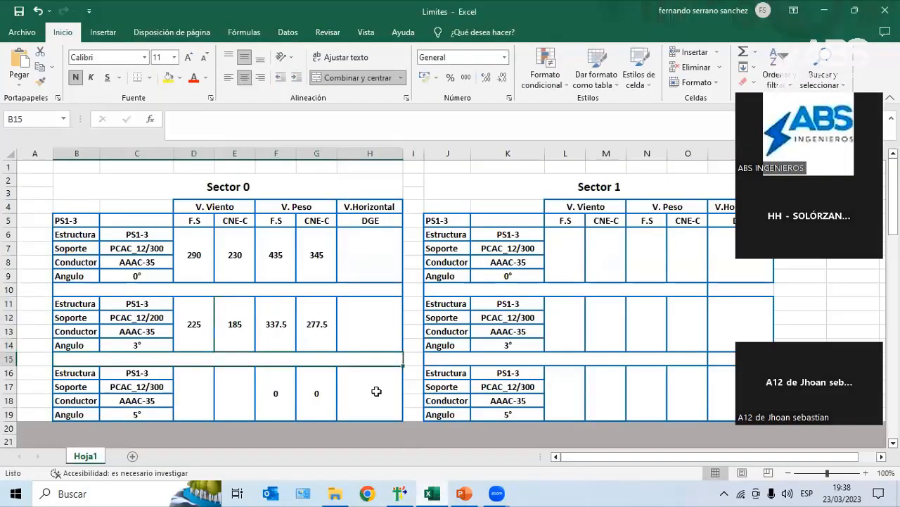
{"action": "scroll", "coordinate": [213, 367], "scroll_direction": "down", "scroll_amount": 1}
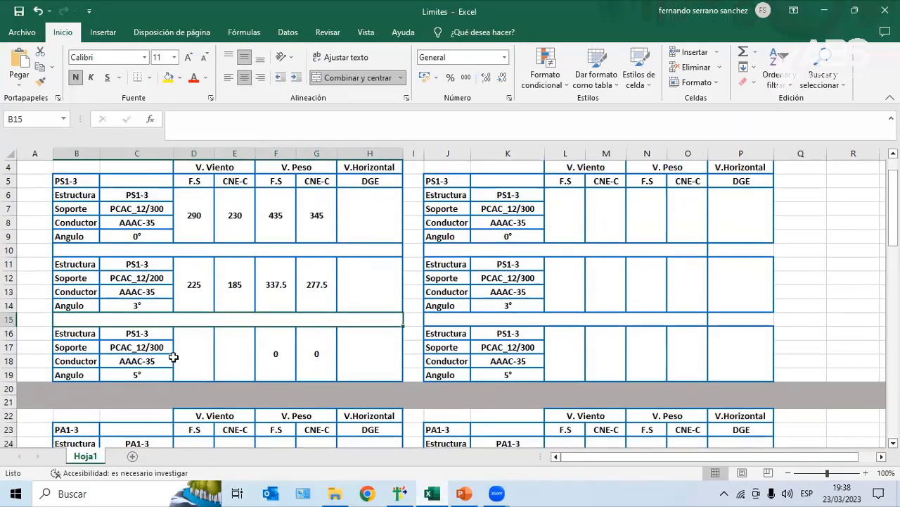
{"action": "left_click", "coordinate": [194, 350]}
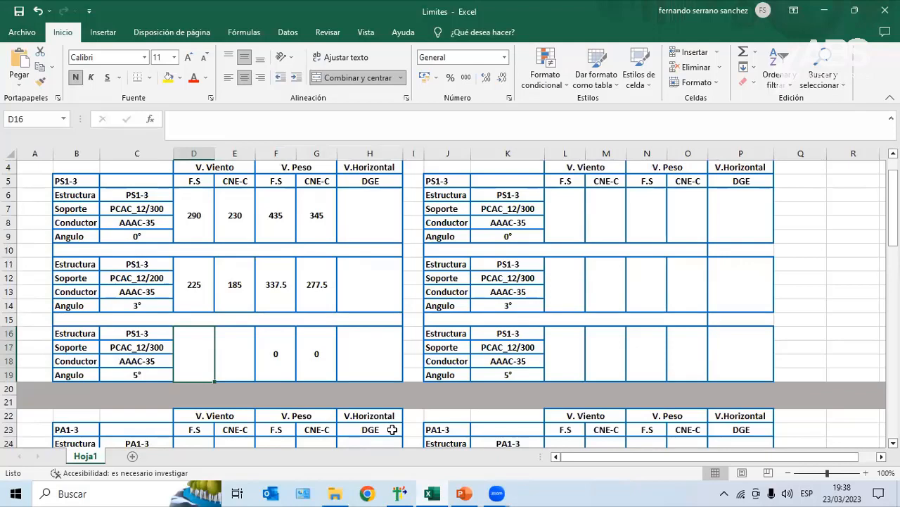
Step: Switch to CAMRELT, change the topographic angle to 5° and recalculate the wind span under STD-CNES2011
{"action": "left_click", "coordinate": [400, 493]}
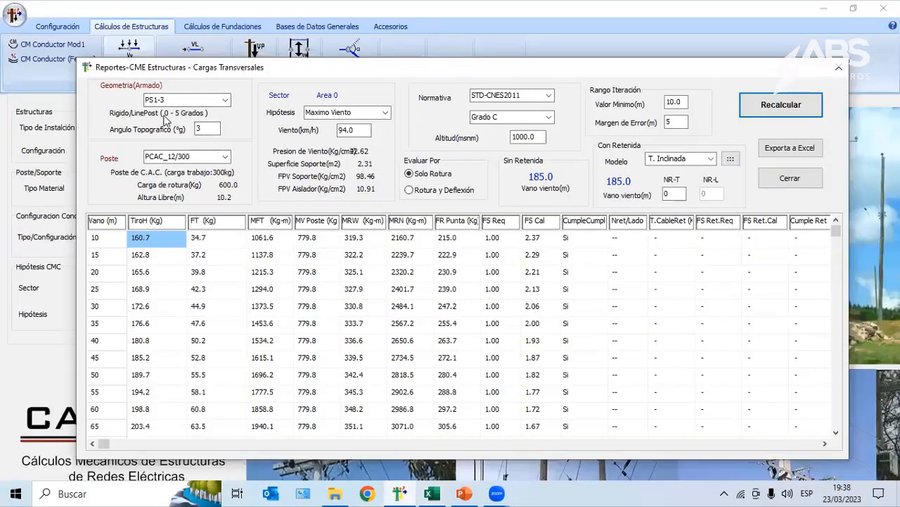
{"action": "double_click", "coordinate": [200, 128]}
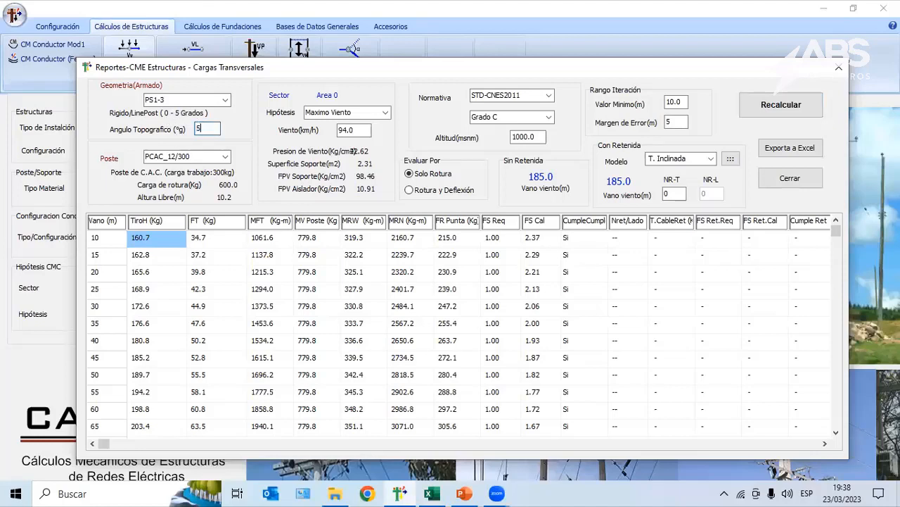
{"action": "left_click", "coordinate": [789, 112]}
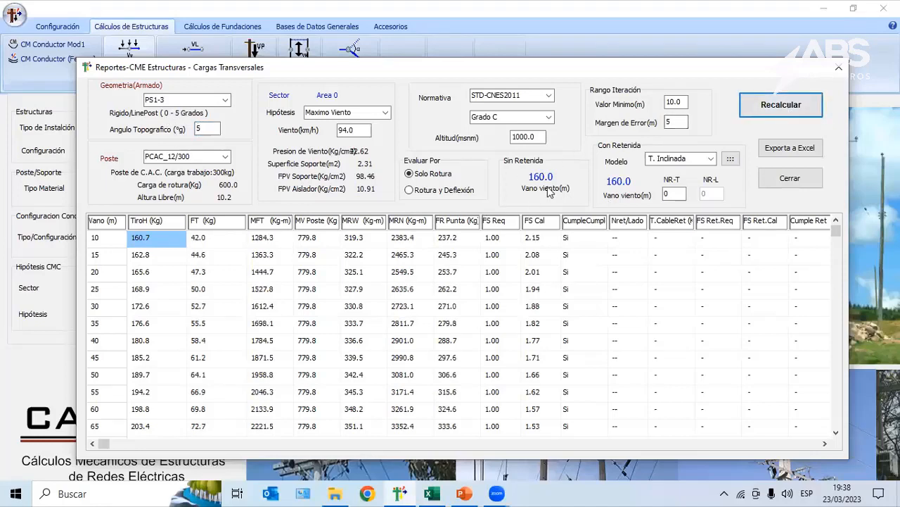
Step: In the Limites workbook in Excel, enter 160 as the F.S wind span for Sector 0 at 5°
{"action": "left_click", "coordinate": [432, 493]}
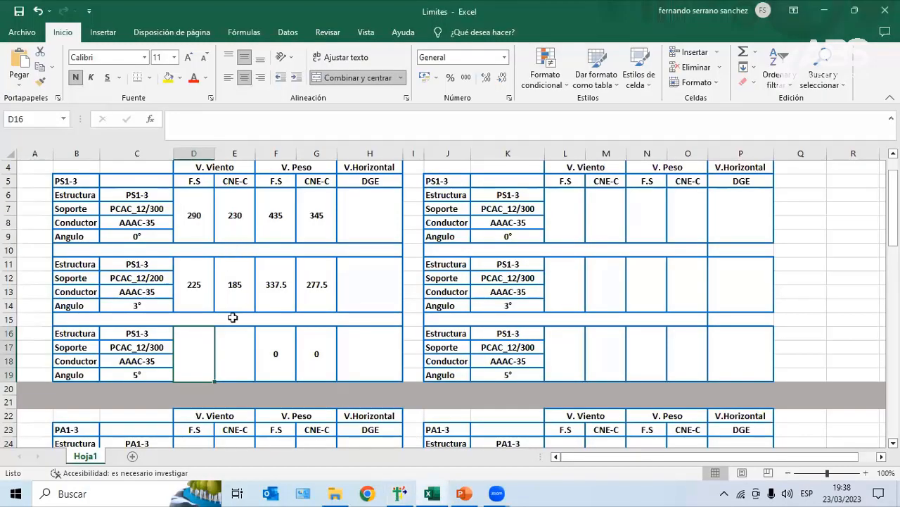
{"action": "type", "text": "160"}
{"action": "key", "text": "Tab"}
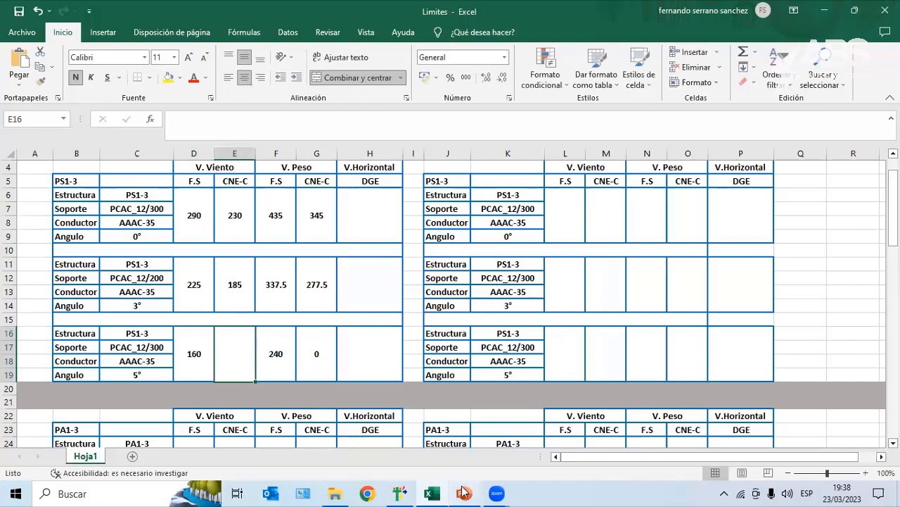
Step: Check the selected Normativa in CAMRELT and enter 160 as the CNE-C wind span for Sector 0 at 5° in the Limites workbook
{"action": "left_click", "coordinate": [402, 492]}
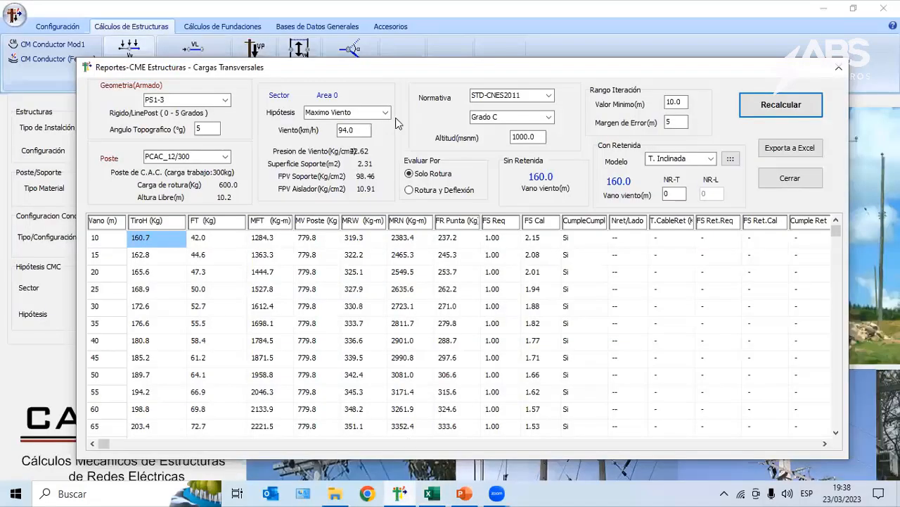
{"action": "left_click", "coordinate": [550, 96]}
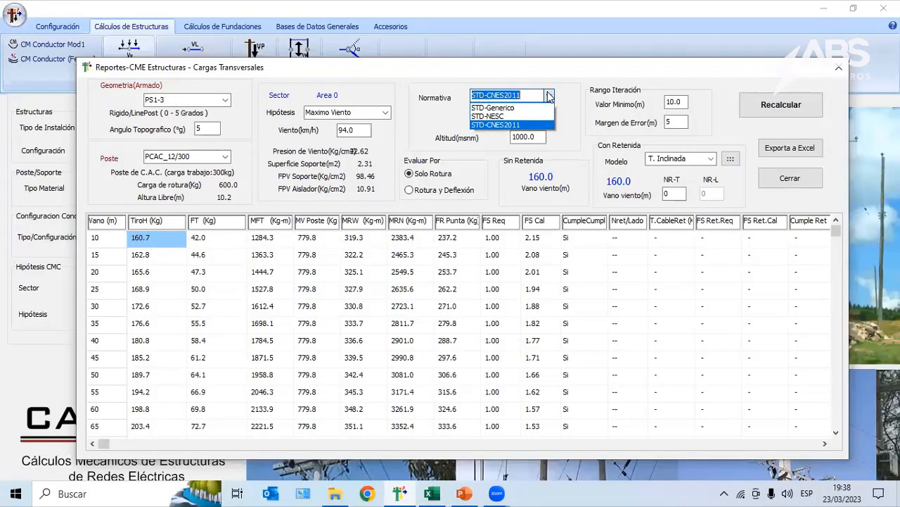
{"action": "left_click", "coordinate": [549, 194]}
{"action": "left_click", "coordinate": [432, 493]}
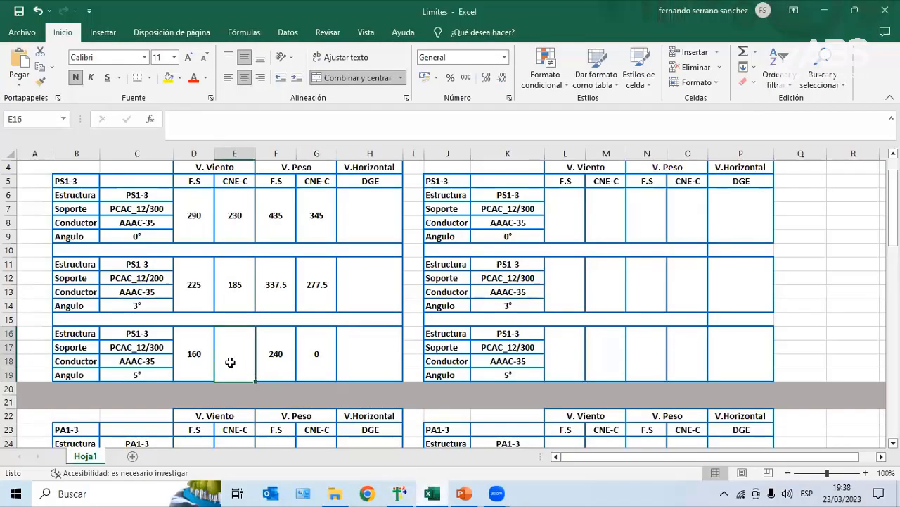
{"action": "type", "text": "60"}
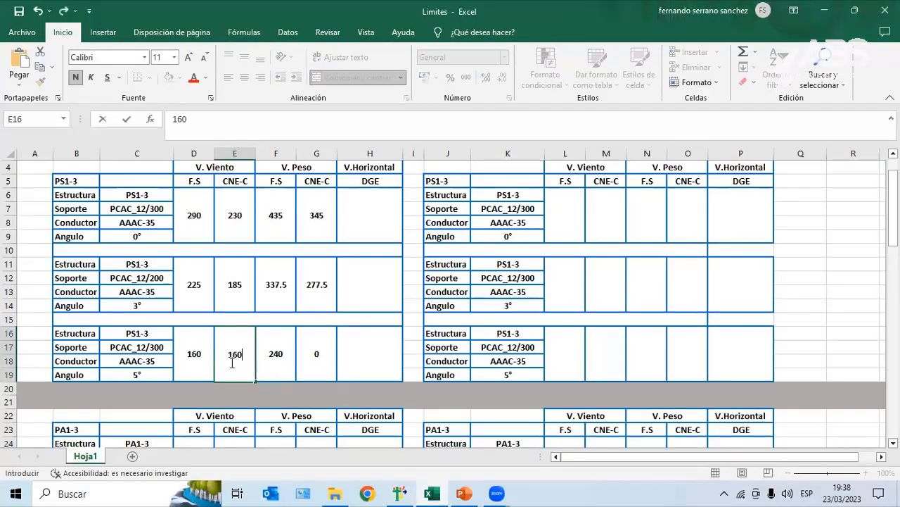
Step: Return to CAMRELT, set the Normativa to STD-Generico and recalculate the wind span for the 5° angle
{"action": "left_click", "coordinate": [400, 493]}
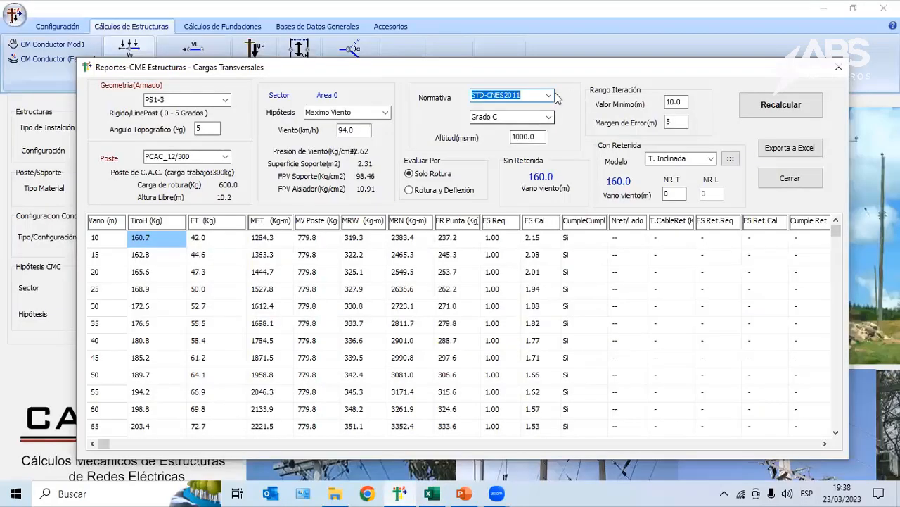
{"action": "left_click", "coordinate": [549, 96]}
{"action": "left_click", "coordinate": [496, 104]}
{"action": "left_click", "coordinate": [777, 104]}
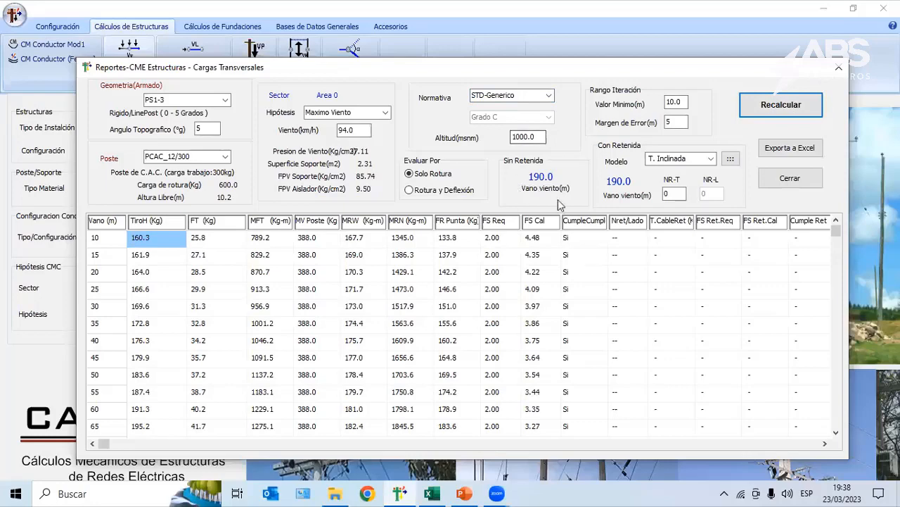
Step: In the Limites workbook in Excel, correct the F.S wind span for Sector 0 at 5° to 190
{"action": "left_click", "coordinate": [432, 493]}
{"action": "left_click", "coordinate": [185, 363]}
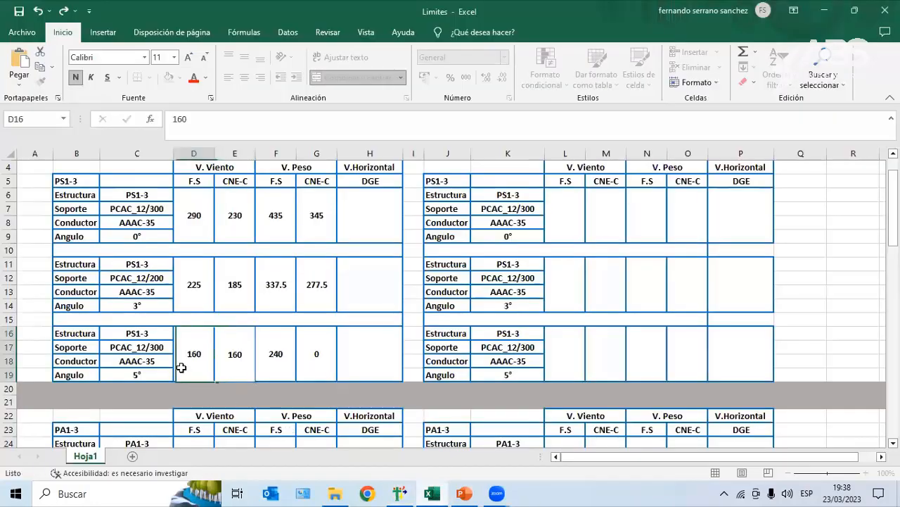
{"action": "type", "text": "190"}
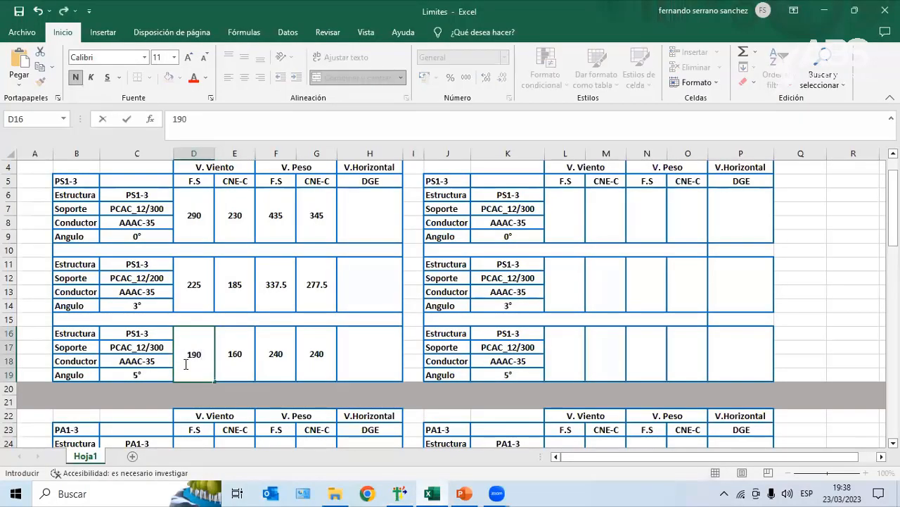
{"action": "left_click", "coordinate": [239, 368]}
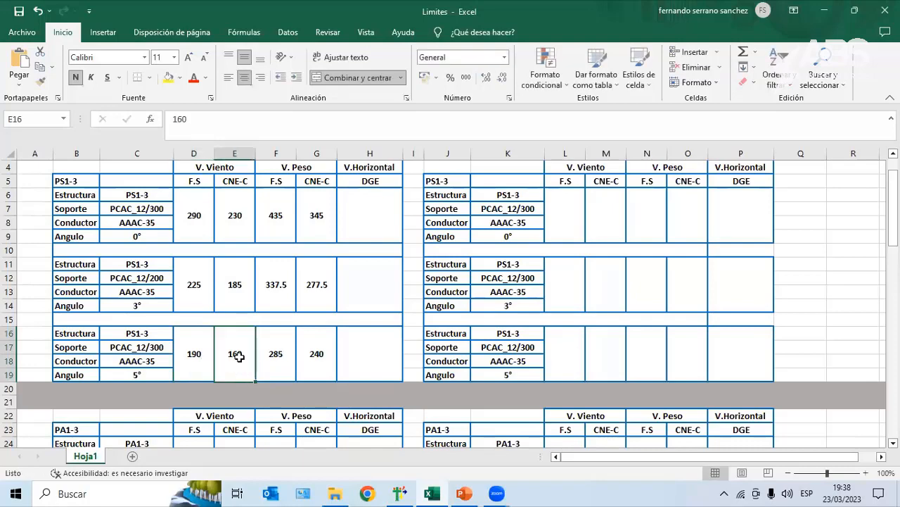
Step: Compare the Sector 0 wind spans recorded for PS1-3 between the 0° and 5° angles
{"action": "left_click", "coordinate": [196, 217]}
{"action": "scroll", "coordinate": [271, 295], "scroll_direction": "up", "scroll_amount": 1}
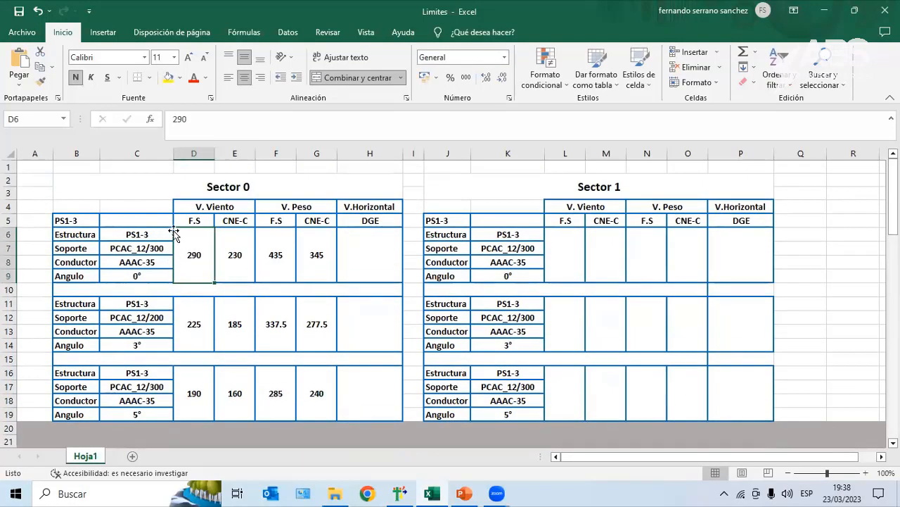
{"action": "left_click", "coordinate": [144, 275]}
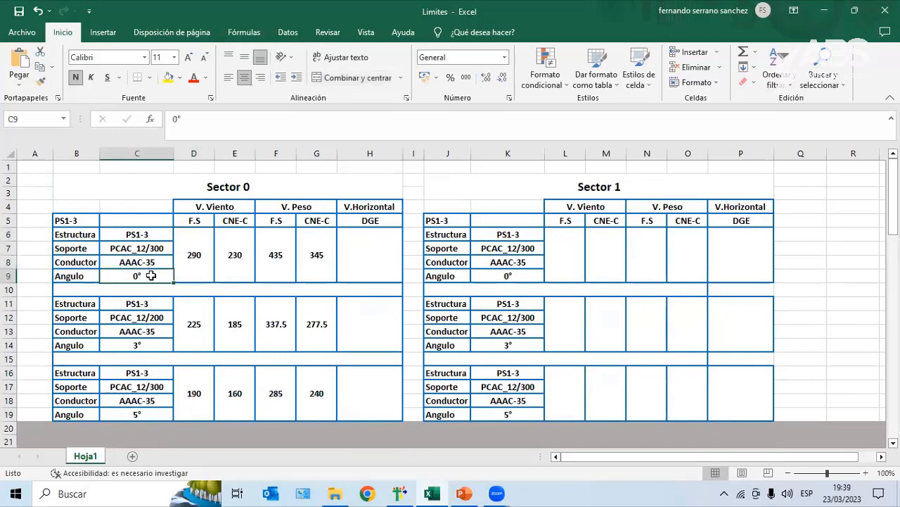
{"action": "left_click", "coordinate": [156, 414]}
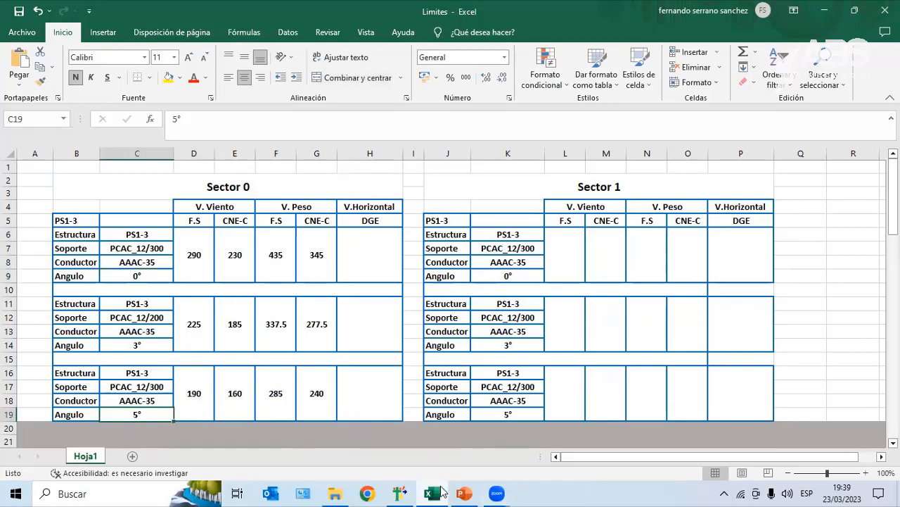
Step: Return to CAMRELT, leave the wind span calculation and calculate the maximum weight span of PS1-3 under STD-Generico
{"action": "left_click", "coordinate": [400, 493]}
{"action": "left_click", "coordinate": [838, 67]}
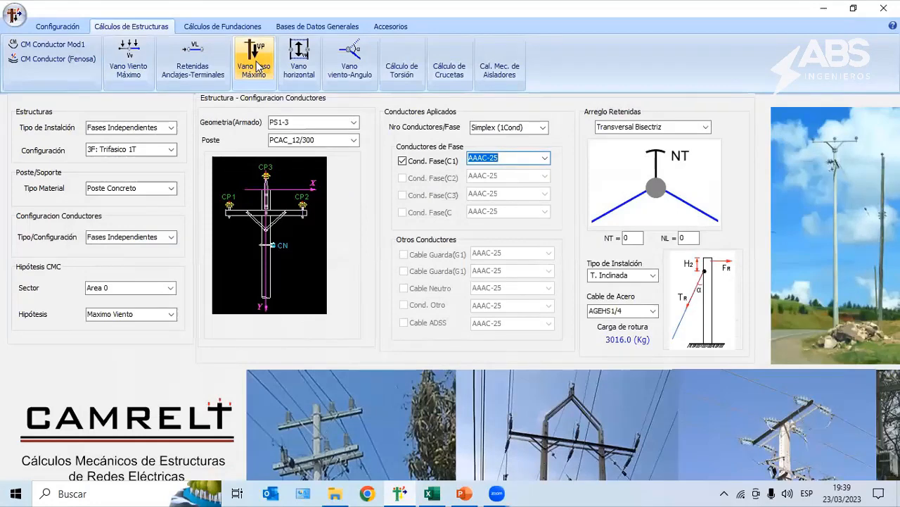
{"action": "left_click", "coordinate": [258, 66]}
{"action": "left_click_drag", "start_coordinate": [399, 102], "coordinate": [379, 67]}
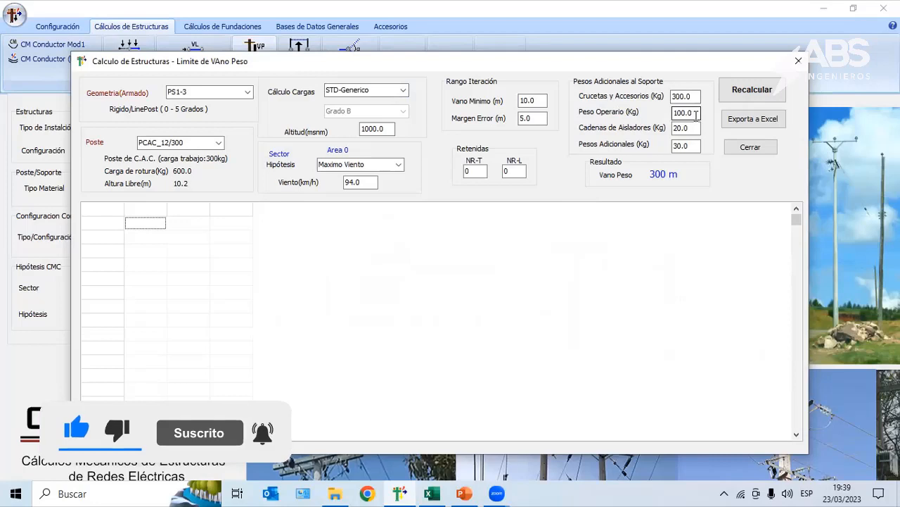
{"action": "left_click", "coordinate": [691, 129]}
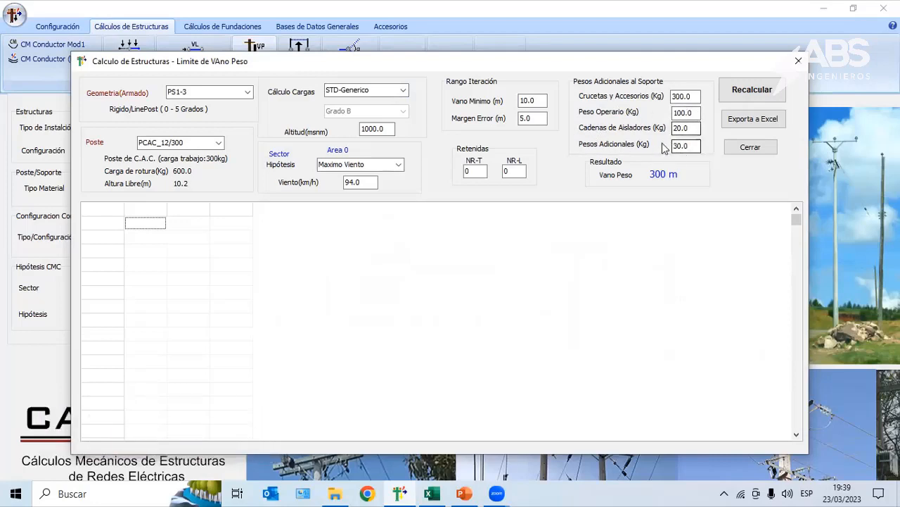
{"action": "left_click", "coordinate": [754, 92]}
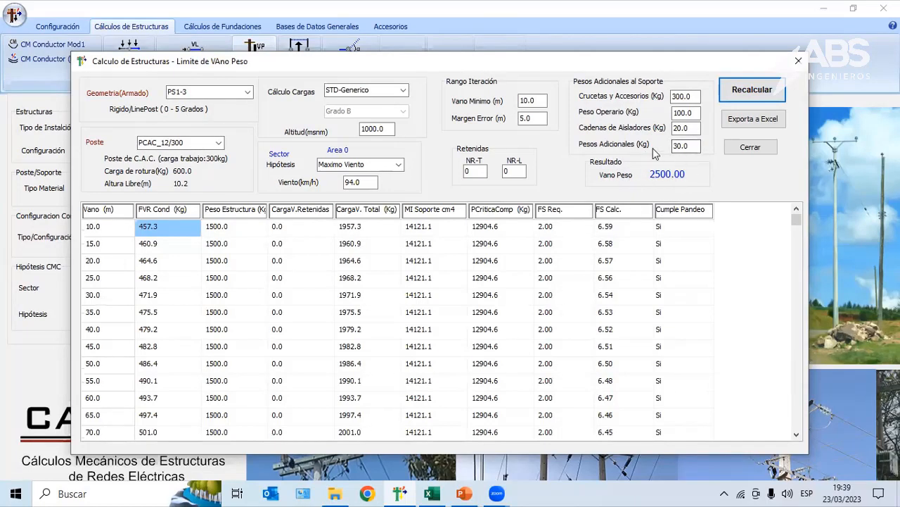
Step: Recalculate the weight span under STD-CNES2011, first with Grado C and then with Grado B
{"action": "left_click", "coordinate": [403, 90]}
{"action": "left_click", "coordinate": [369, 119]}
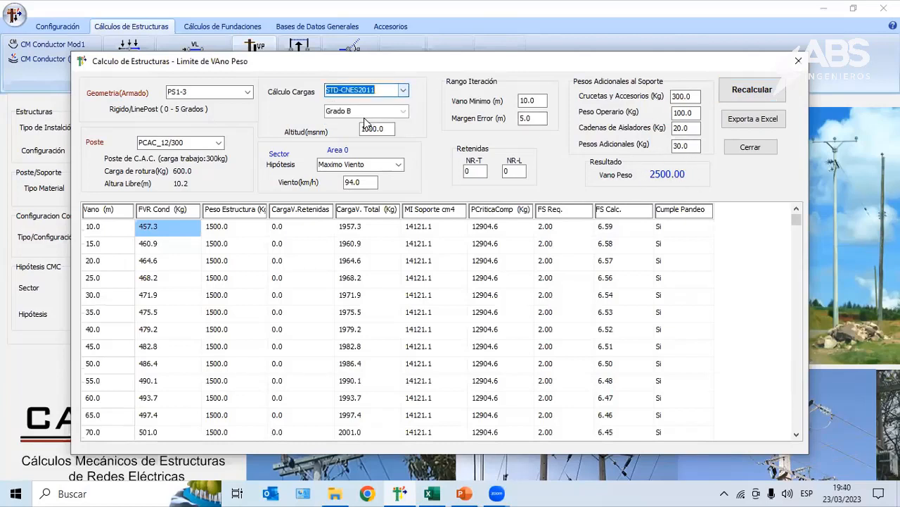
{"action": "left_click", "coordinate": [403, 111]}
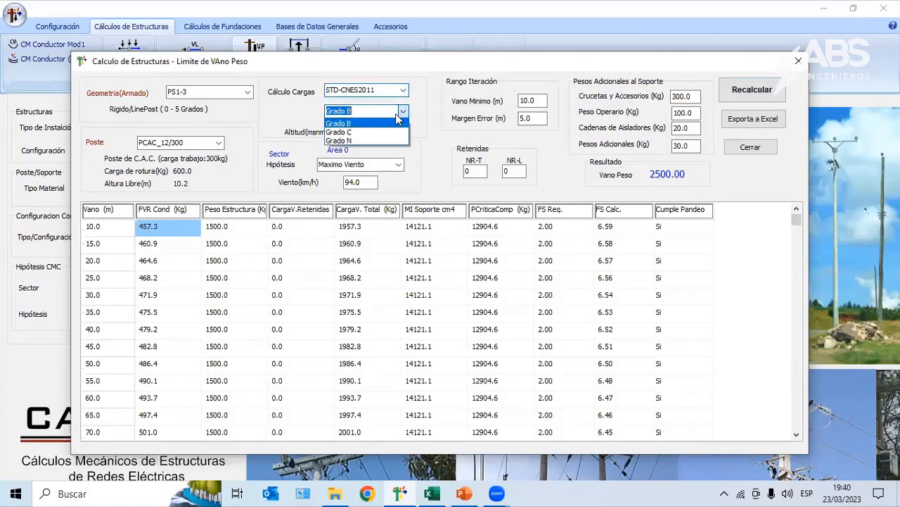
{"action": "left_click", "coordinate": [356, 140]}
{"action": "left_click", "coordinate": [768, 97]}
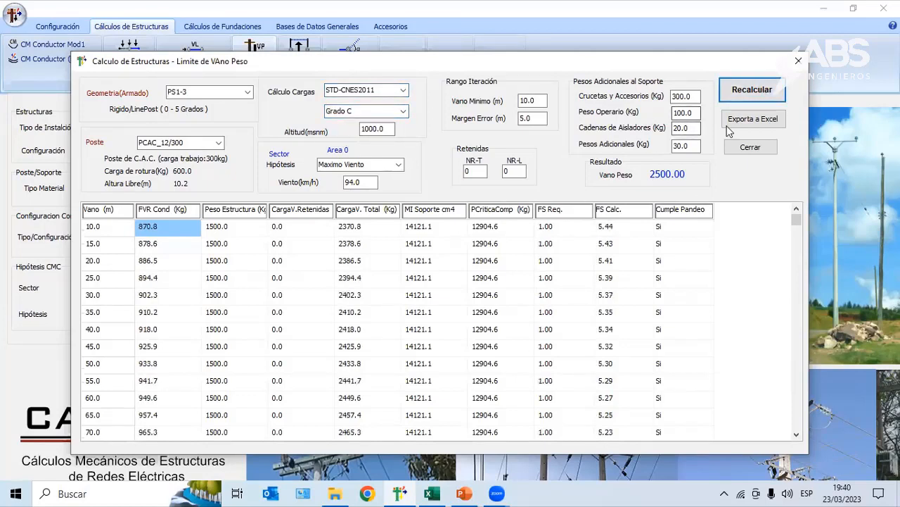
{"action": "left_click", "coordinate": [403, 112]}
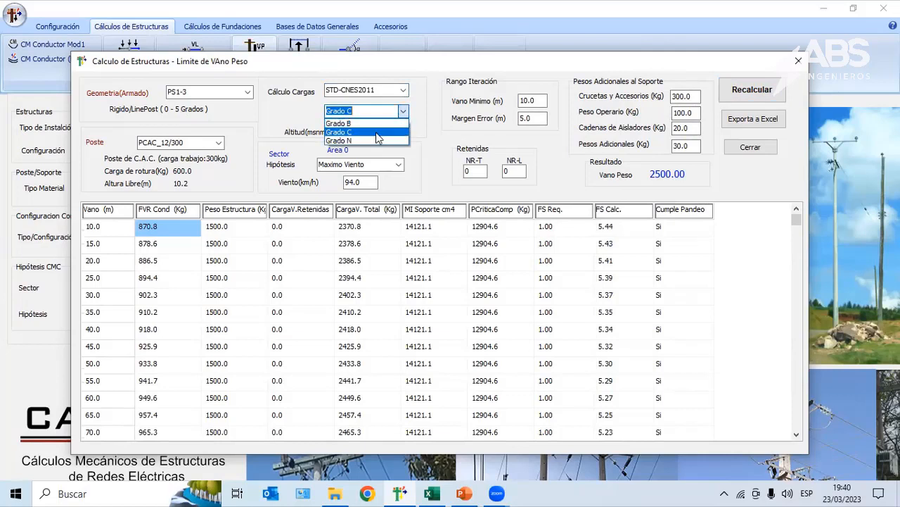
{"action": "left_click", "coordinate": [379, 128]}
{"action": "left_click", "coordinate": [752, 90]}
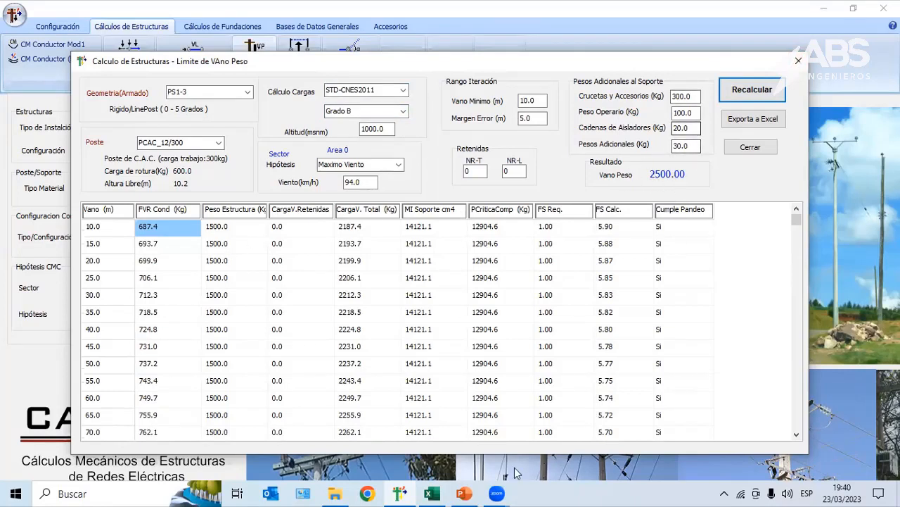
Step: In the Limites workbook in Excel, examine how the Sector 0 weight spans at 0° are derived from the wind spans
{"action": "left_click", "coordinate": [432, 494]}
{"action": "left_click", "coordinate": [277, 255]}
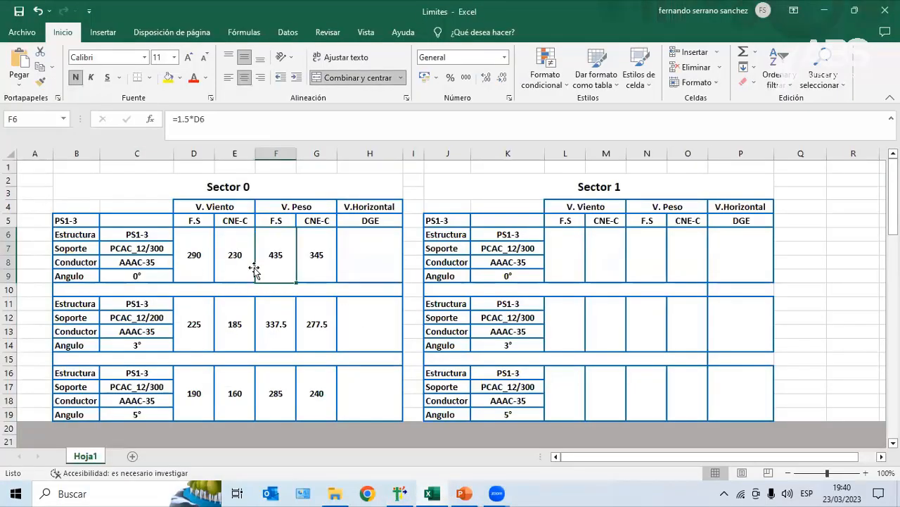
{"action": "left_click", "coordinate": [198, 250]}
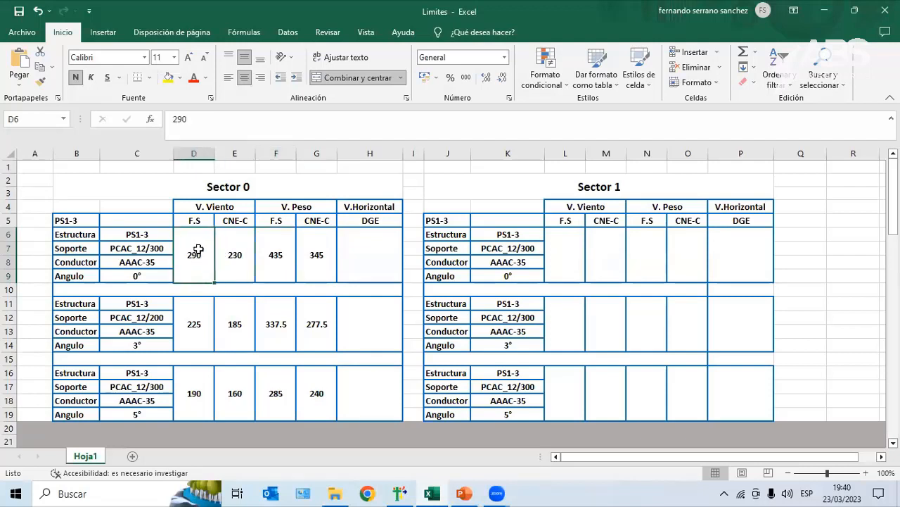
{"action": "left_click", "coordinate": [275, 258]}
{"action": "left_click", "coordinate": [189, 248]}
{"action": "left_click", "coordinate": [275, 260]}
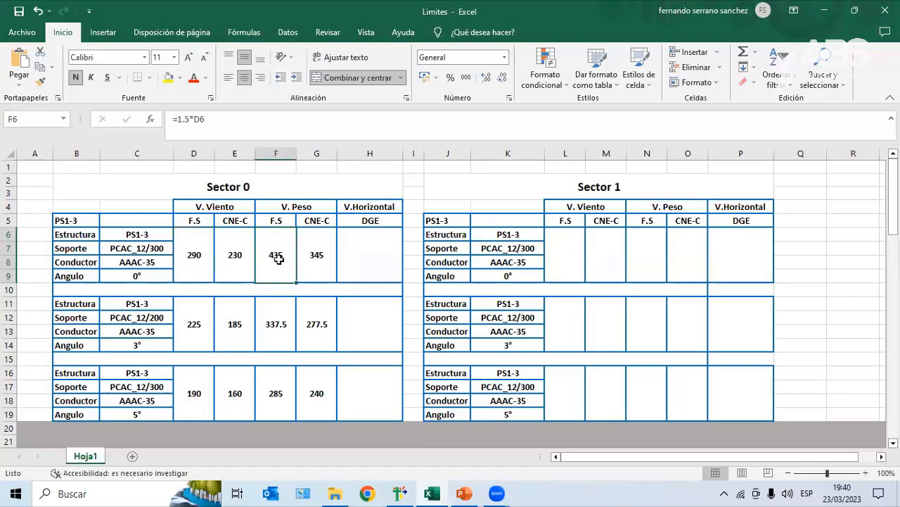
{"action": "left_click", "coordinate": [309, 250]}
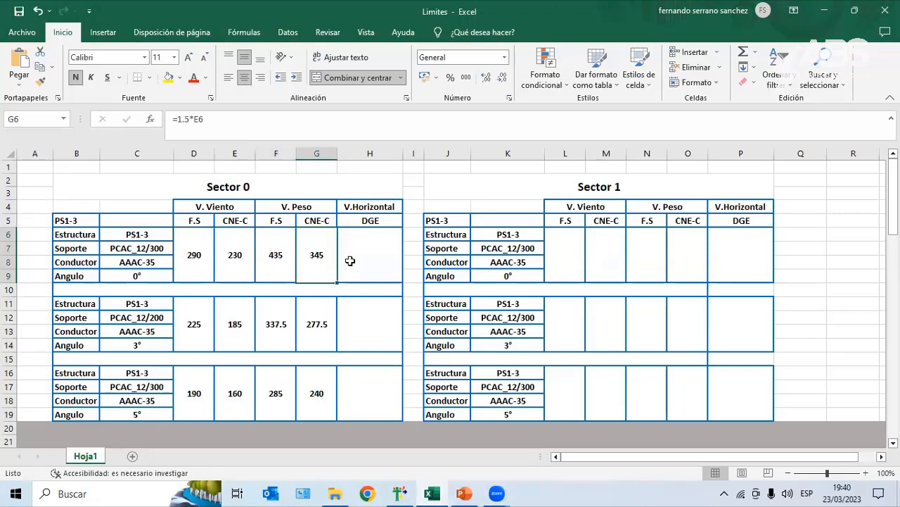
{"action": "left_click", "coordinate": [279, 258]}
{"action": "left_click", "coordinate": [312, 256]}
{"action": "left_click", "coordinate": [277, 255]}
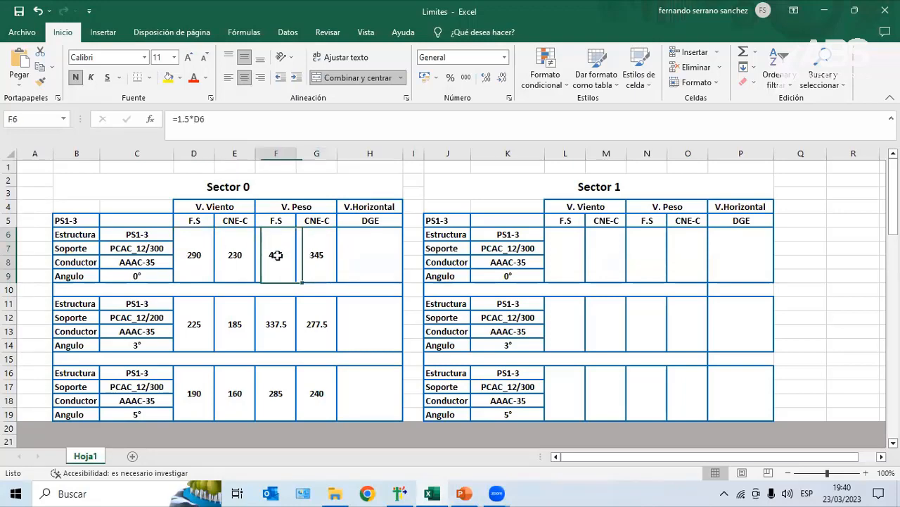
{"action": "left_click", "coordinate": [204, 250]}
{"action": "left_click", "coordinate": [236, 251]}
{"action": "left_click", "coordinate": [359, 248]}
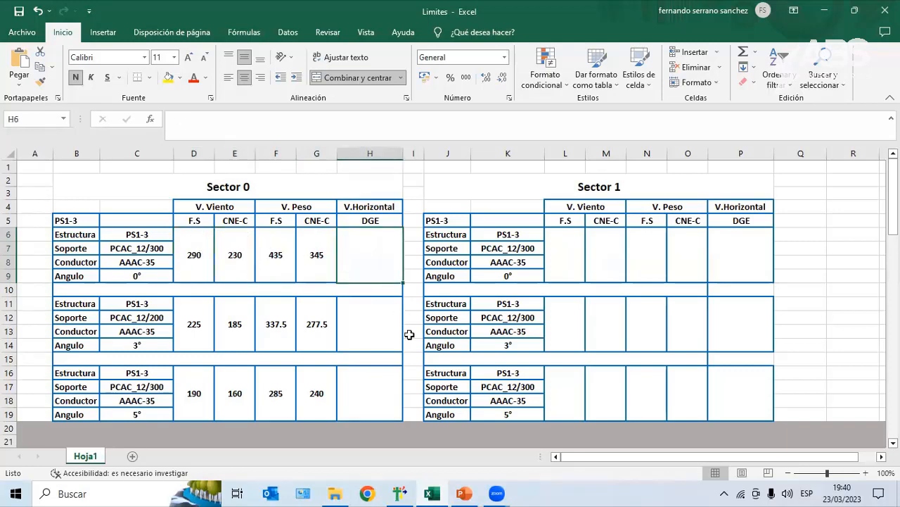
Step: Return to CAMRELT, close the weight span calculation and calculate the horizontal span of PS1-3 for Area 0 with the Maximo Viento hypothesis
{"action": "left_click", "coordinate": [399, 492]}
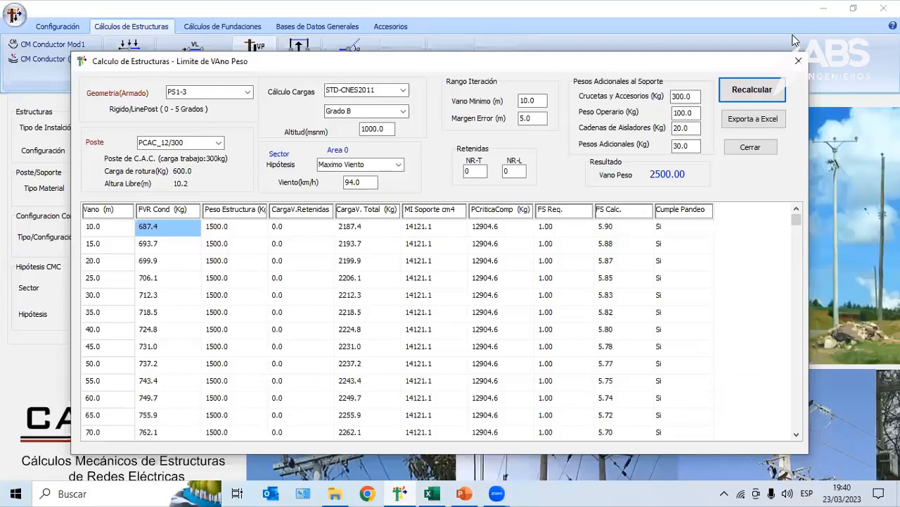
{"action": "left_click", "coordinate": [797, 61]}
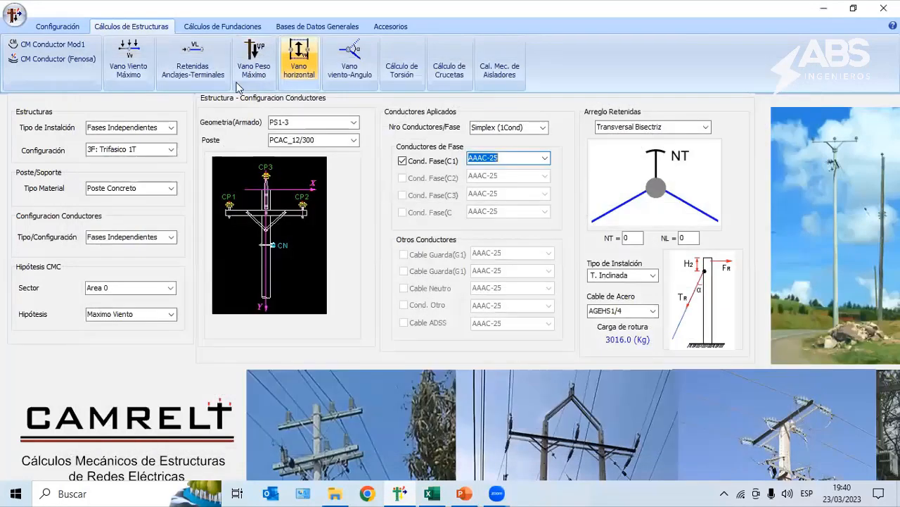
{"action": "left_click", "coordinate": [300, 69]}
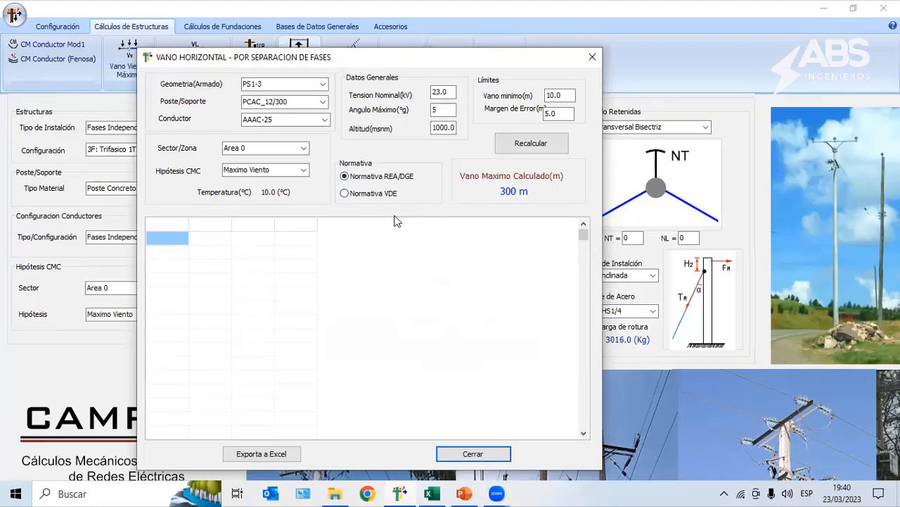
{"action": "left_click", "coordinate": [439, 92]}
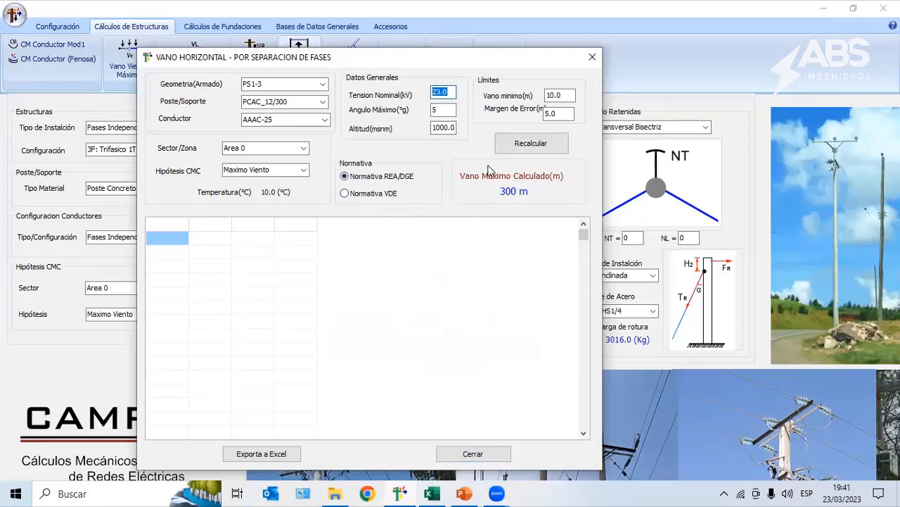
{"action": "left_click", "coordinate": [434, 110]}
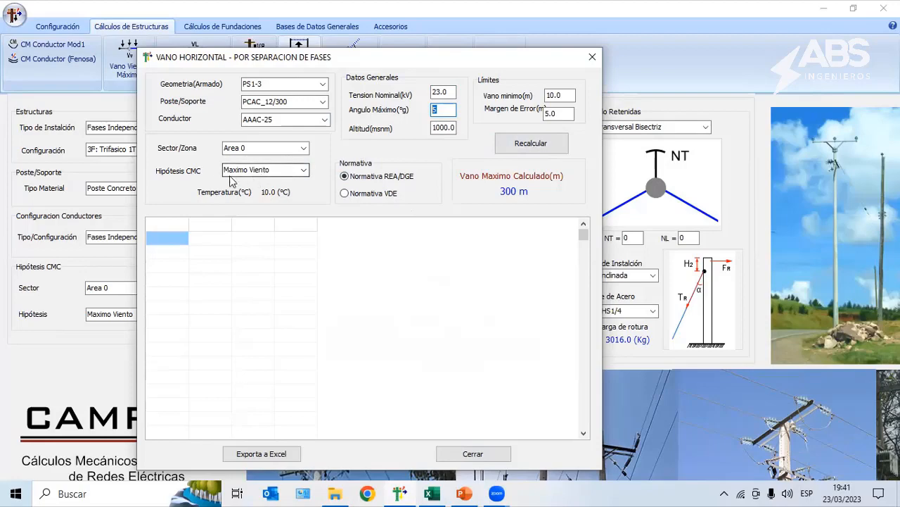
{"action": "left_click", "coordinate": [540, 145]}
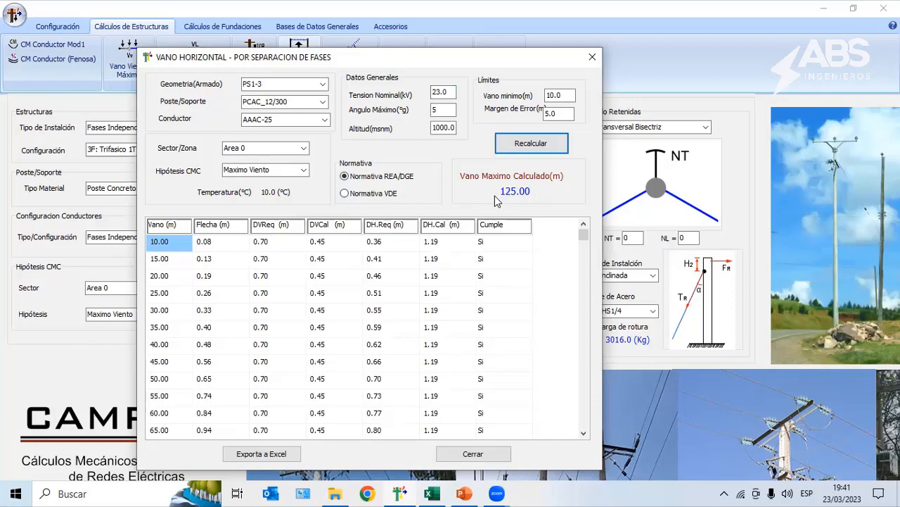
Step: Recalculate the horizontal span with the Minima Temperatura hypothesis for comparison, and restore the Maximo Viento calculation
{"action": "left_click", "coordinate": [302, 170]}
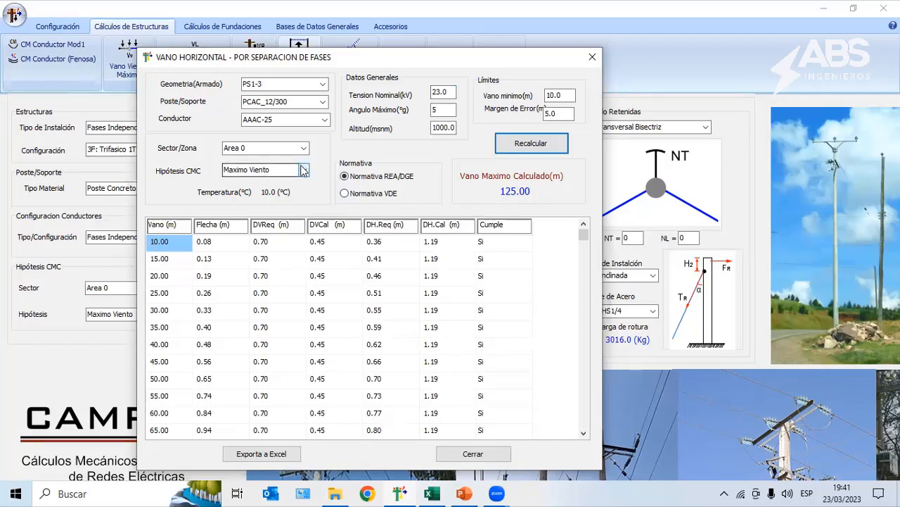
{"action": "left_click", "coordinate": [278, 199]}
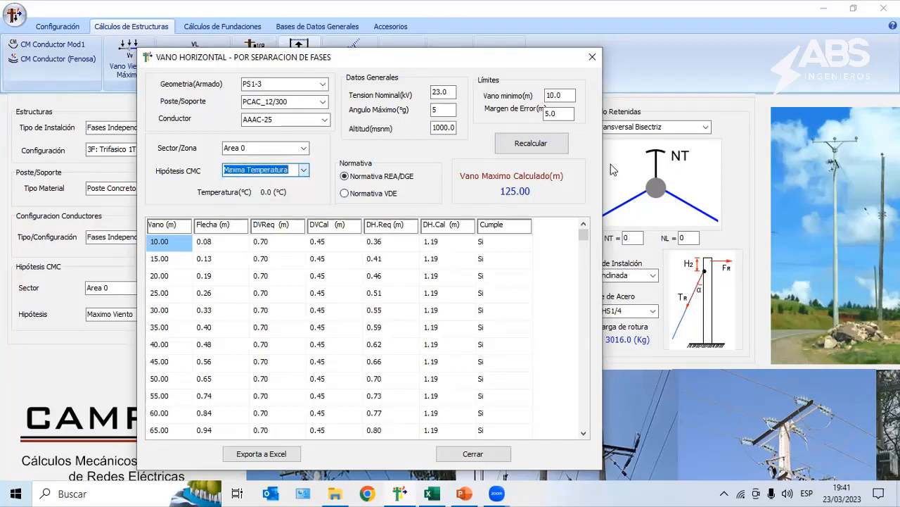
{"action": "left_click", "coordinate": [527, 151]}
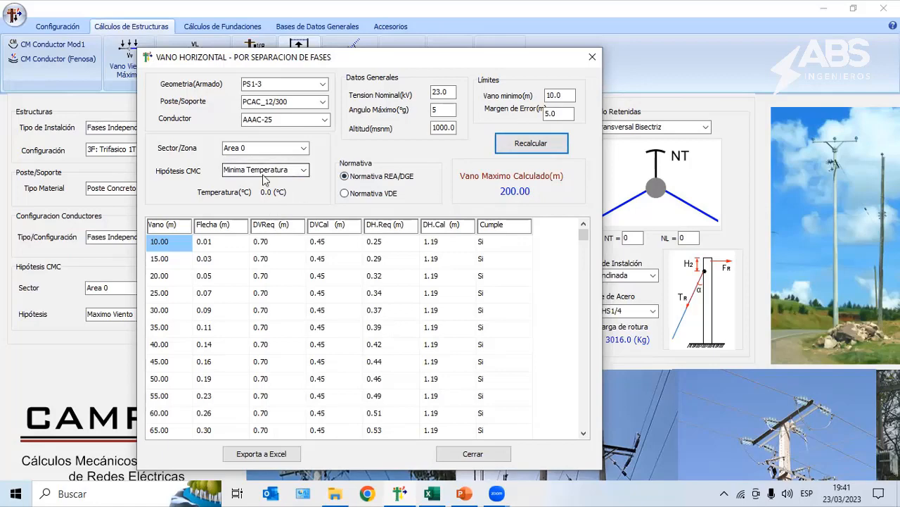
{"action": "left_click", "coordinate": [299, 175]}
{"action": "left_click", "coordinate": [277, 190]}
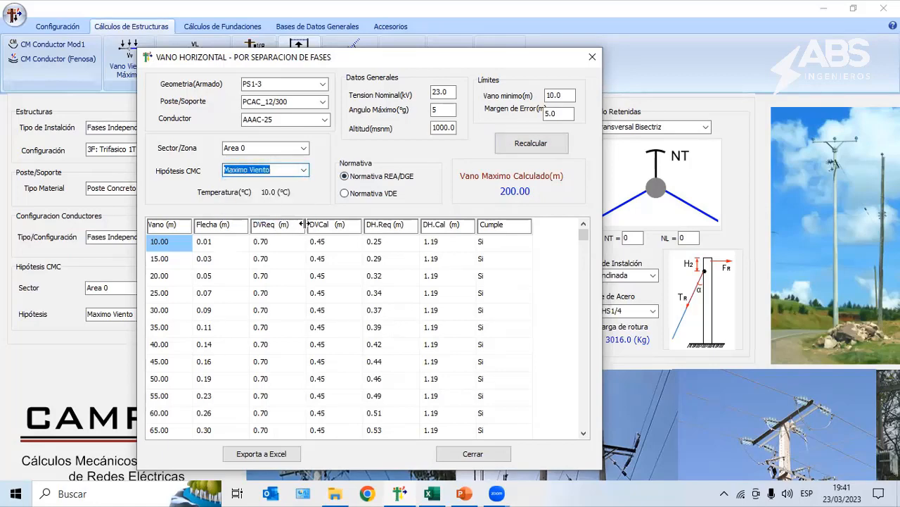
{"action": "left_click", "coordinate": [542, 144]}
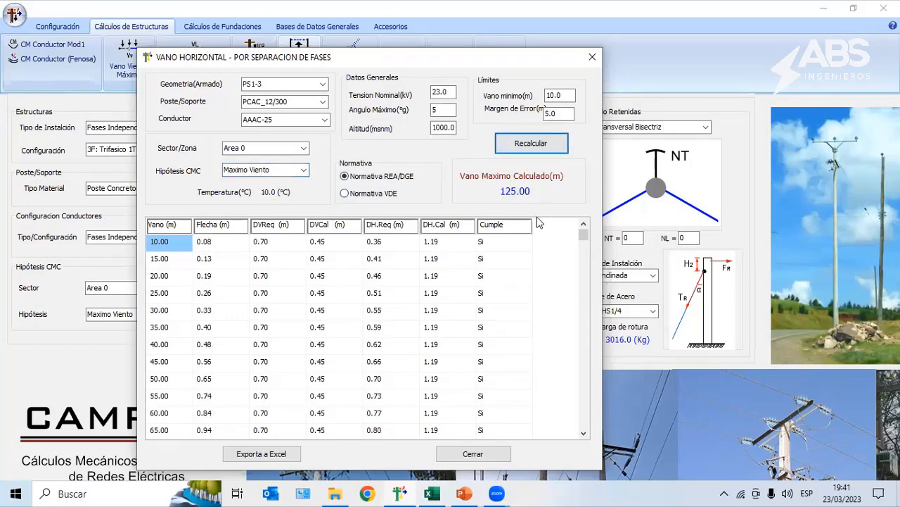
Step: In the Limites workbook in Excel, enter 125 as the Sector 0 DGE horizontal span for PS1-3 at 0°, 3° and 5°
{"action": "left_click", "coordinate": [432, 493]}
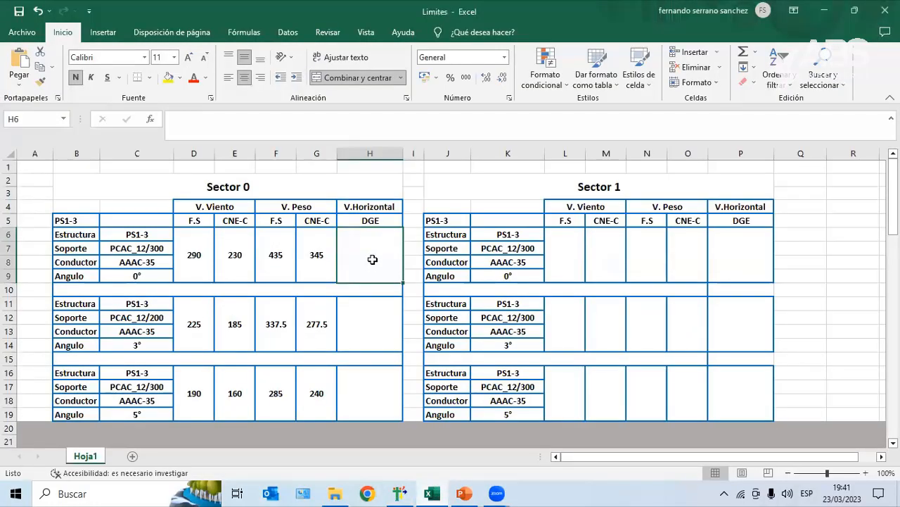
{"action": "type", "text": "125"}
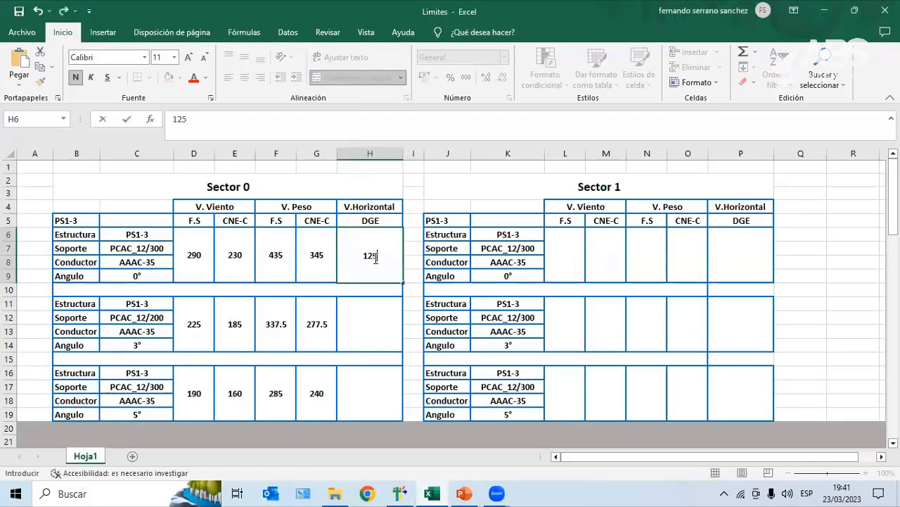
{"action": "left_click", "coordinate": [379, 306]}
{"action": "type", "text": "125"}
{"action": "scroll", "coordinate": [380, 307], "scroll_direction": "down", "scroll_amount": 2}
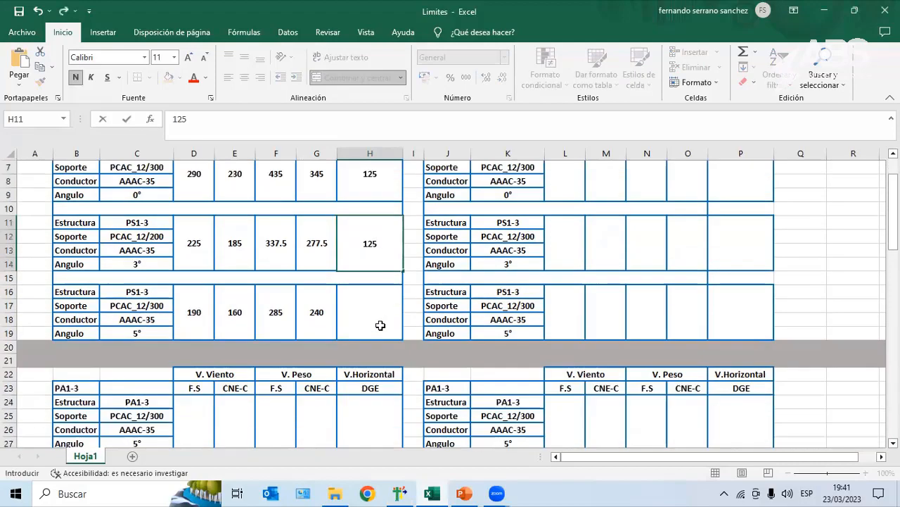
{"action": "left_click", "coordinate": [371, 311]}
{"action": "type", "text": "125"}
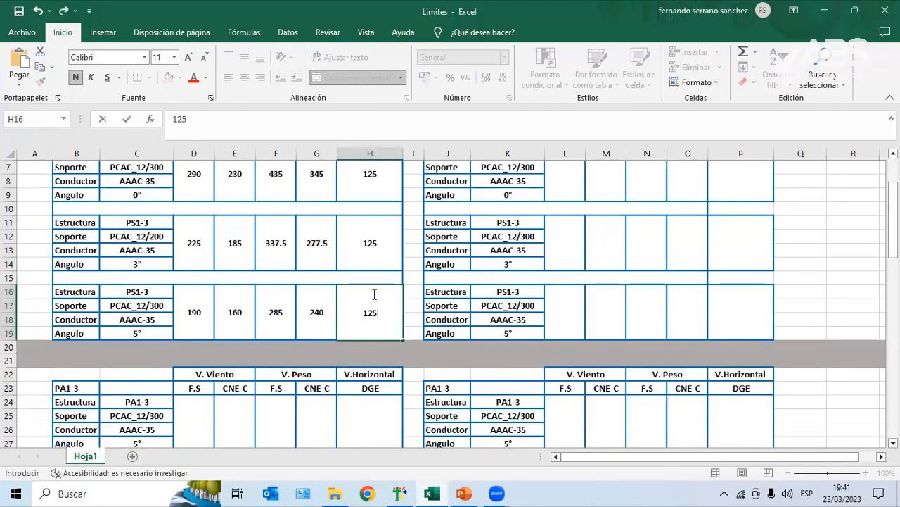
{"action": "left_click", "coordinate": [372, 244]}
{"action": "scroll", "coordinate": [372, 246], "scroll_direction": "up", "scroll_amount": 2}
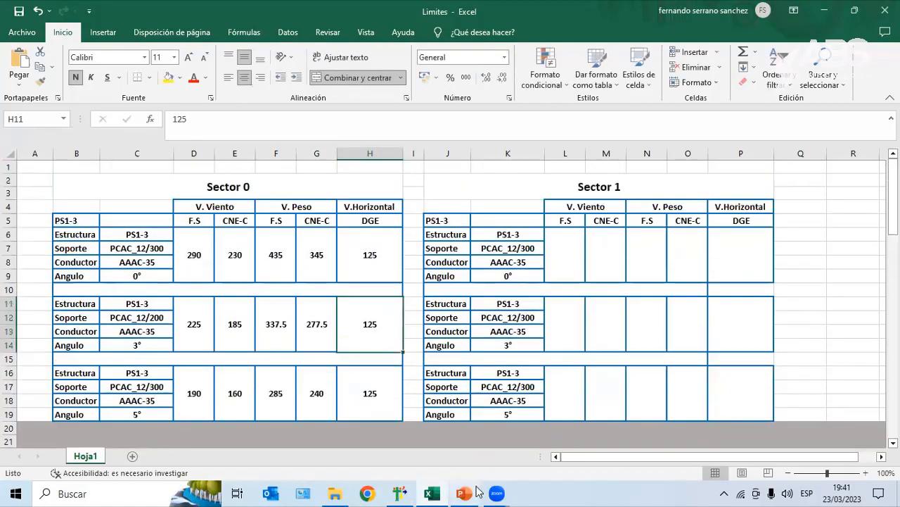
Step: Return to CAMRELT, close the horizontal span calculation and set the structure geometry to PA1-3
{"action": "left_click", "coordinate": [400, 493]}
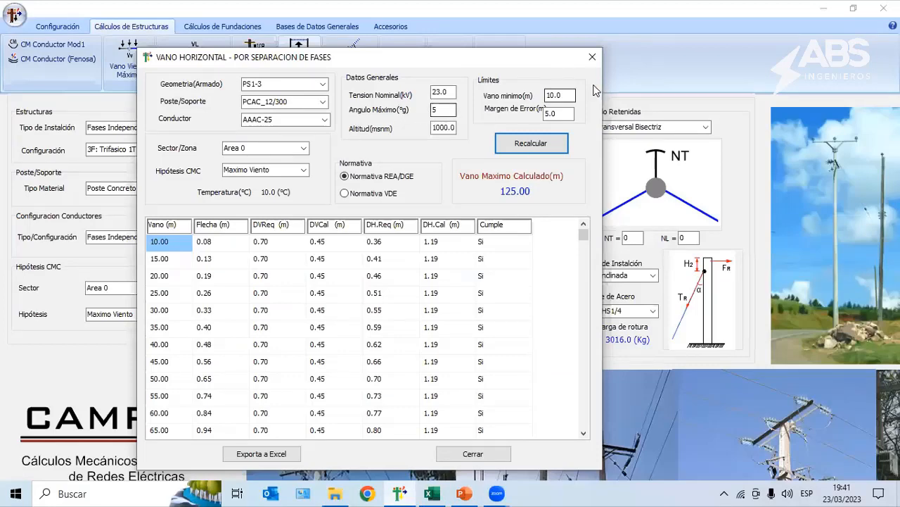
{"action": "left_click", "coordinate": [591, 58]}
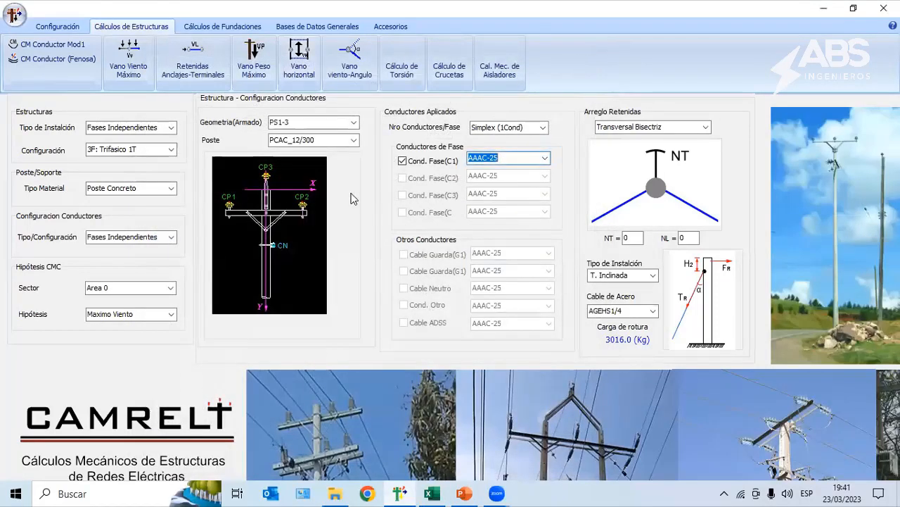
{"action": "left_click", "coordinate": [399, 492]}
{"action": "left_click", "coordinate": [354, 122]}
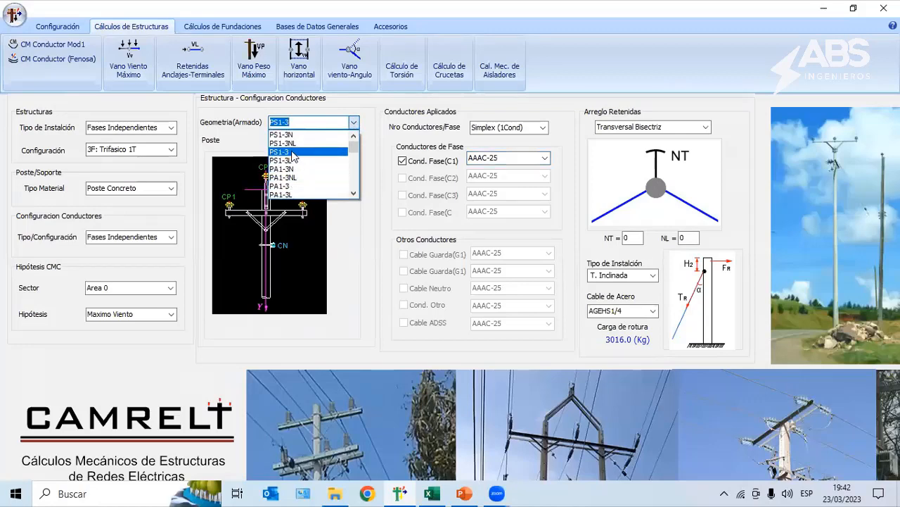
{"action": "left_click", "coordinate": [286, 187]}
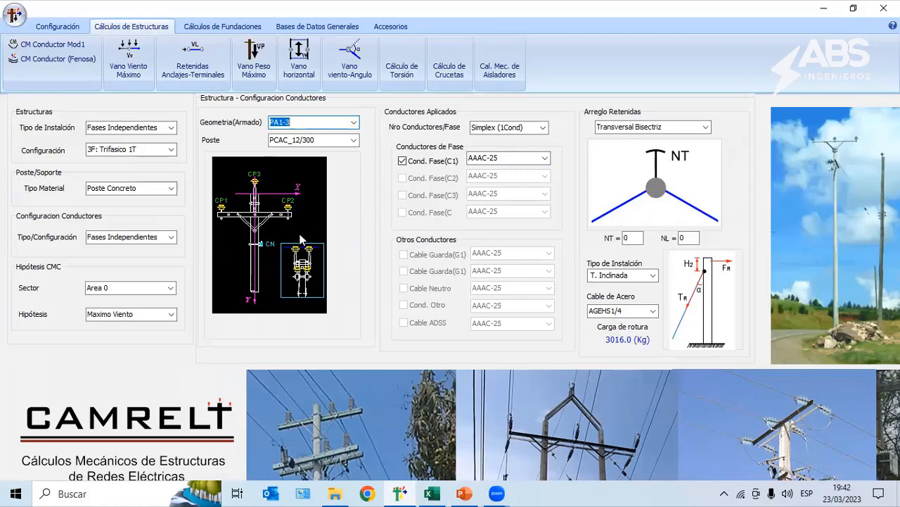
Step: Open the maximum wind span calculation for the PA1-3 structure
{"action": "left_click", "coordinate": [121, 66]}
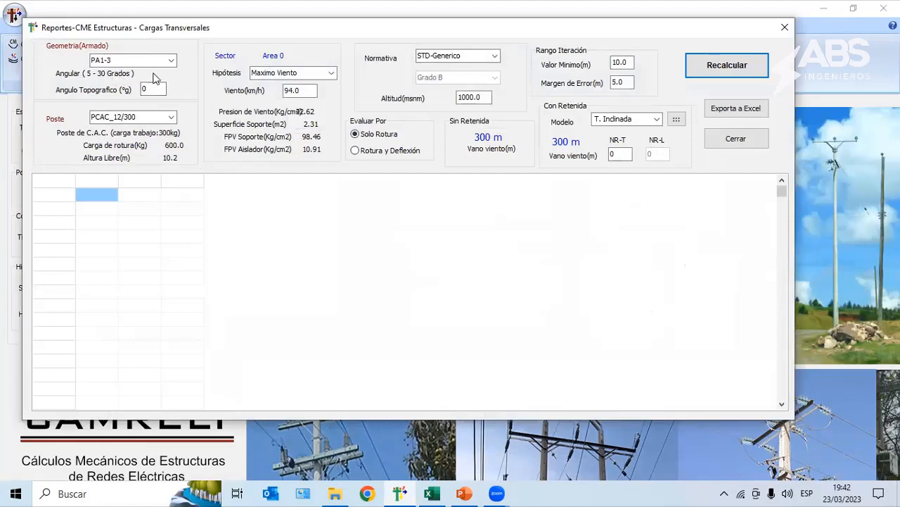
{"action": "left_click_drag", "start_coordinate": [307, 33], "coordinate": [325, 49]}
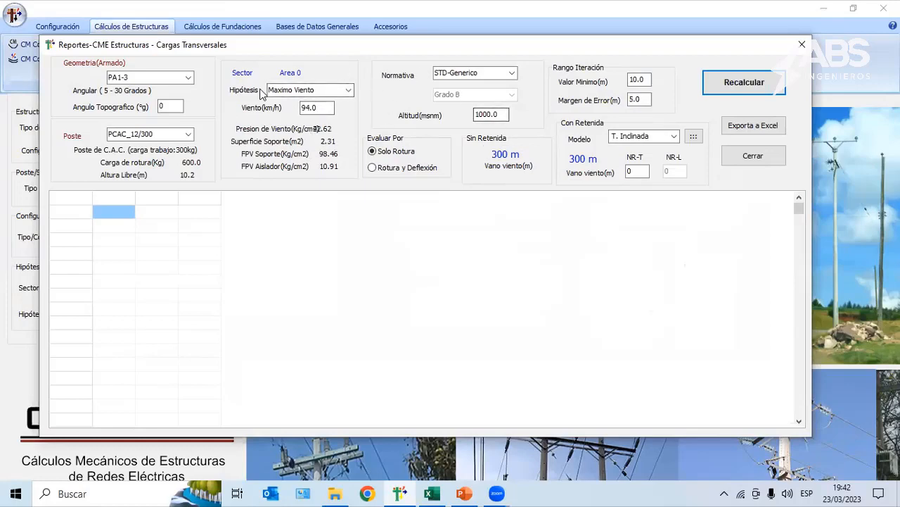
Step: Switch to the Limites workbook in Excel and examine which topographic angles are listed for PA1-3 in Sector 0
{"action": "left_click", "coordinate": [424, 483]}
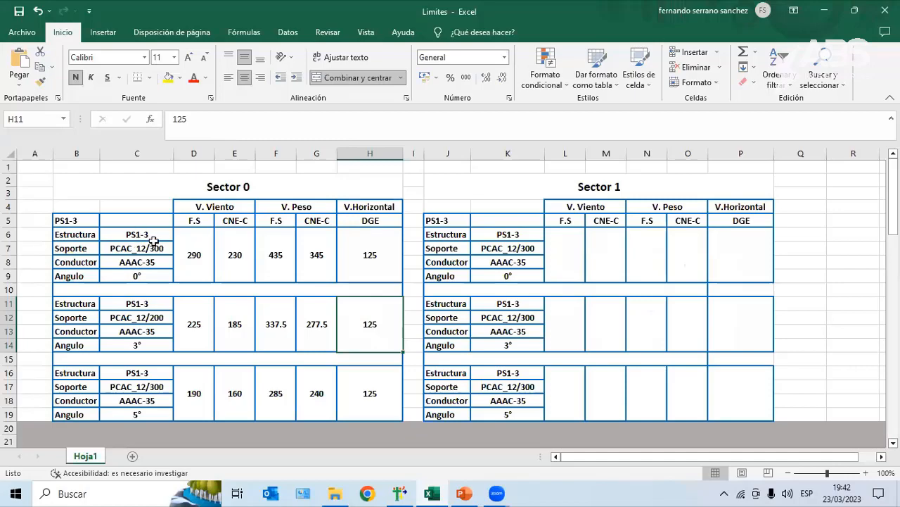
{"action": "scroll", "coordinate": [158, 241], "scroll_direction": "down", "scroll_amount": 4}
{"action": "scroll", "coordinate": [161, 241], "scroll_direction": "down", "scroll_amount": 1}
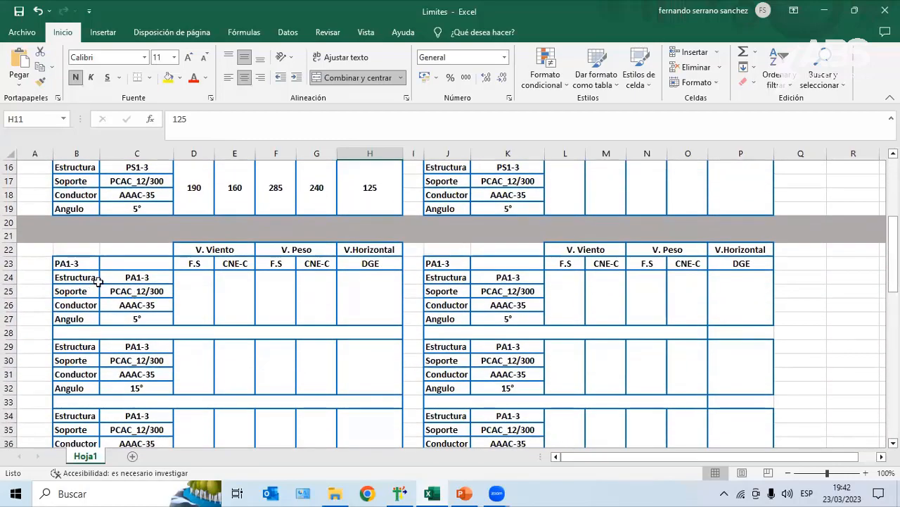
{"action": "scroll", "coordinate": [102, 281], "scroll_direction": "down", "scroll_amount": 1}
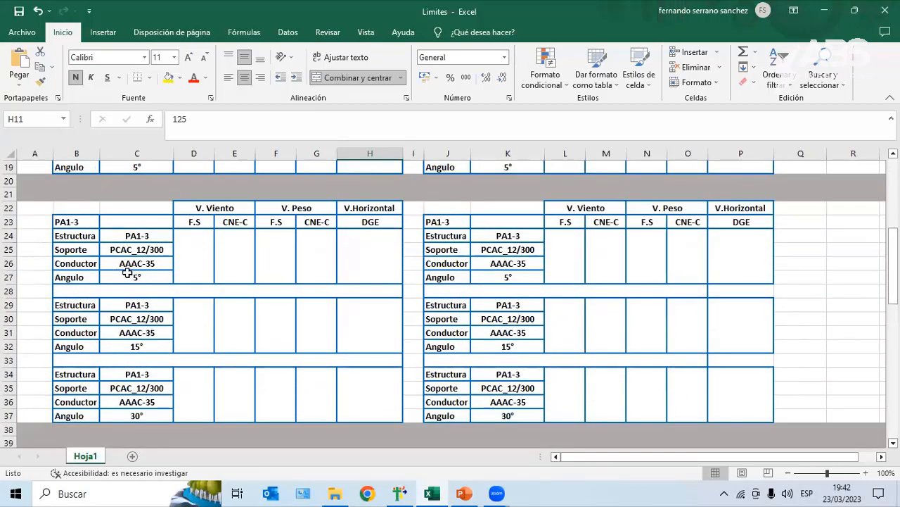
{"action": "left_click", "coordinate": [135, 276]}
{"action": "left_click", "coordinate": [137, 345]}
{"action": "scroll", "coordinate": [140, 355], "scroll_direction": "down", "scroll_amount": 1}
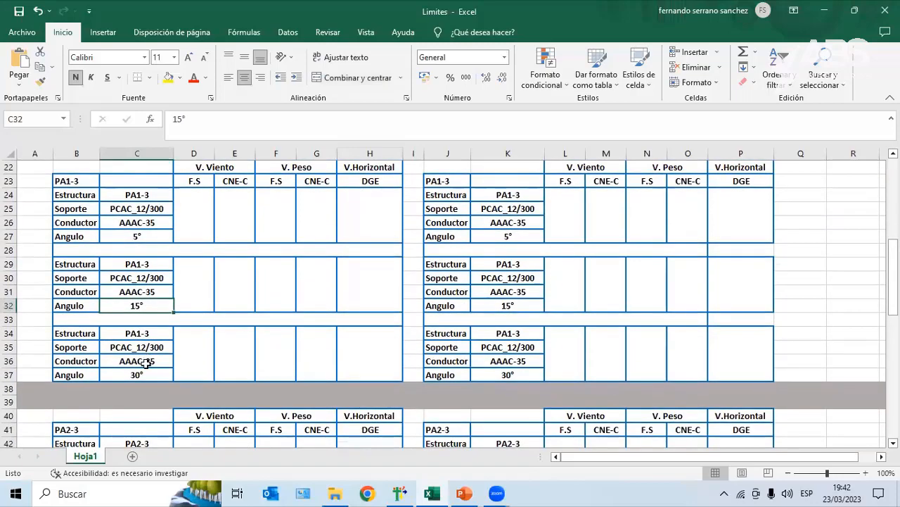
{"action": "left_click", "coordinate": [141, 371]}
{"action": "scroll", "coordinate": [176, 362], "scroll_direction": "up", "scroll_amount": 1}
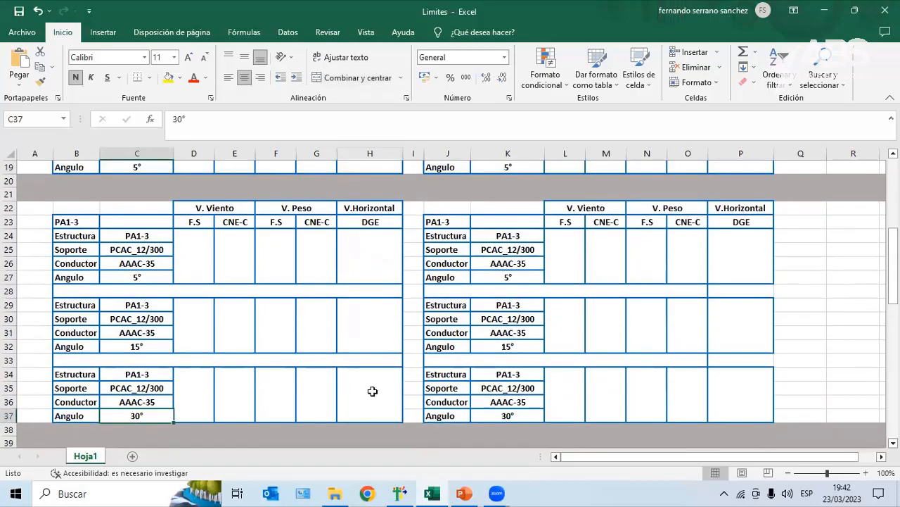
Step: In CAMRELT, calculate the PA1-3 wind span at angle 0, and enter 290 in Excel as the Sector 0 F.S wind span at 5°
{"action": "left_click", "coordinate": [400, 493]}
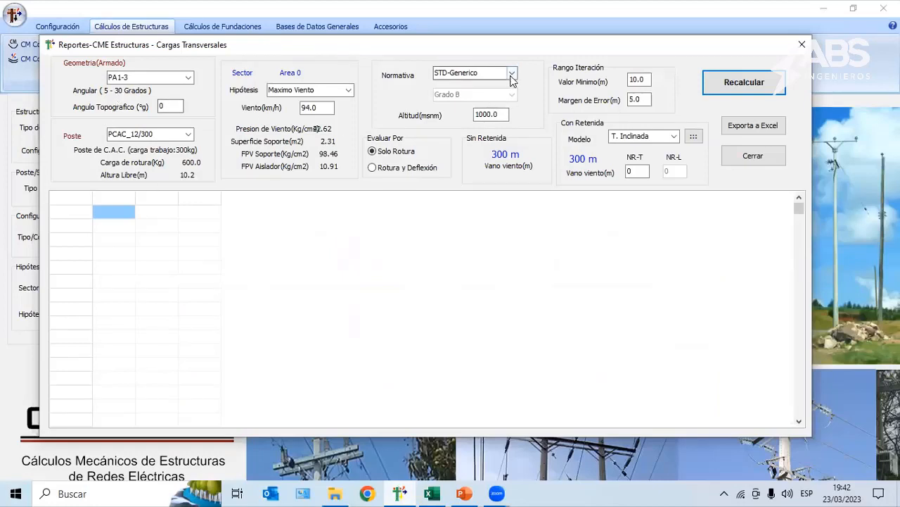
{"action": "left_click", "coordinate": [732, 83]}
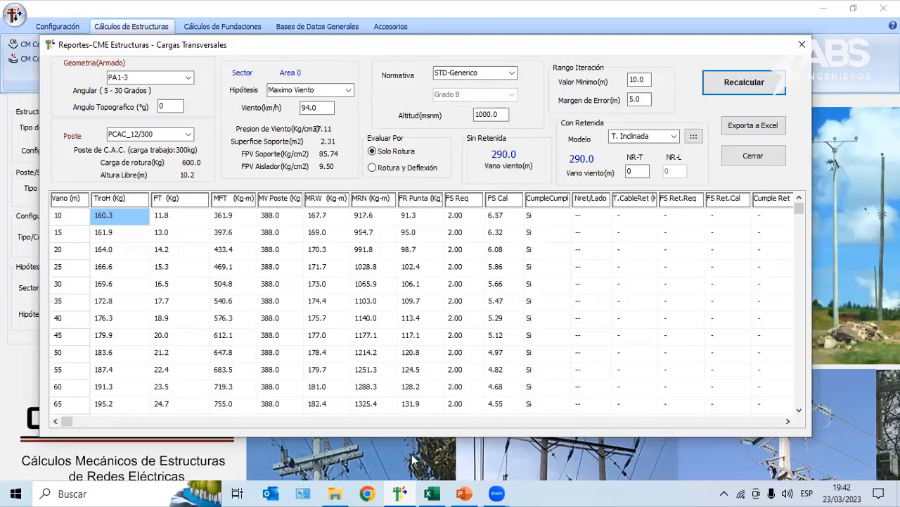
{"action": "left_click", "coordinate": [431, 493]}
{"action": "left_click", "coordinate": [201, 271]}
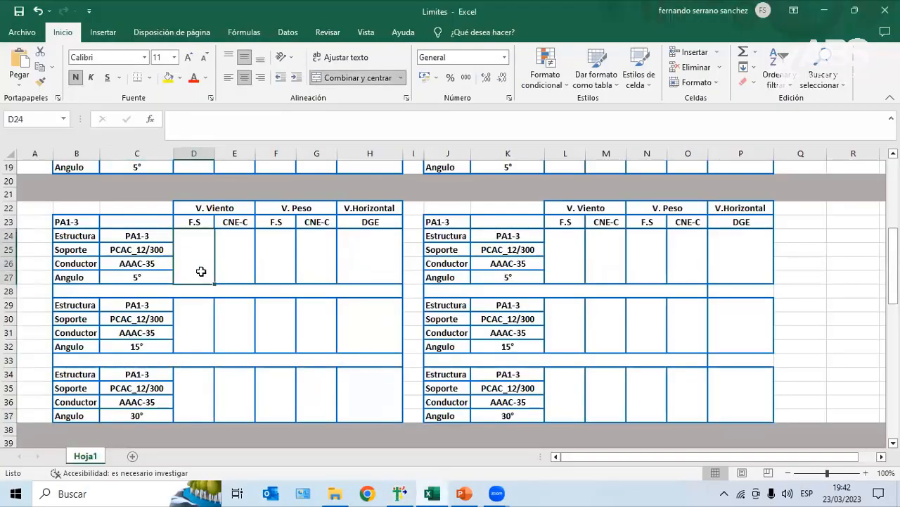
{"action": "type", "text": "290"}
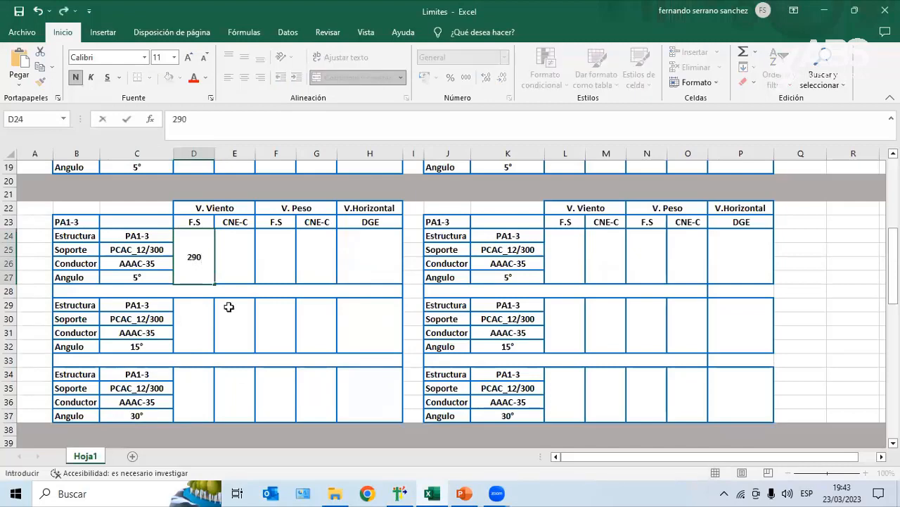
Step: Recalculate in CAMRELT with a topographic angle of 5, and enter 190 in Excel as the Sector 0 F.S wind span for PA1-3 at 5°
{"action": "left_click", "coordinate": [402, 493]}
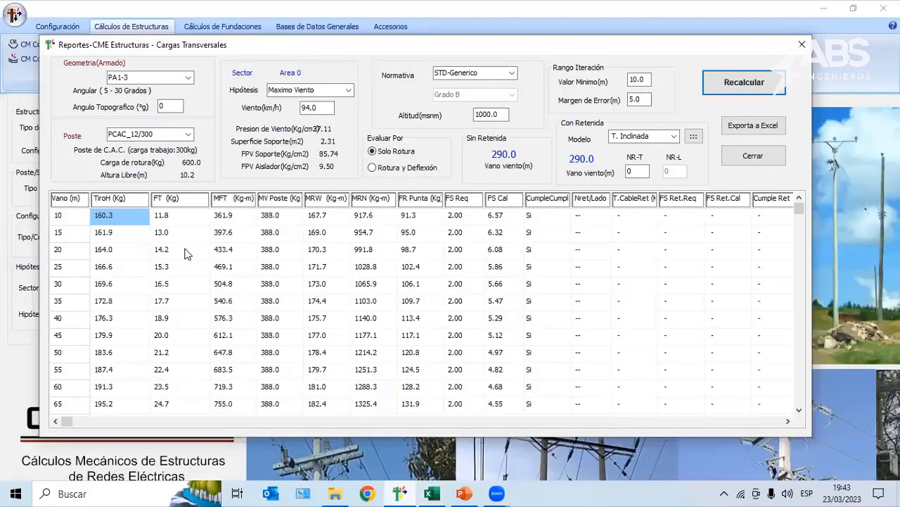
{"action": "double_click", "coordinate": [159, 105]}
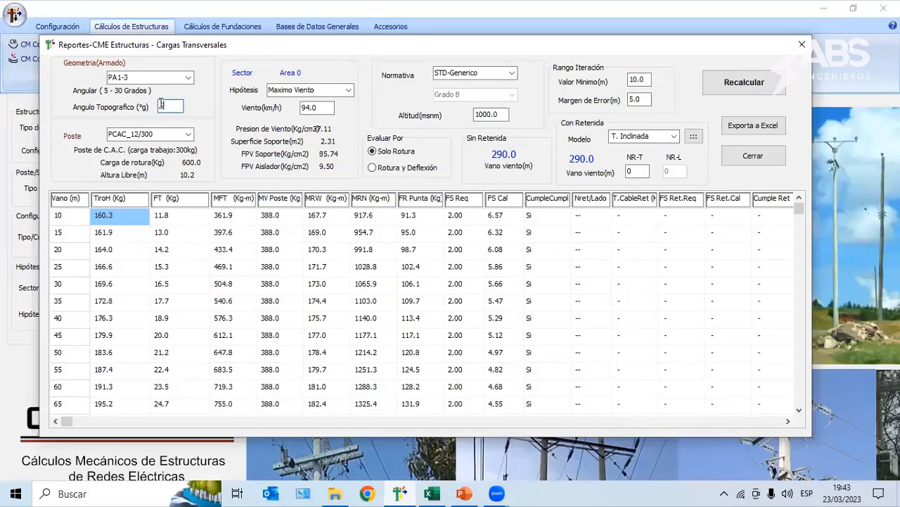
{"action": "left_click", "coordinate": [768, 88]}
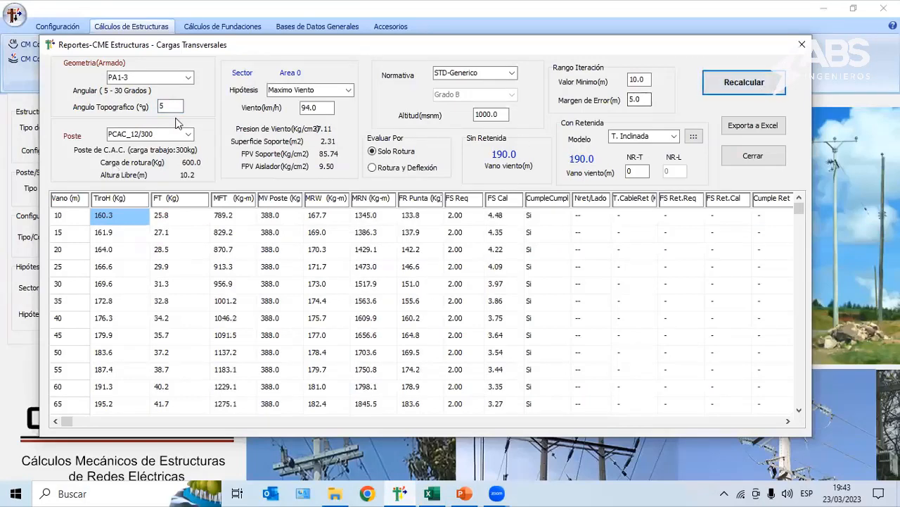
{"action": "left_click", "coordinate": [432, 493]}
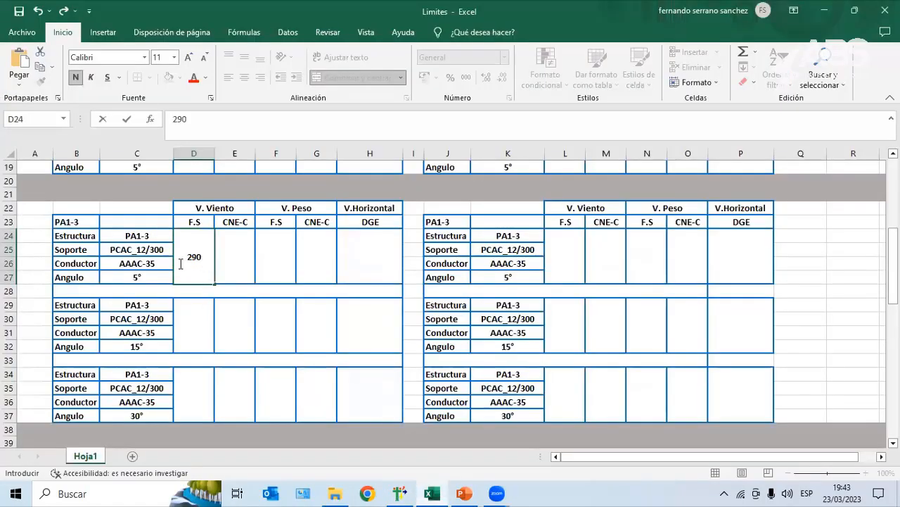
{"action": "type", "text": "190"}
{"action": "left_click", "coordinate": [193, 338]}
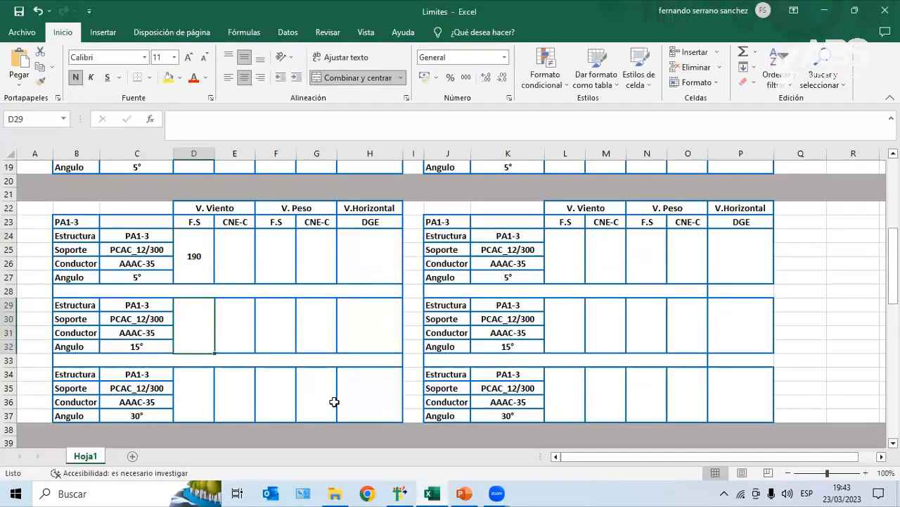
Step: Recalculate in CAMRELT with a topographic angle of 15, and enter 75 in Excel as the Sector 0 F.S wind span for PA1-3 at 15°
{"action": "left_click", "coordinate": [415, 490]}
{"action": "double_click", "coordinate": [169, 106]}
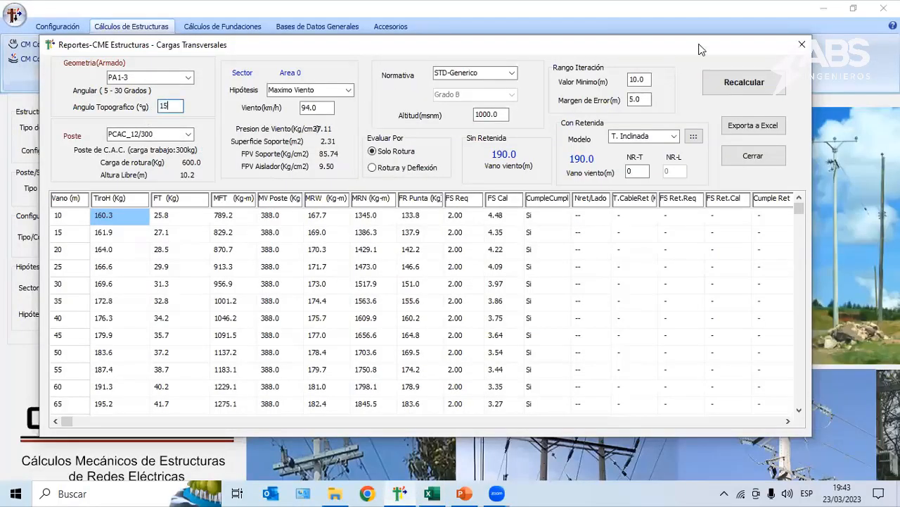
{"action": "type", "text": "15"}
{"action": "left_click", "coordinate": [742, 75]}
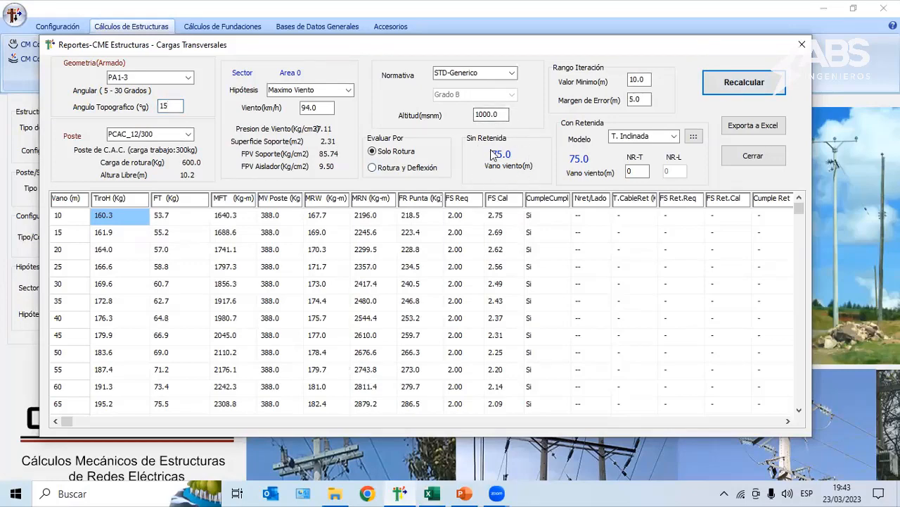
{"action": "left_click", "coordinate": [431, 493]}
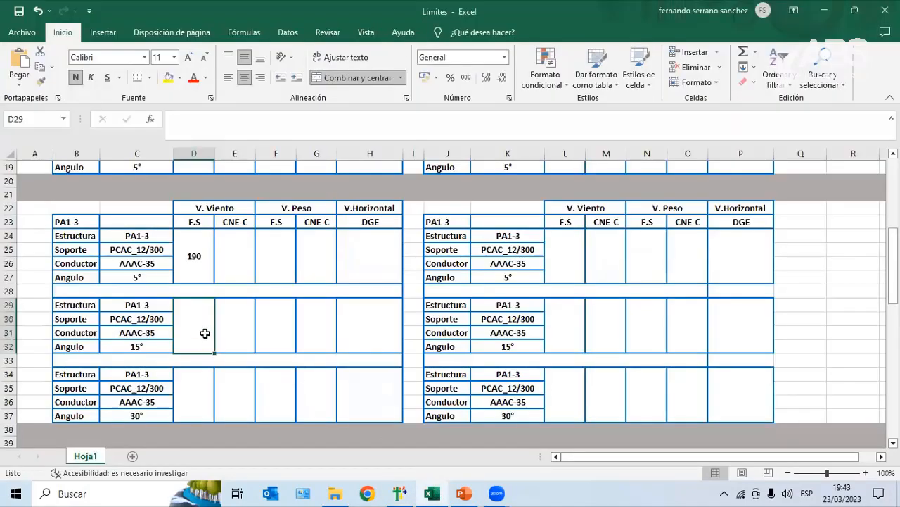
{"action": "type", "text": "75"}
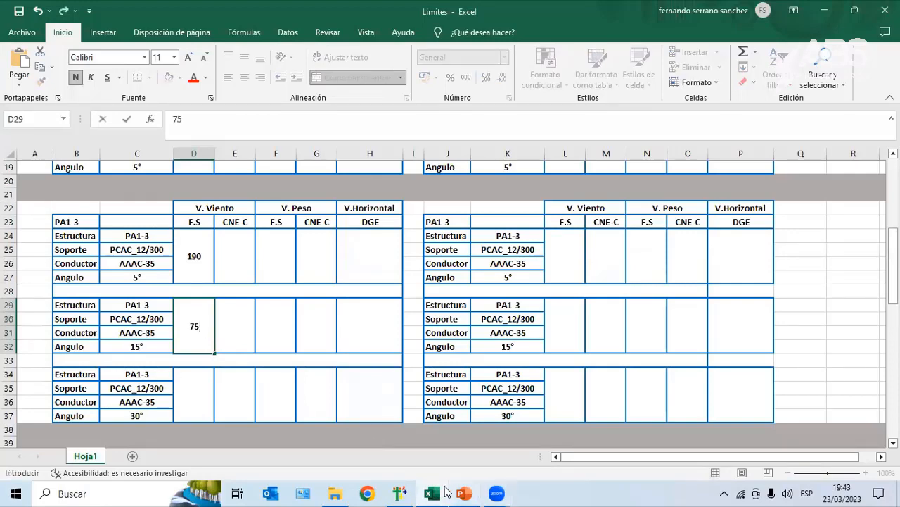
Step: Return to CAMRELT and recalculate the PA1-3 wind span with a topographic angle of 30
{"action": "left_click", "coordinate": [436, 490]}
{"action": "double_click", "coordinate": [163, 105]}
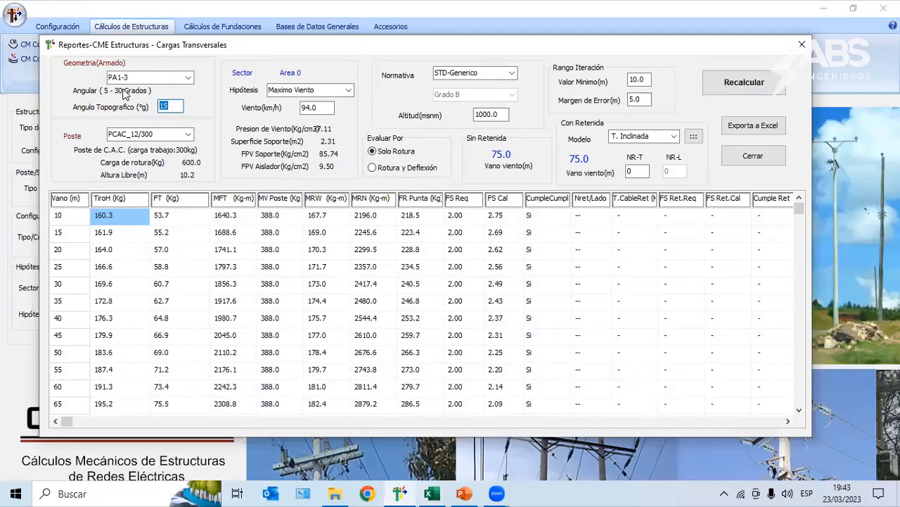
{"action": "type", "text": "30"}
{"action": "left_click", "coordinate": [730, 82]}
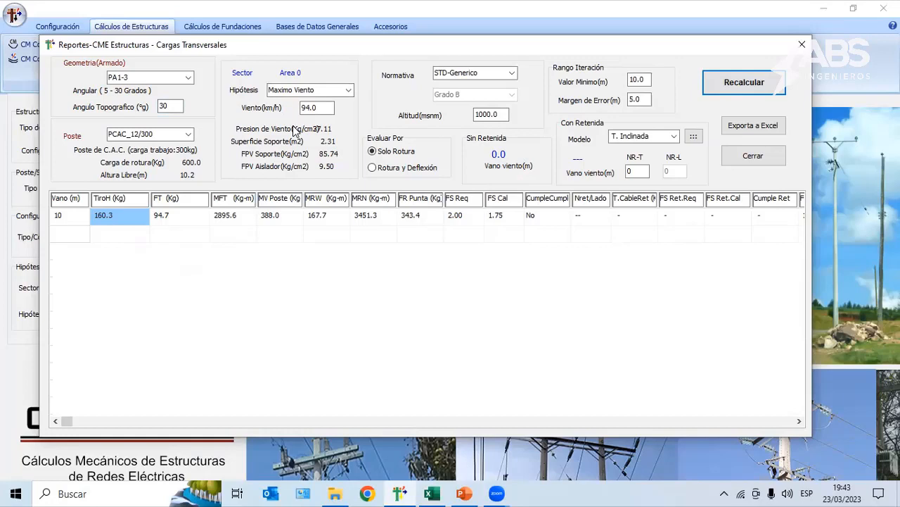
Step: Recalculate the 30° wind span with a wind speed of 20 km/h for comparison, and restore the calculation at 94 km/h
{"action": "double_click", "coordinate": [327, 109]}
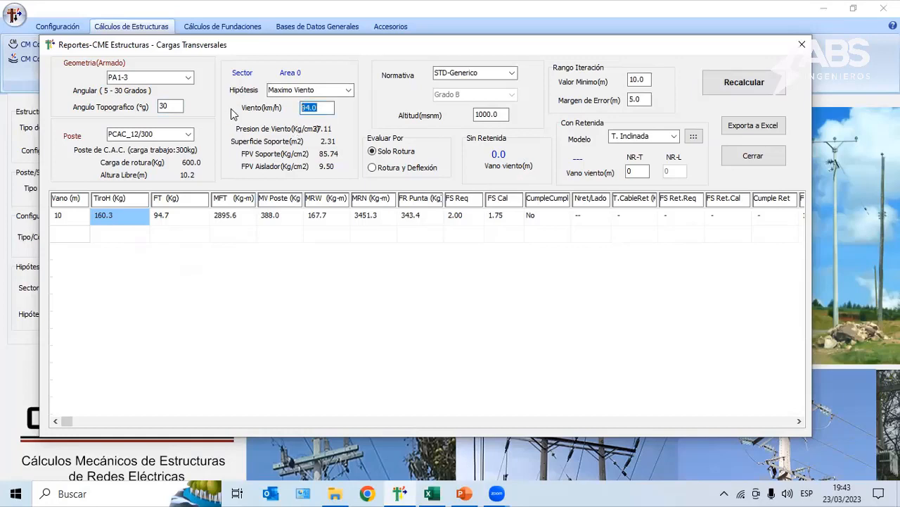
{"action": "type", "text": "20"}
{"action": "left_click", "coordinate": [746, 83]}
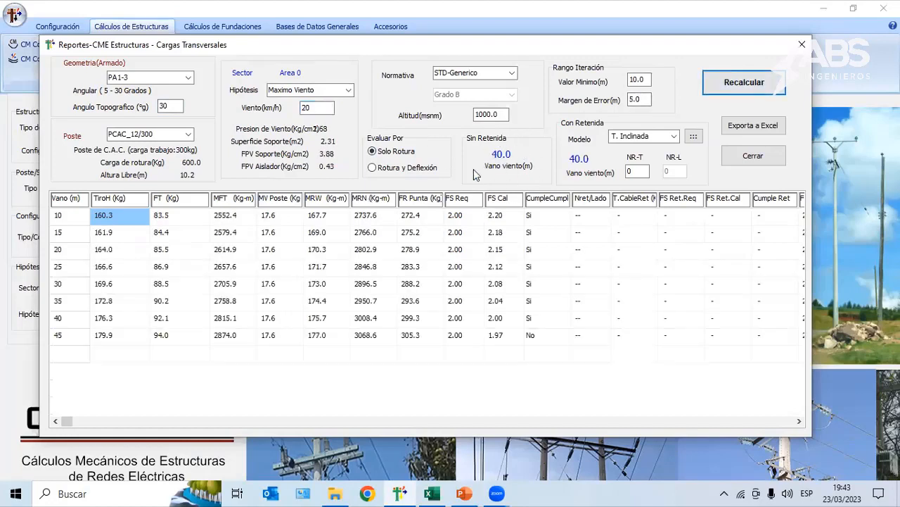
{"action": "double_click", "coordinate": [307, 109]}
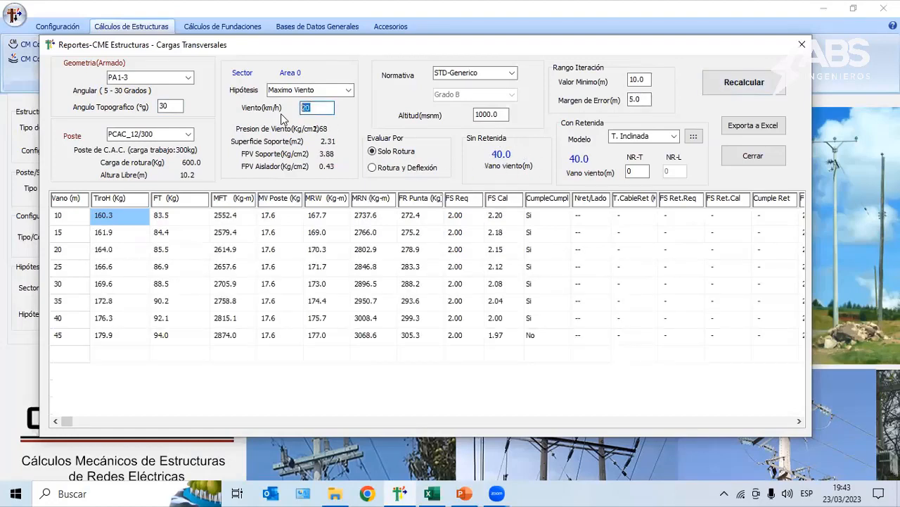
{"action": "type", "text": "94"}
{"action": "key", "text": "Return"}
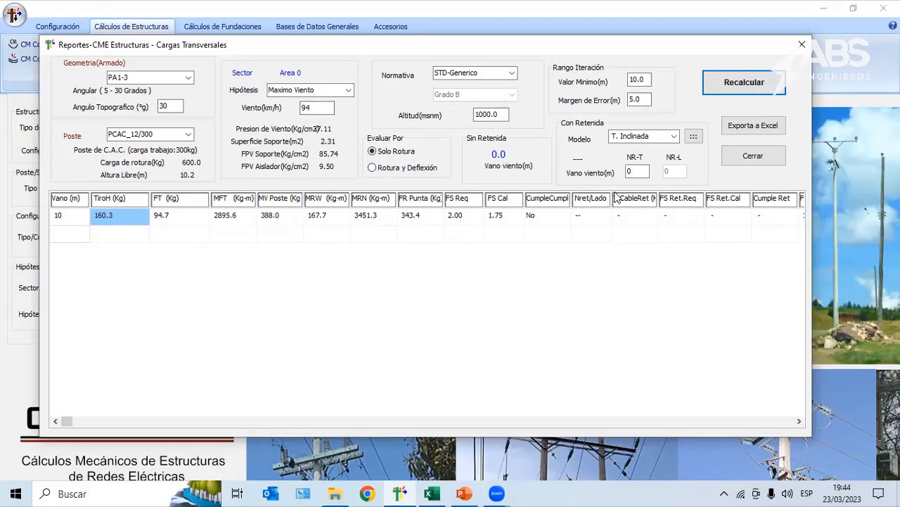
Step: Close the wind span calculation and configure PA1-3 with one transversal guy (NT = 1) of the T. Inclinada type
{"action": "left_click", "coordinate": [802, 44]}
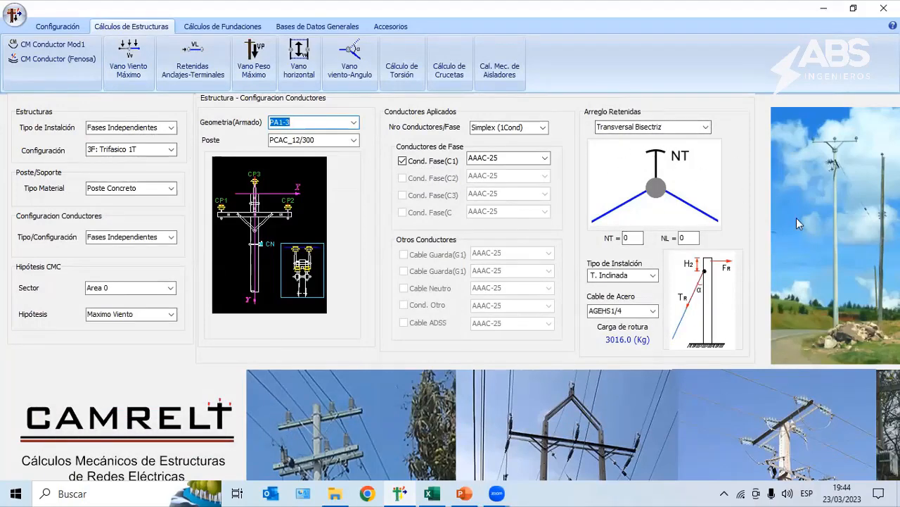
{"action": "left_click", "coordinate": [684, 237]}
{"action": "left_click", "coordinate": [632, 237]}
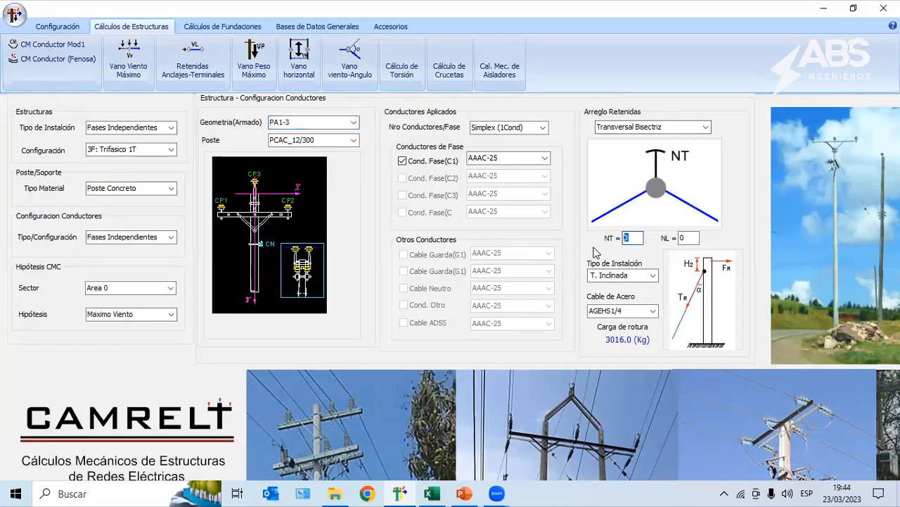
{"action": "type", "text": "1"}
{"action": "left_click", "coordinate": [645, 275]}
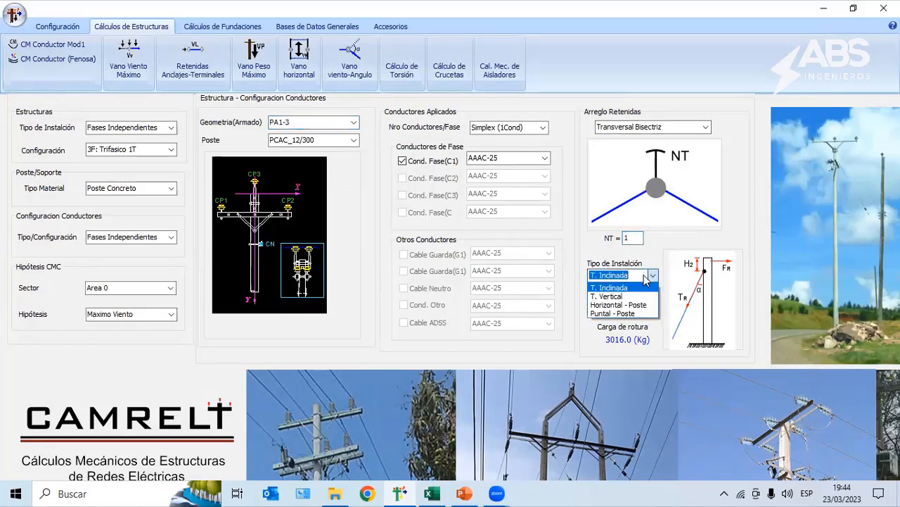
{"action": "left_click", "coordinate": [609, 288]}
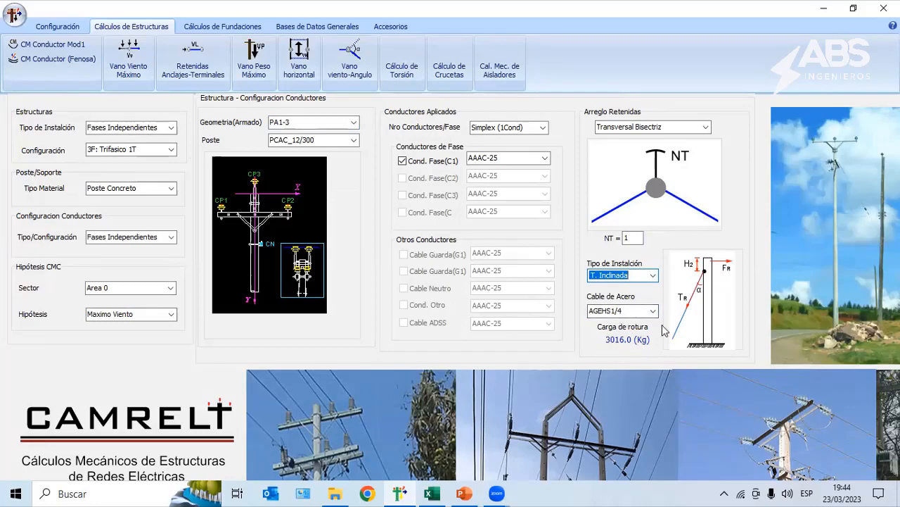
Step: Reopen the maximum wind span calculation and calculate the guyed PA1-3 with a topographic angle of 30
{"action": "left_click", "coordinate": [130, 57]}
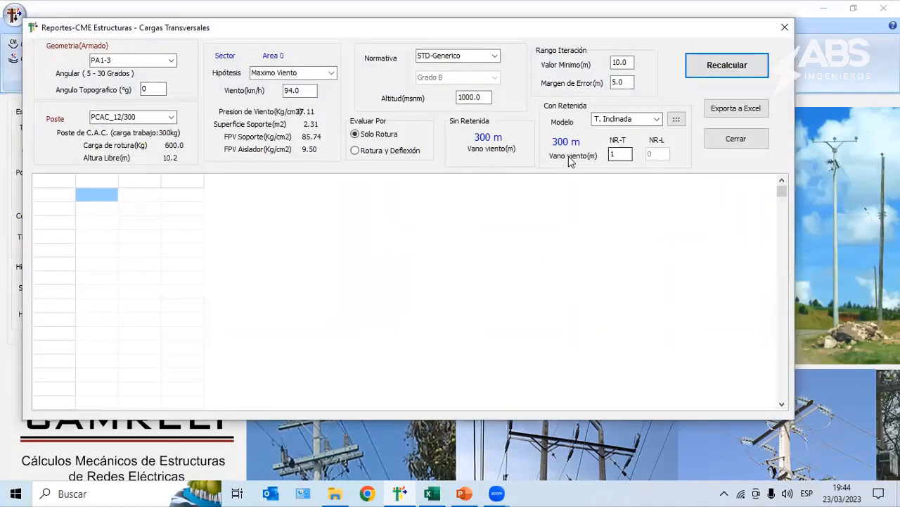
{"action": "double_click", "coordinate": [150, 89]}
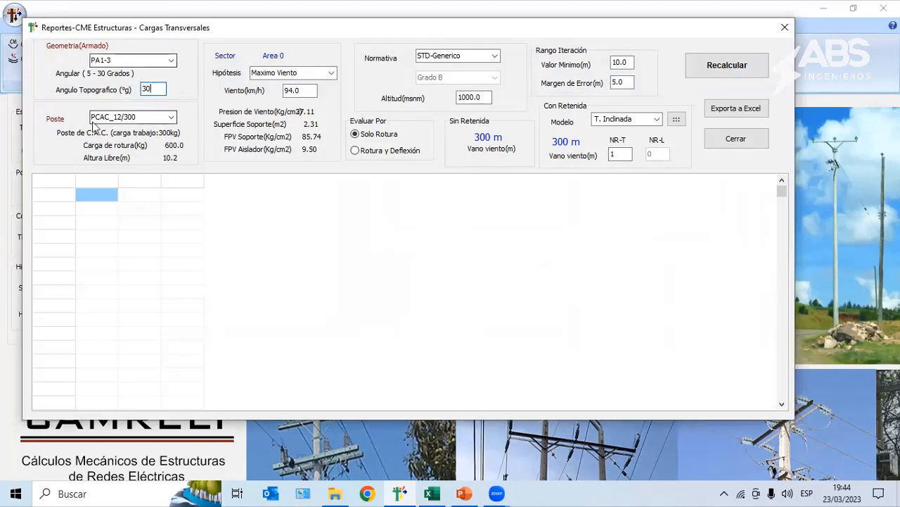
{"action": "left_click", "coordinate": [727, 66]}
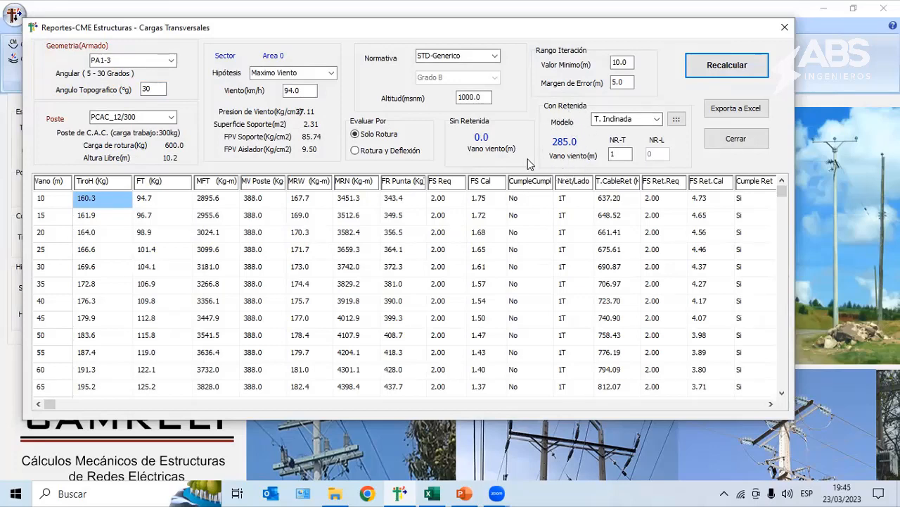
Step: Switch to the Limites workbook and enter 285 as the F.S wind span of PA1-3 at 30°
{"action": "left_click", "coordinate": [432, 493]}
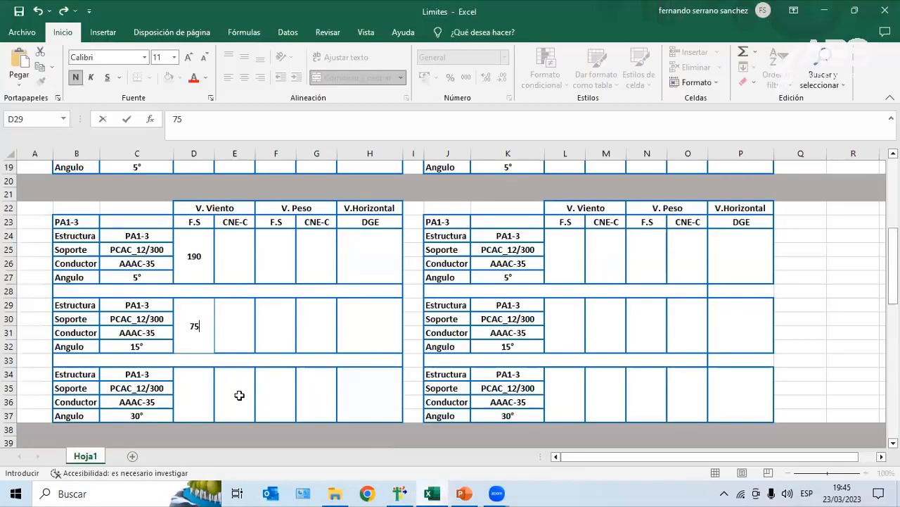
{"action": "scroll", "coordinate": [239, 396], "scroll_direction": "down", "scroll_amount": 1}
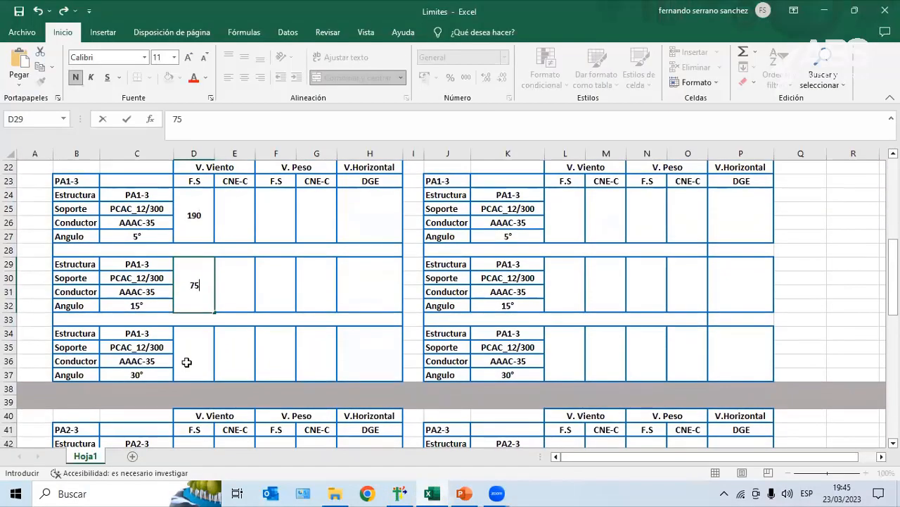
{"action": "left_click", "coordinate": [187, 362]}
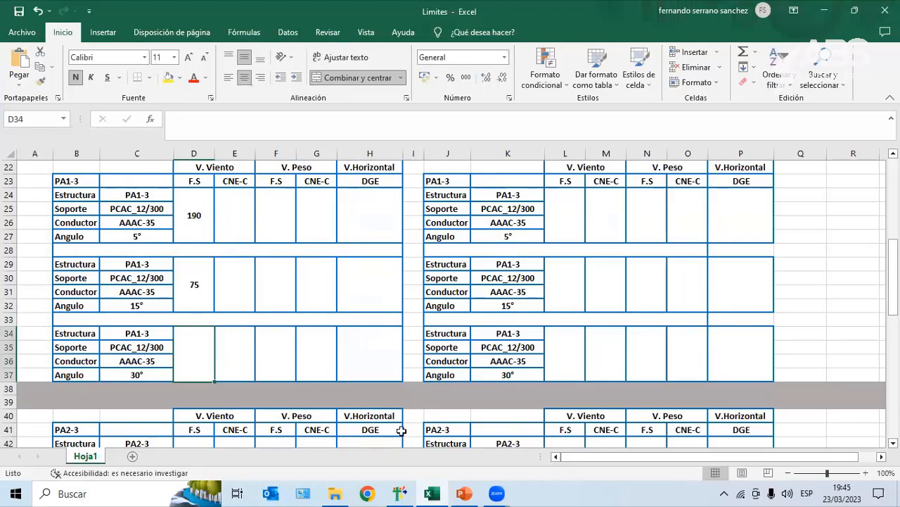
{"action": "left_click", "coordinate": [403, 491]}
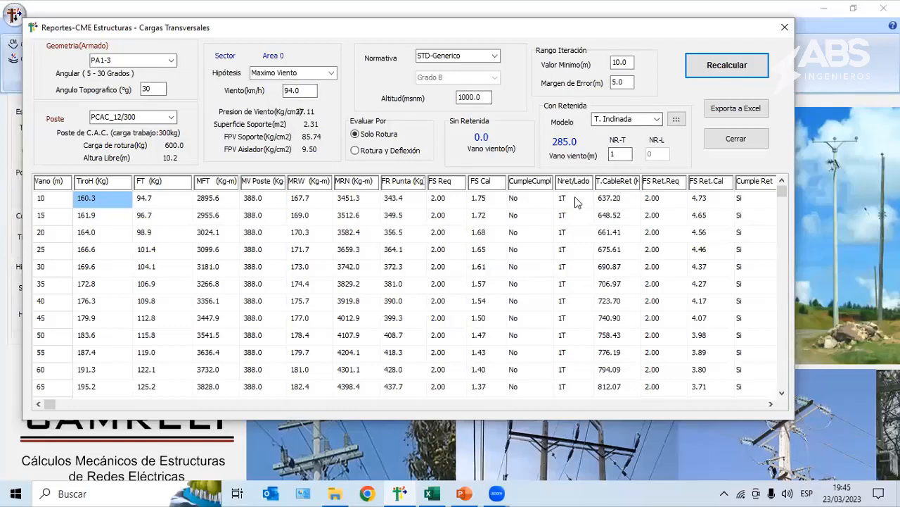
{"action": "left_click", "coordinate": [432, 493]}
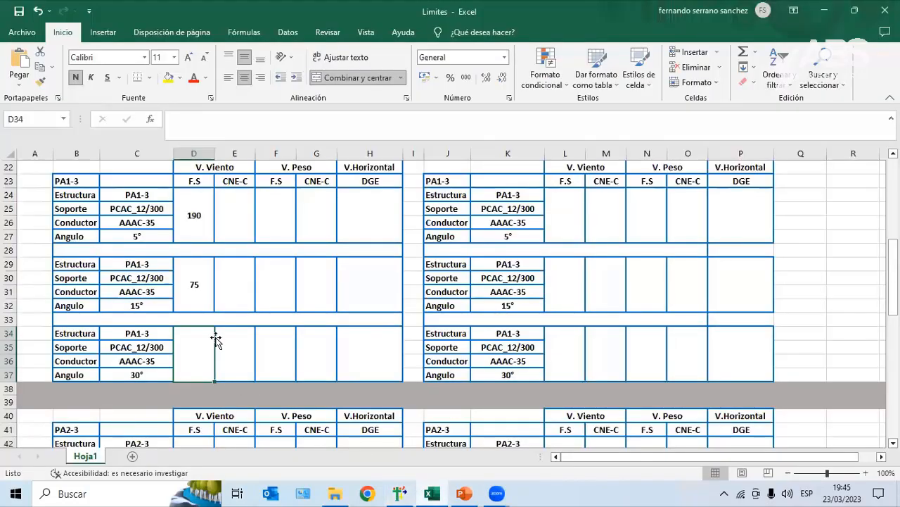
{"action": "type", "text": "28"}
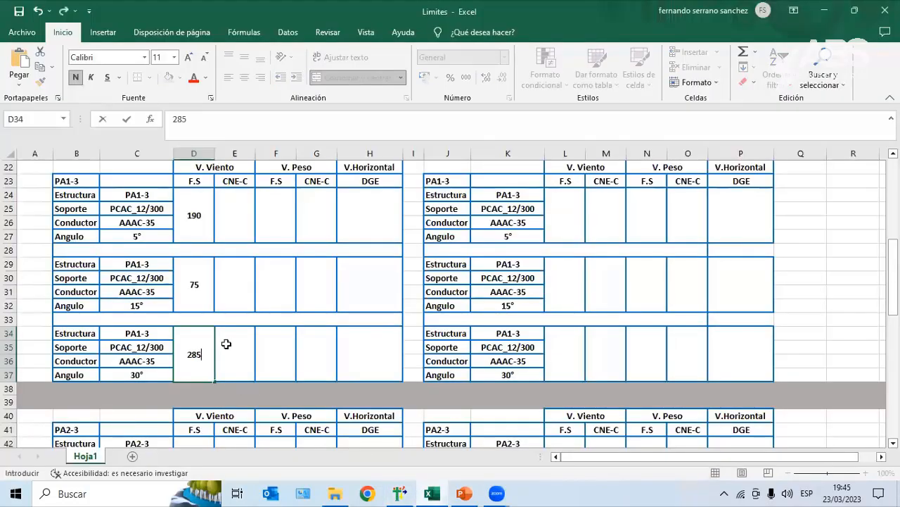
{"action": "type", "text": "5"}
Step: Recalculate the guyed PA1-3 in CAMRELT with a topographic angle of 15 and record 545 as its 15° F.S wind span in Excel
{"action": "left_click", "coordinate": [400, 493]}
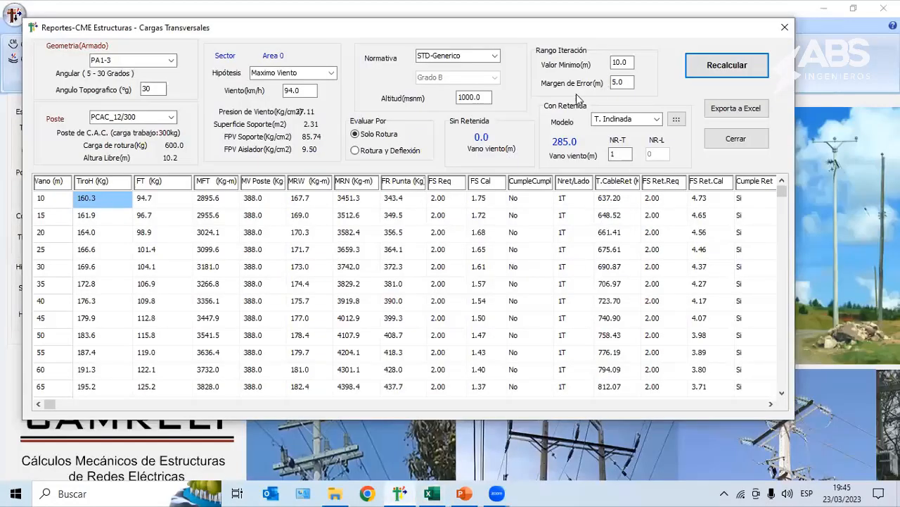
{"action": "double_click", "coordinate": [160, 88]}
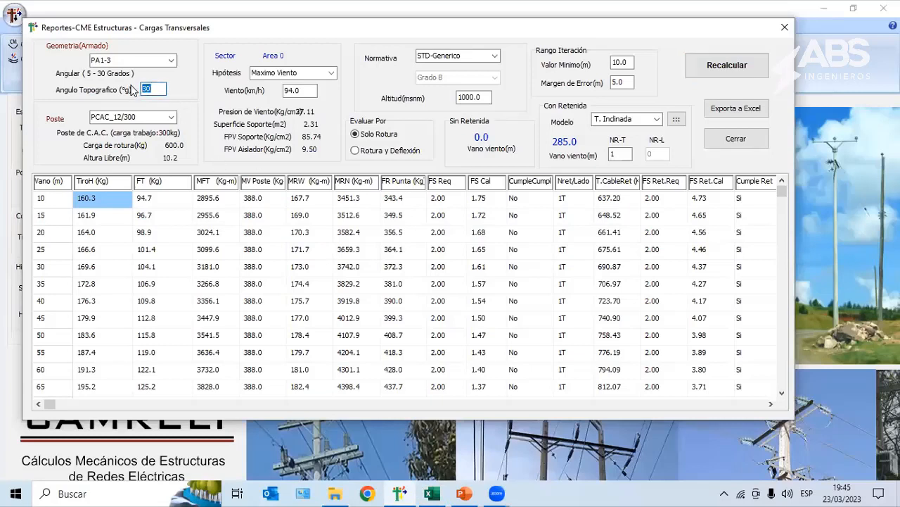
{"action": "type", "text": "15"}
{"action": "left_click", "coordinate": [725, 63]}
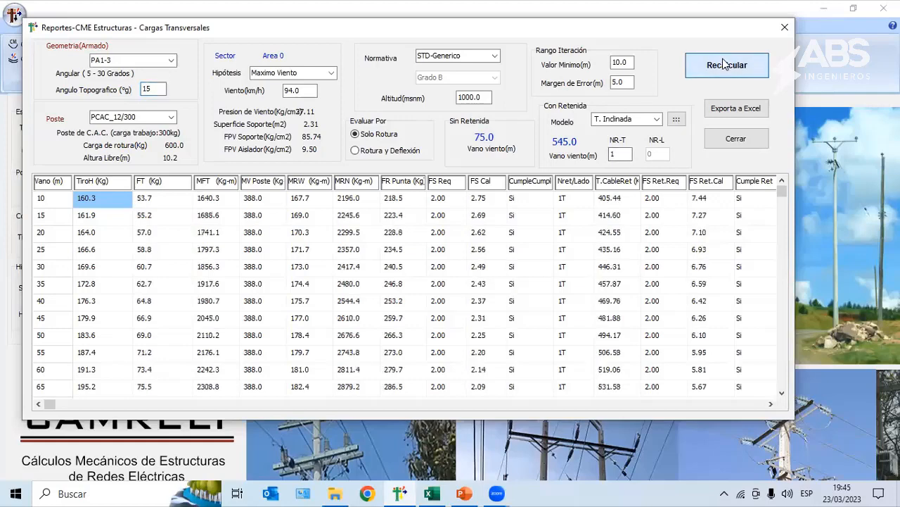
{"action": "left_click", "coordinate": [431, 493]}
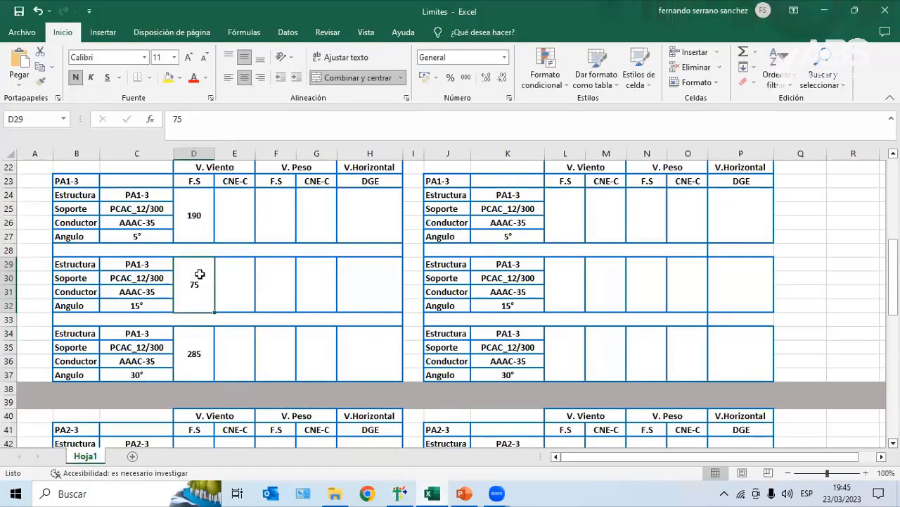
{"action": "type", "text": "545"}
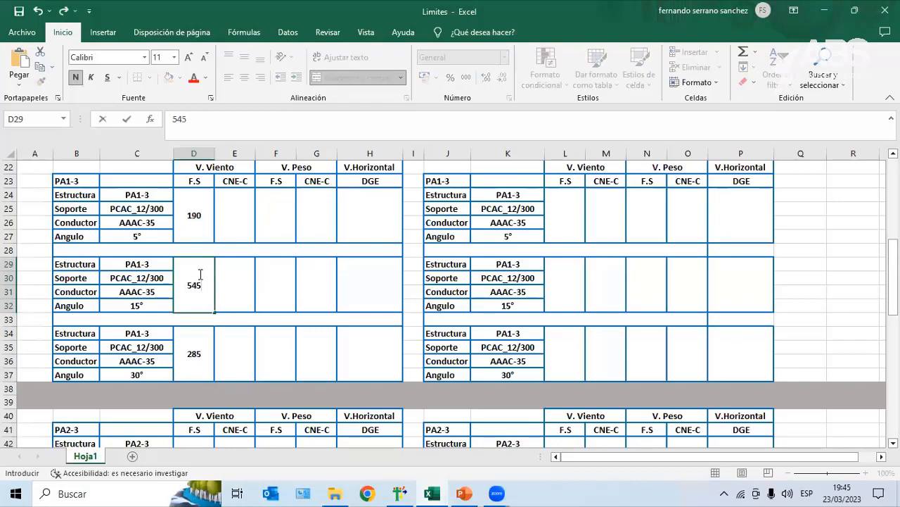
Step: Recalculate the guyed PA1-3 in CAMRELT with a topographic angle of 5 and record 825 as its 5° F.S wind span in Excel
{"action": "left_click", "coordinate": [399, 492]}
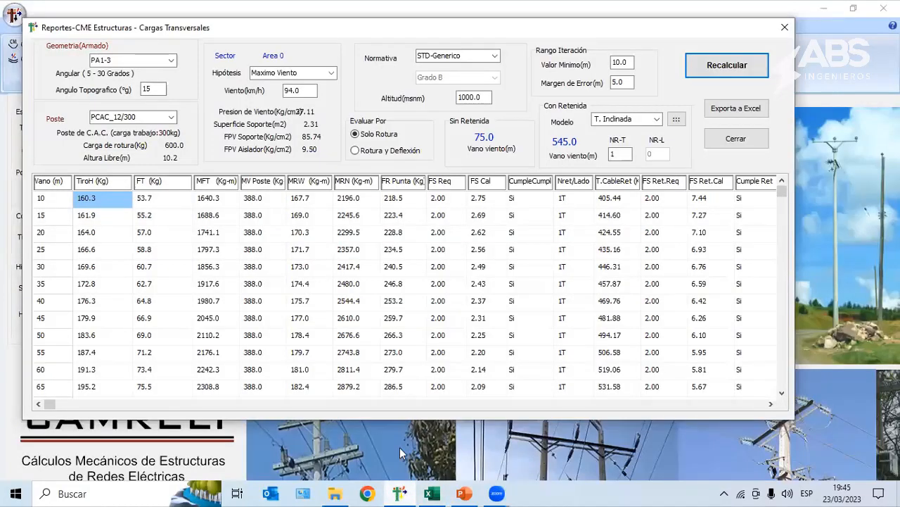
{"action": "left_click_drag", "start_coordinate": [159, 89], "coordinate": [132, 89]}
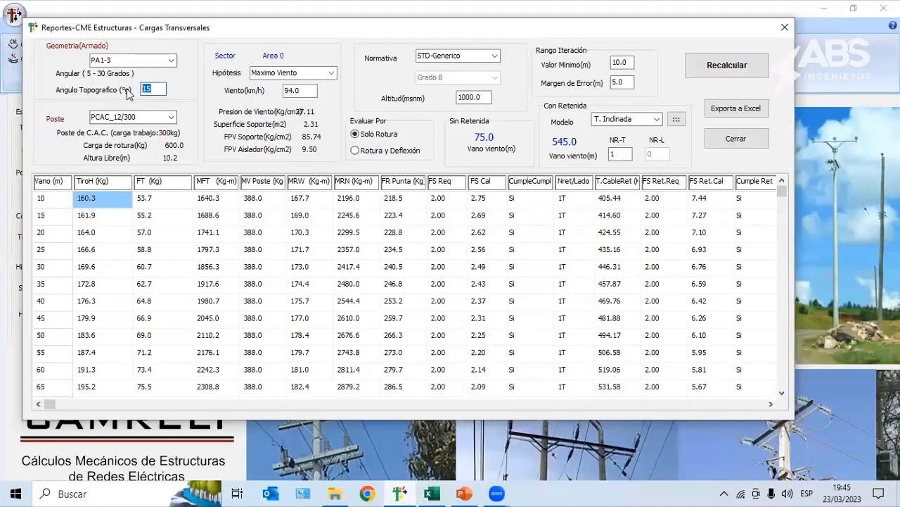
{"action": "type", "text": "5"}
{"action": "left_click", "coordinate": [728, 66]}
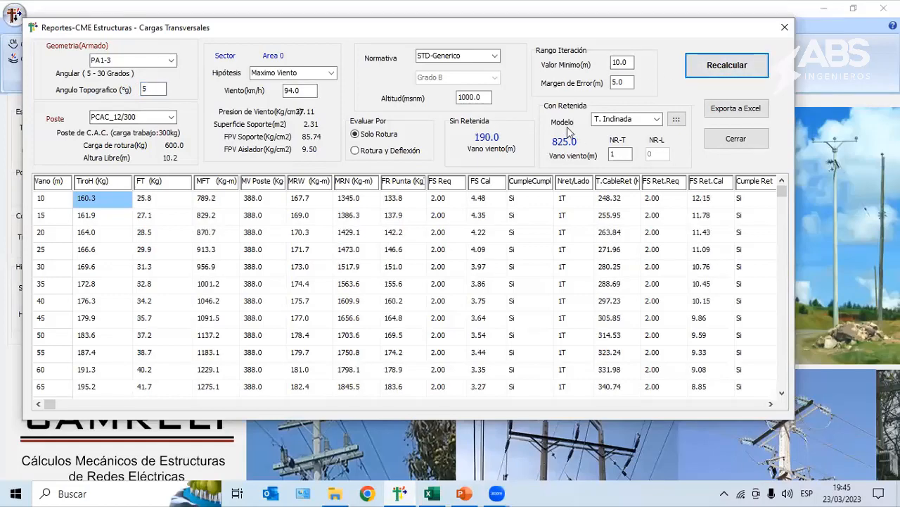
{"action": "left_click", "coordinate": [432, 493]}
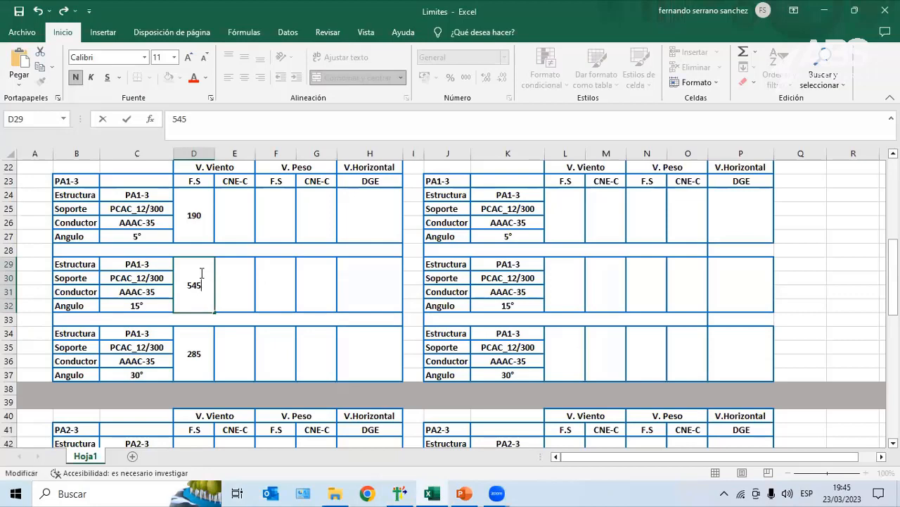
{"action": "left_click", "coordinate": [209, 211]}
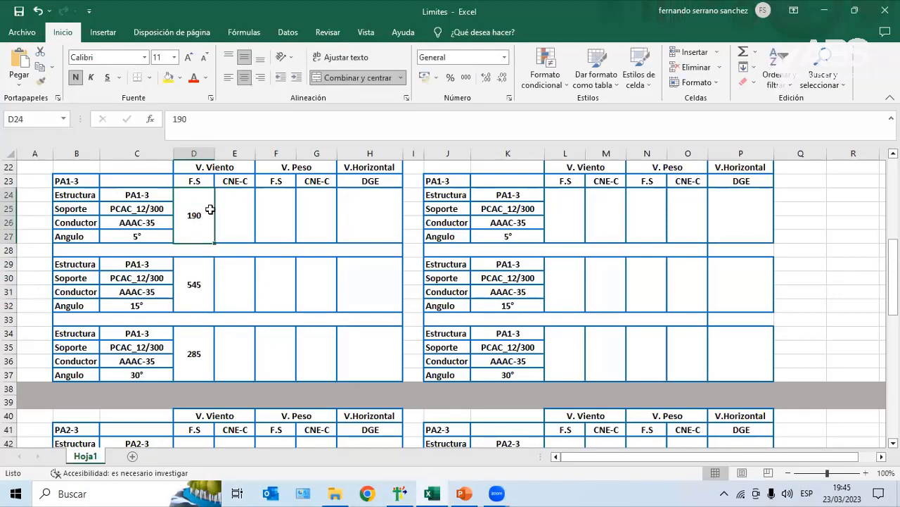
{"action": "type", "text": "825"}
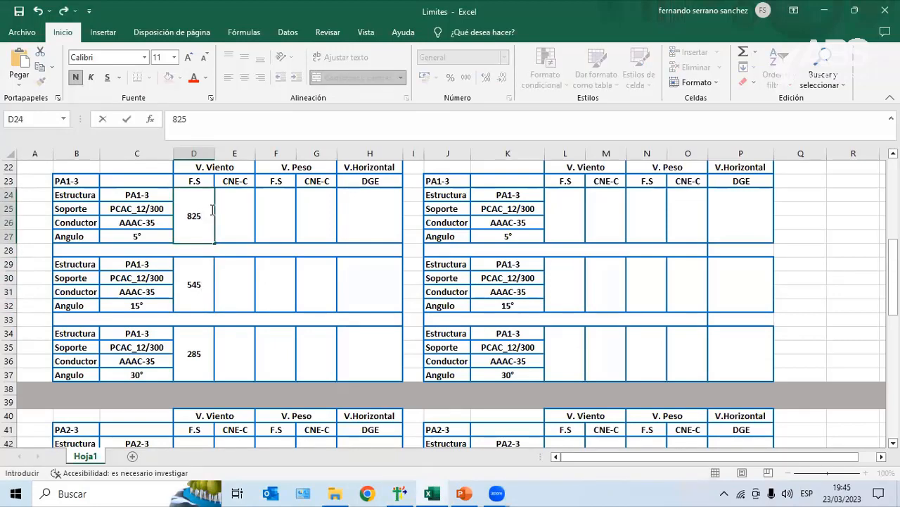
{"action": "left_click", "coordinate": [231, 208]}
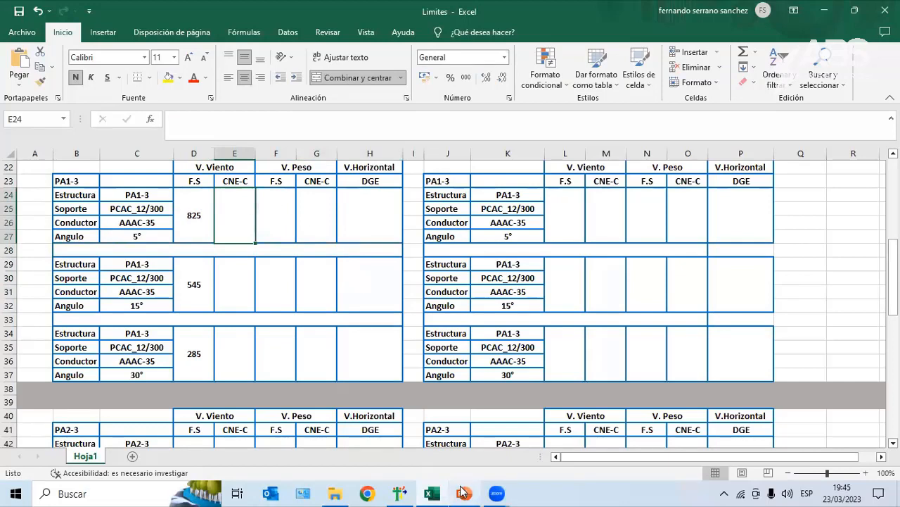
Step: Return to CAMRELT and recalculate the 5° wind span under the STD-CNES2011 standard with Grado C
{"action": "left_click", "coordinate": [401, 489]}
{"action": "left_click", "coordinate": [494, 59]}
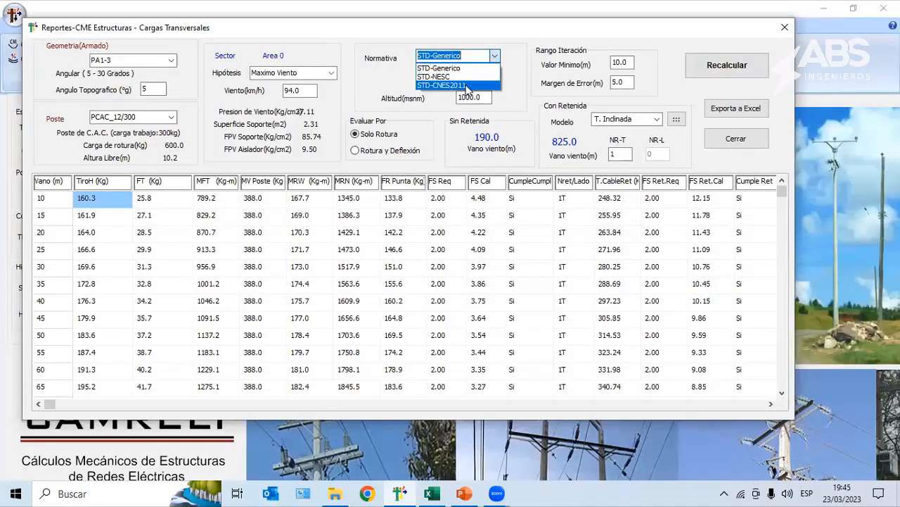
{"action": "left_click", "coordinate": [467, 85]}
{"action": "left_click", "coordinate": [464, 78]}
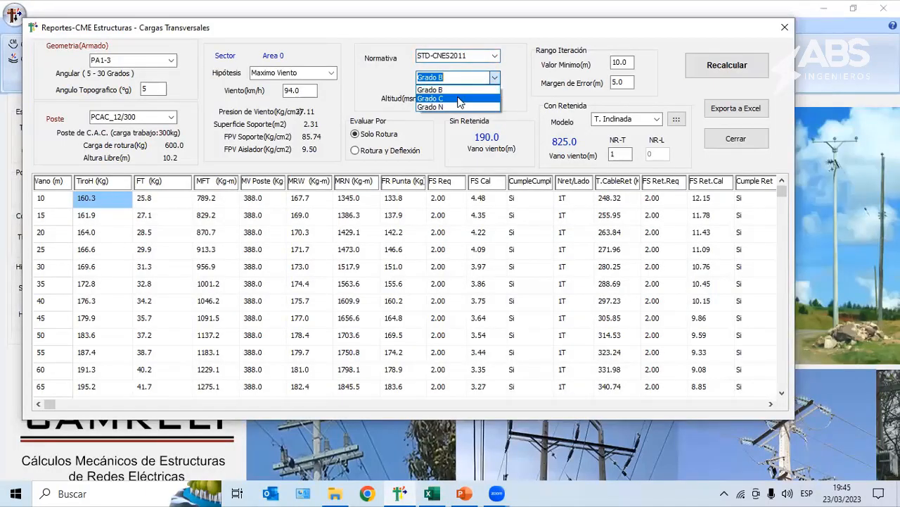
{"action": "left_click", "coordinate": [451, 103]}
{"action": "left_click", "coordinate": [738, 57]}
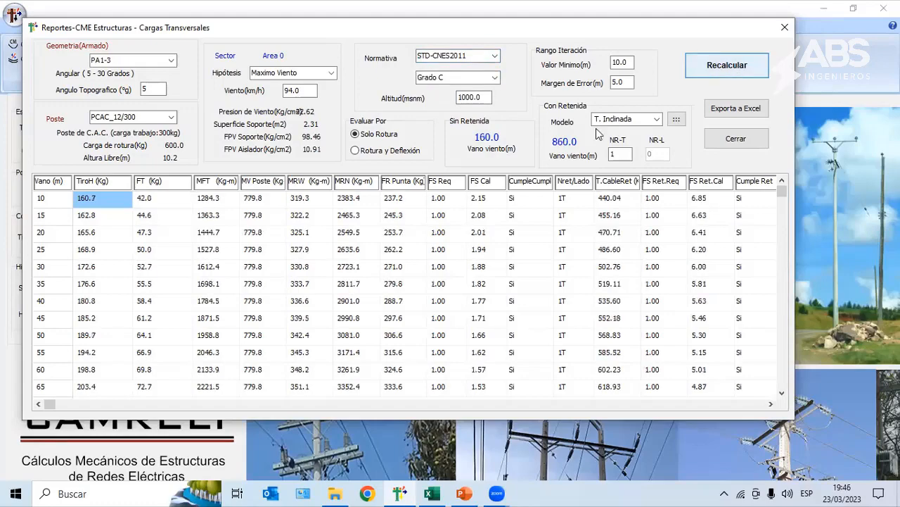
Step: Enter 860 in the Limites workbook as the CNE-C wind span of PA1-3 at 5°
{"action": "left_click", "coordinate": [432, 493]}
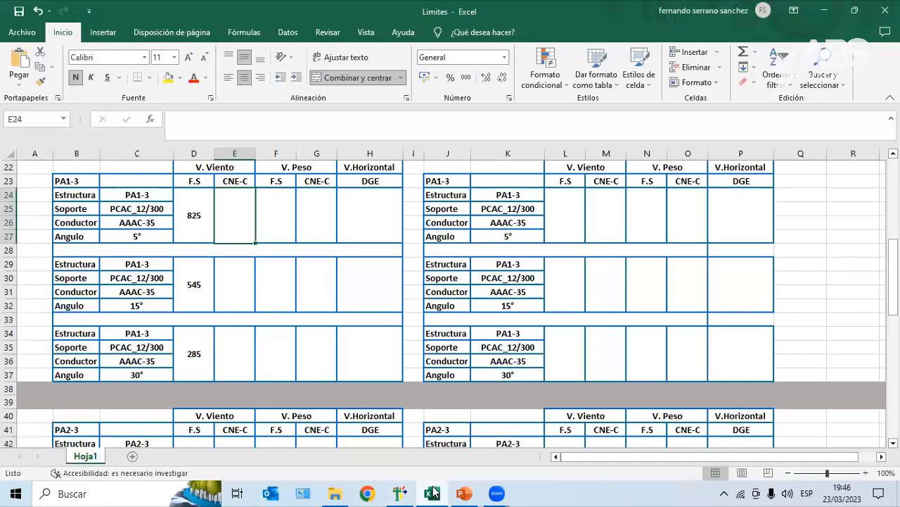
{"action": "left_click", "coordinate": [433, 493]}
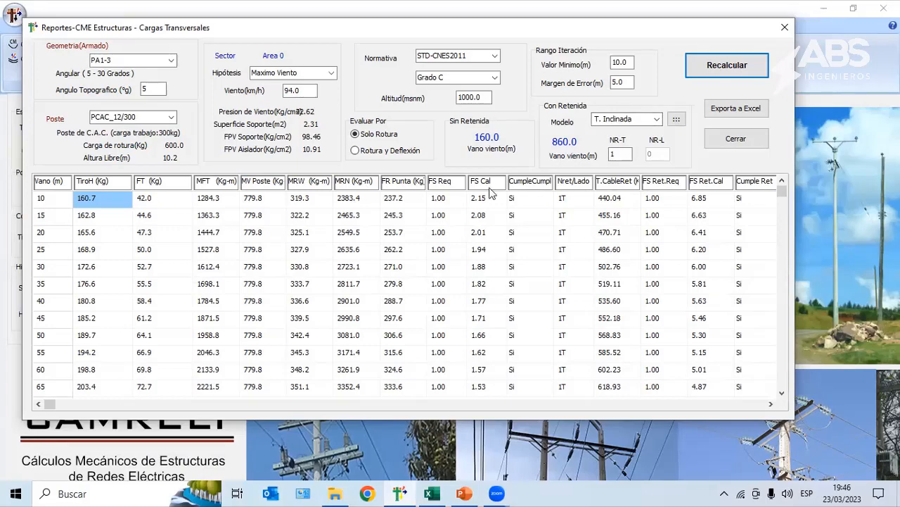
{"action": "left_click", "coordinate": [432, 493]}
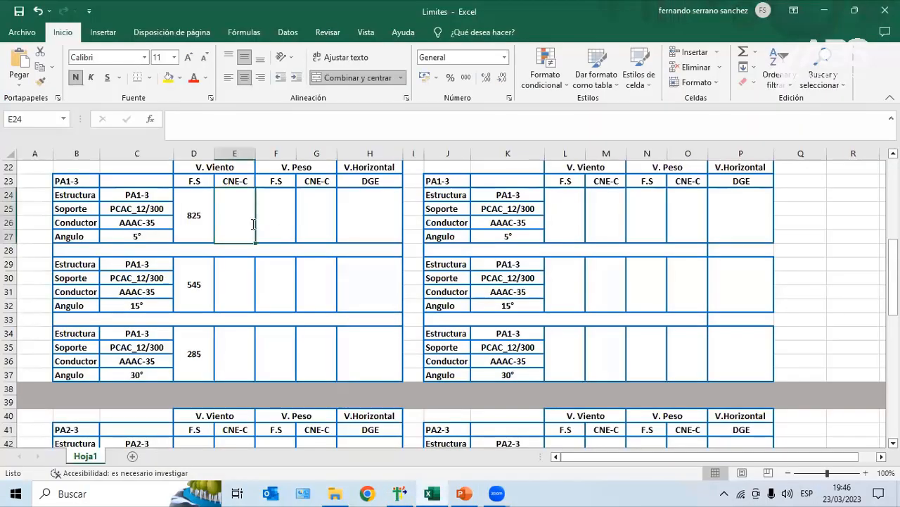
{"action": "type", "text": "860"}
{"action": "key", "text": "Return"}
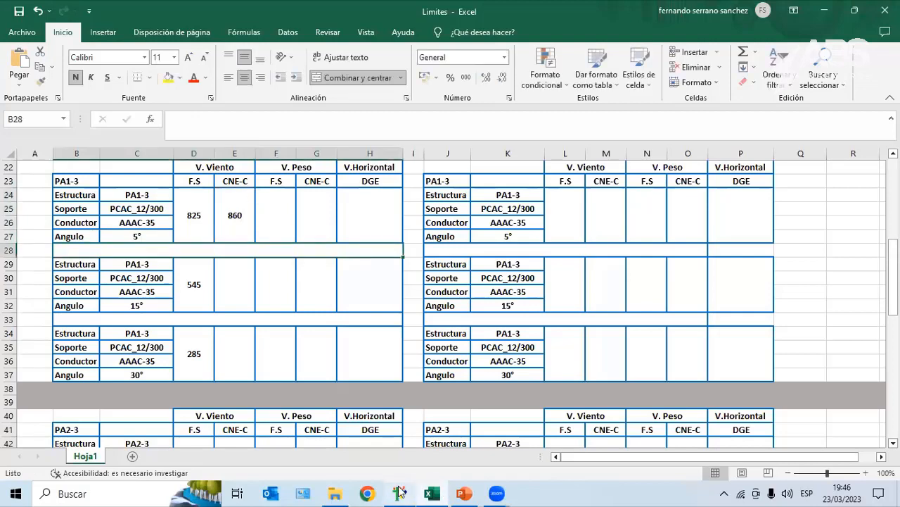
Step: Recalculate the Grado C wind span in CAMRELT for a topographic angle of 15 and record 650 as PA1-3's 15° CNE-C value in Excel
{"action": "left_click", "coordinate": [399, 493]}
{"action": "double_click", "coordinate": [154, 90]}
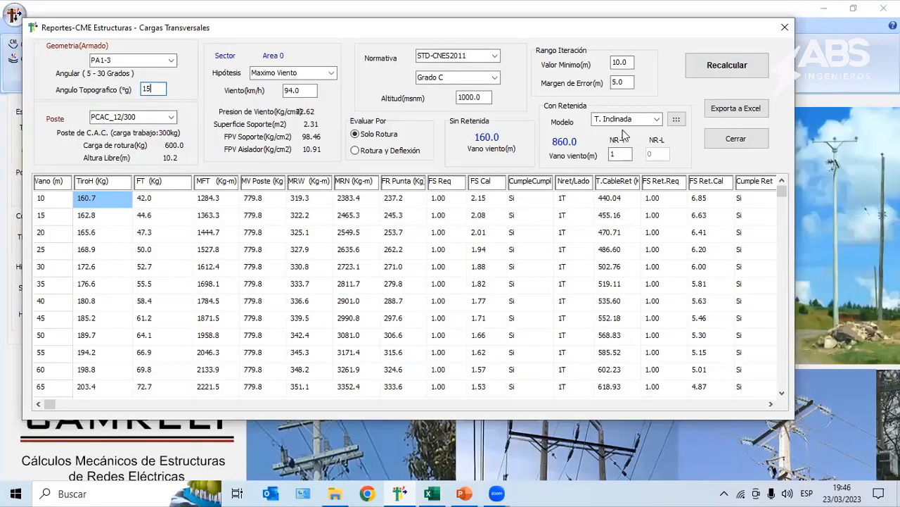
{"action": "type", "text": "15"}
{"action": "key", "text": "Return"}
{"action": "left_click", "coordinate": [432, 493]}
{"action": "left_click", "coordinate": [235, 295]}
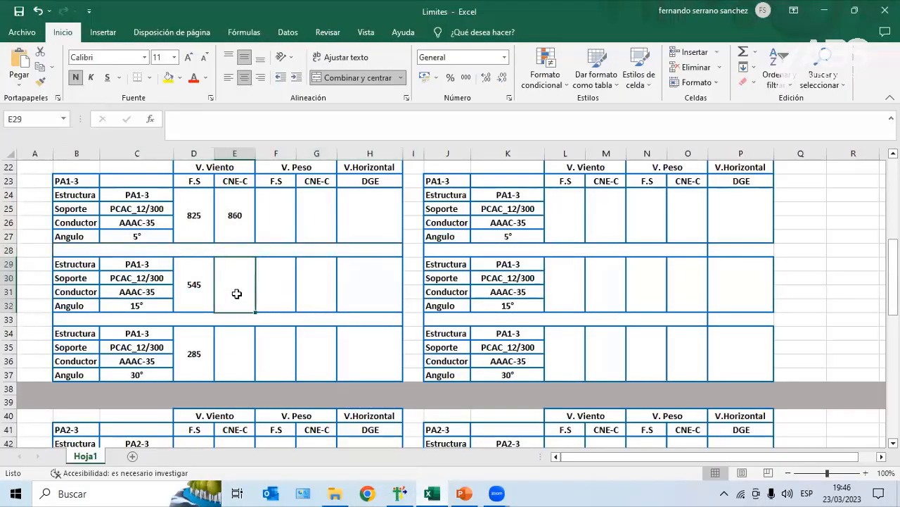
{"action": "type", "text": "650"}
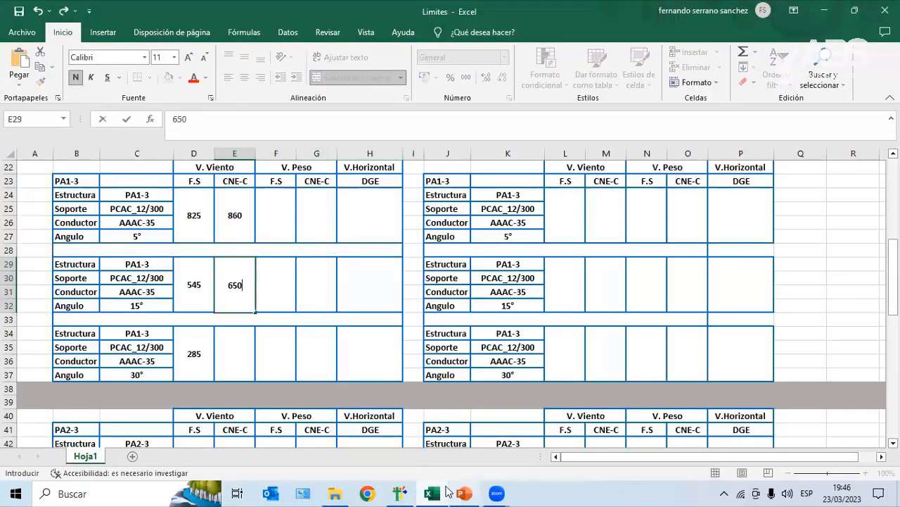
Step: Return to CAMRELT and recalculate the Grado C wind span of the guyed PA1-3 with a topographic angle of 30
{"action": "left_click", "coordinate": [434, 492]}
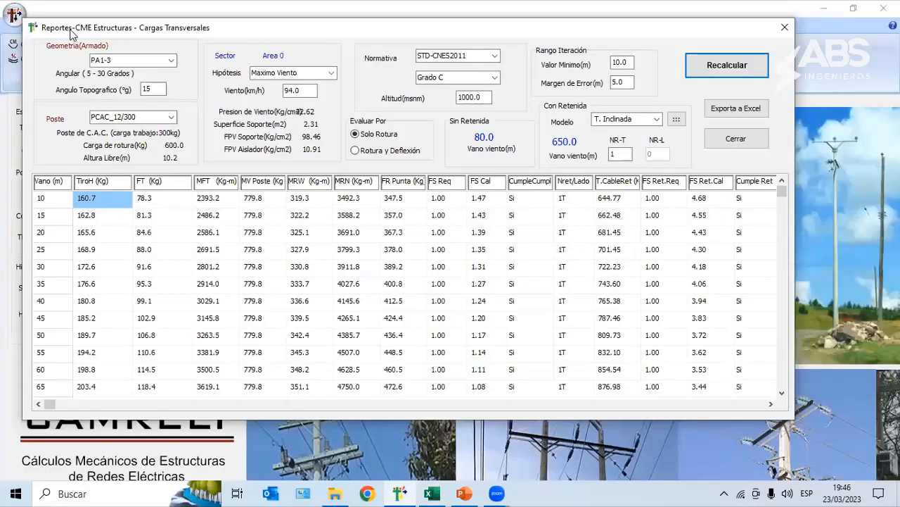
{"action": "double_click", "coordinate": [159, 89]}
{"action": "type", "text": "30"}
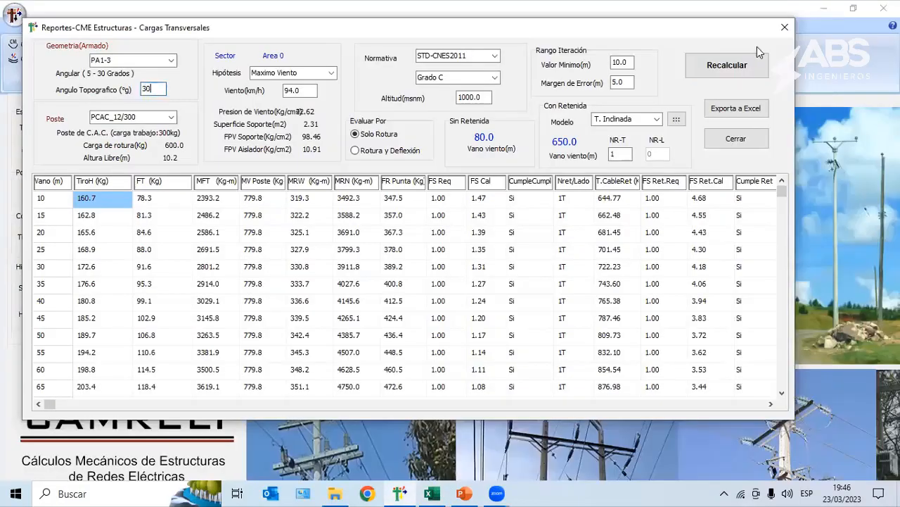
{"action": "left_click", "coordinate": [740, 63]}
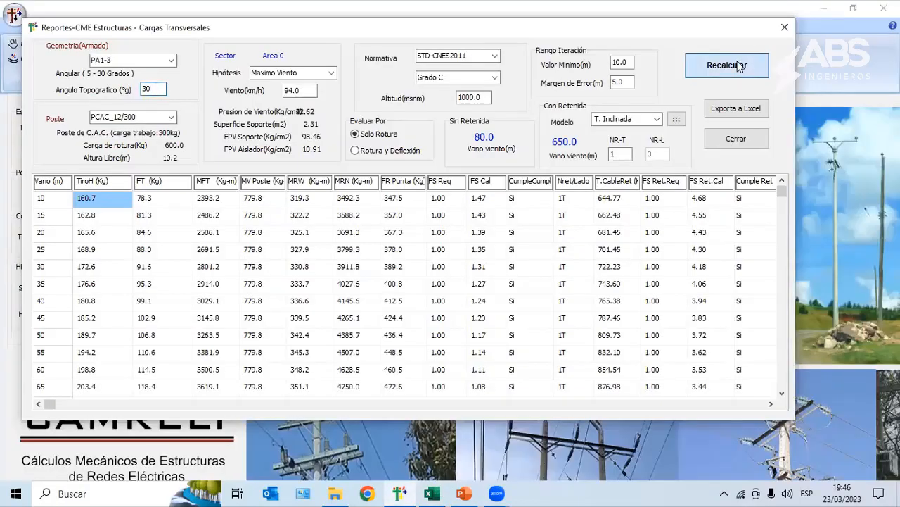
Step: Enter 420 in the Limites workbook as PA1-3's CNE-C wind span at 30° and switch back to CAMRELT
{"action": "left_click", "coordinate": [439, 491]}
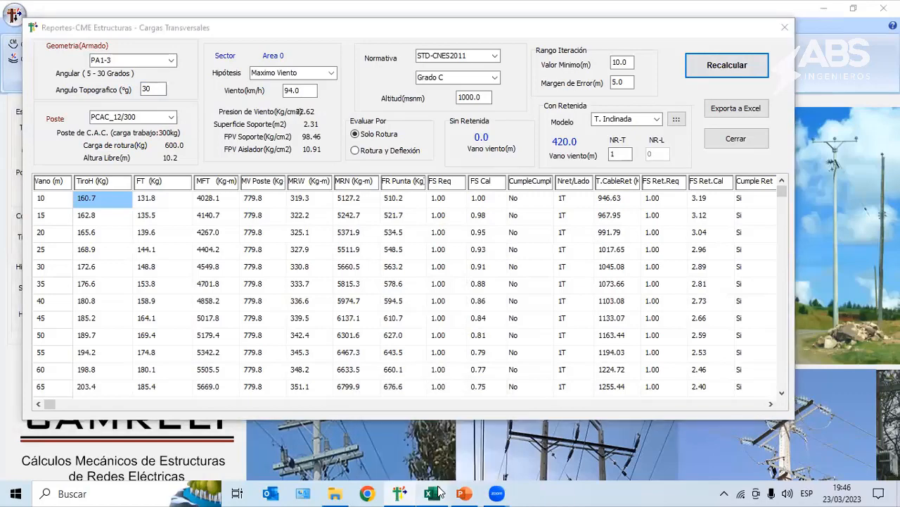
{"action": "left_click", "coordinate": [246, 355]}
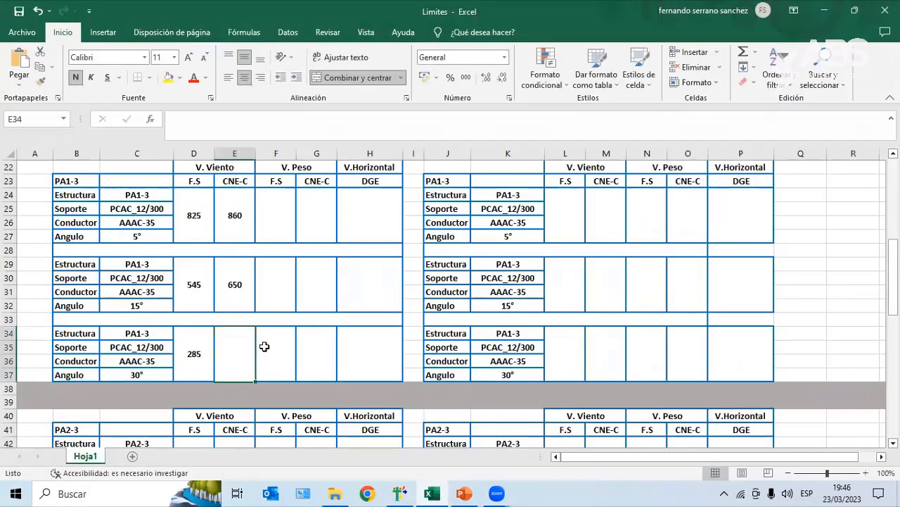
{"action": "type", "text": "420"}
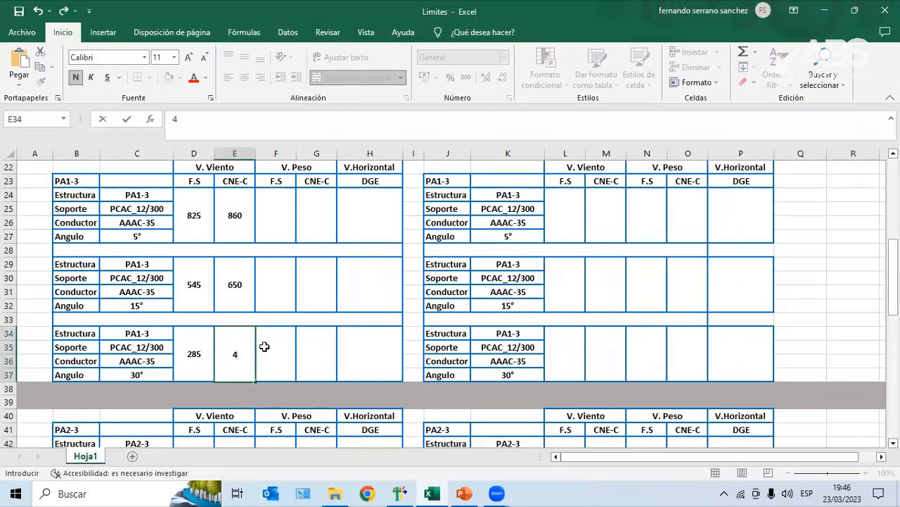
{"action": "left_click", "coordinate": [398, 493]}
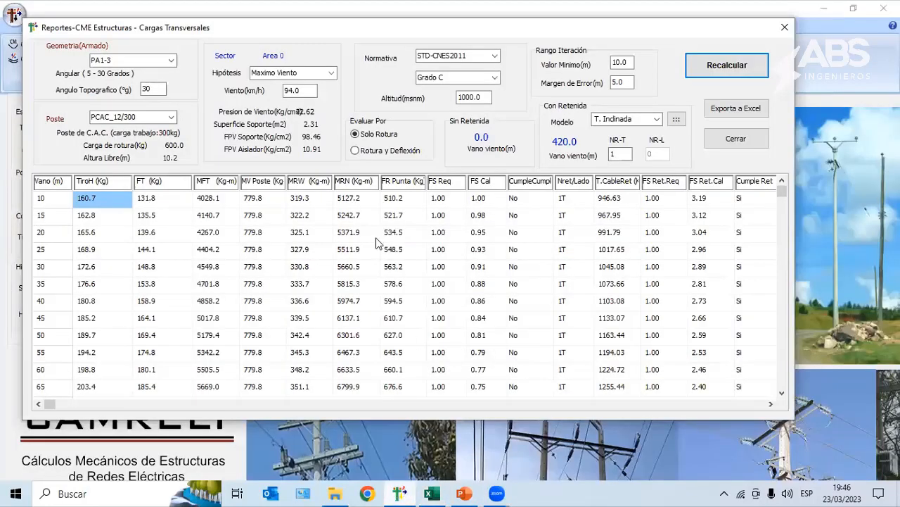
Step: Close the wind span report and calculate PA1-3's weight span limit with the STD-Generico load calculation and one transverse guy
{"action": "left_click", "coordinate": [785, 27]}
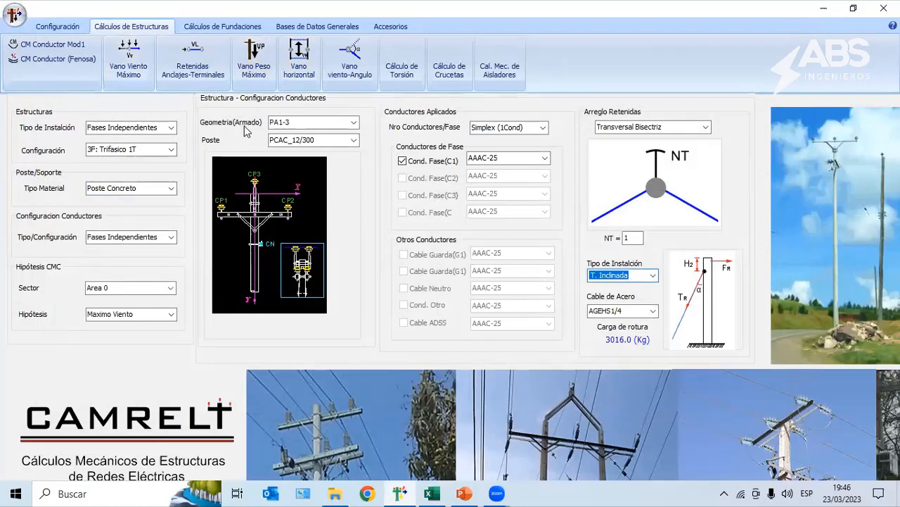
{"action": "left_click", "coordinate": [257, 63]}
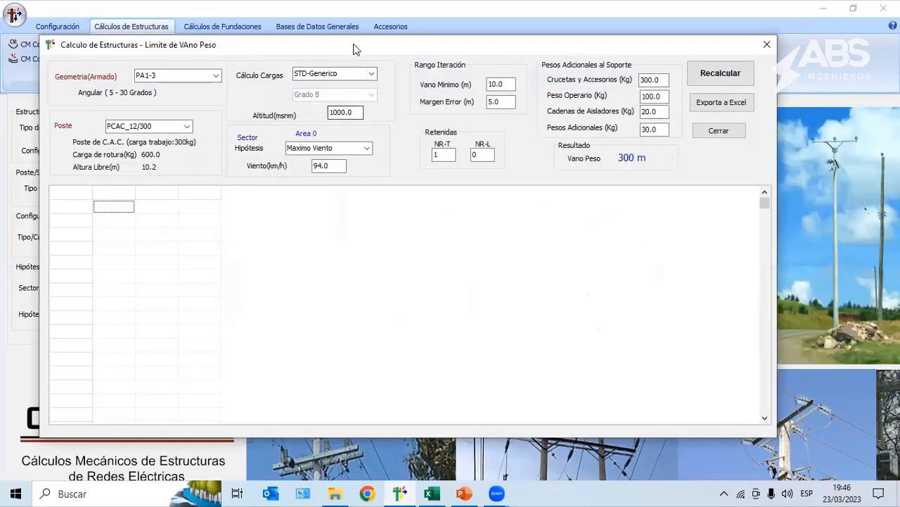
{"action": "left_click_drag", "start_coordinate": [354, 48], "coordinate": [382, 69]}
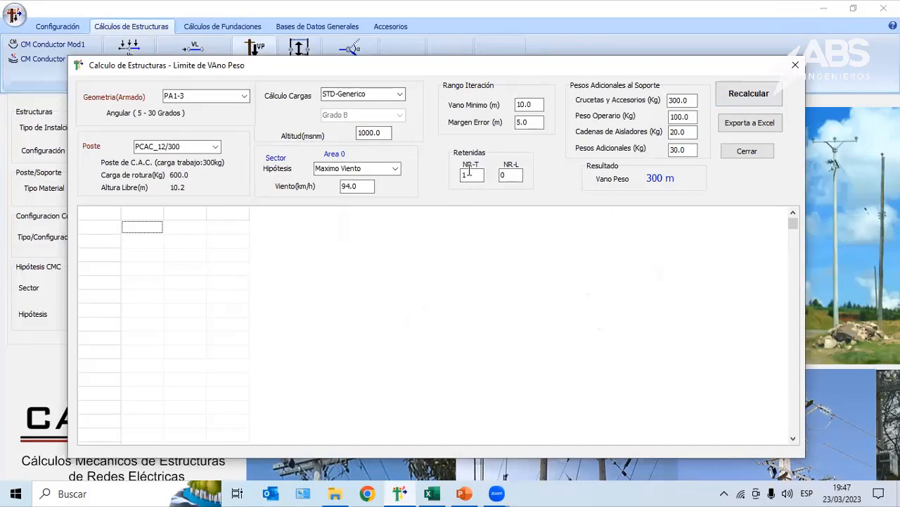
{"action": "left_click", "coordinate": [759, 99]}
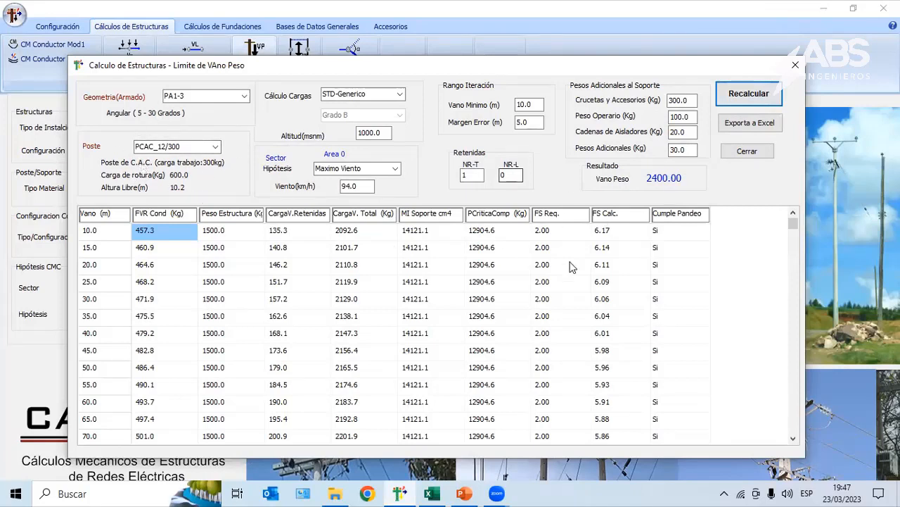
Step: Recalculate PA1-3's weight span under STD-CNES2011, first with Grado C and again with Grado B
{"action": "left_click", "coordinate": [398, 100]}
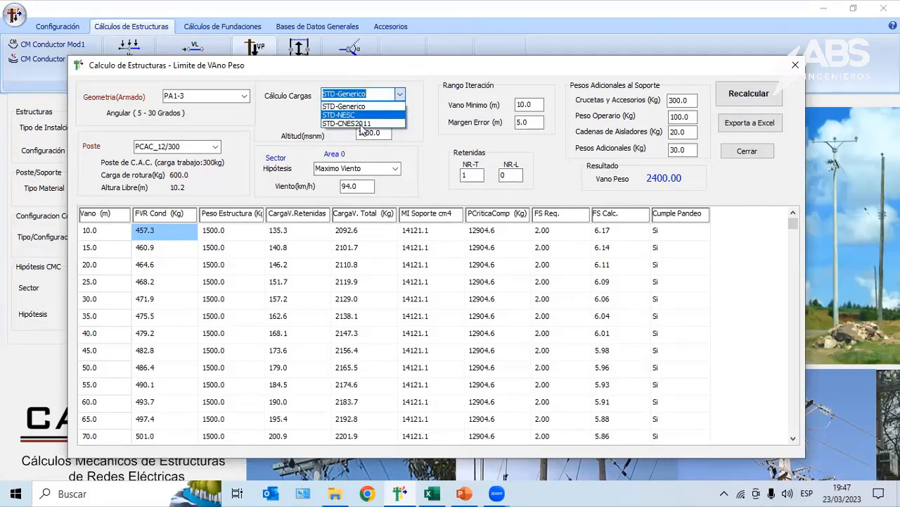
{"action": "left_click", "coordinate": [347, 123]}
{"action": "left_click", "coordinate": [399, 114]}
{"action": "left_click", "coordinate": [344, 144]}
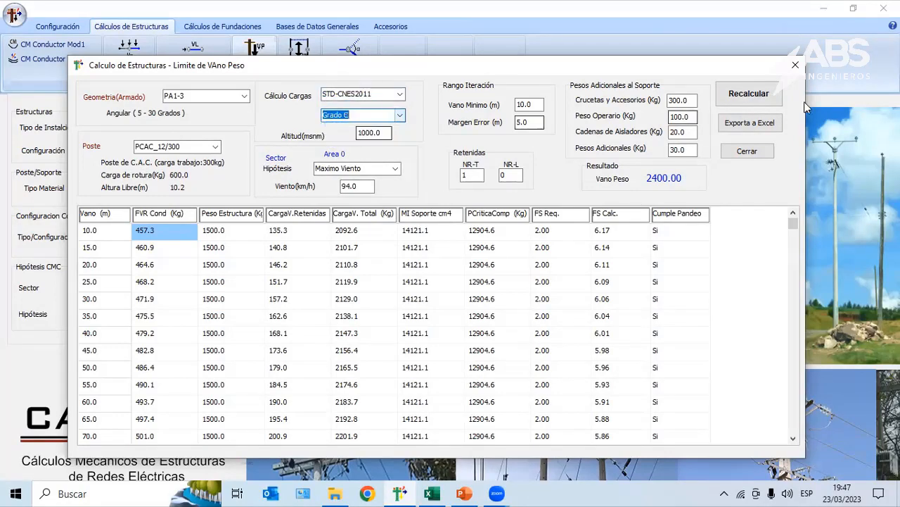
{"action": "left_click", "coordinate": [742, 92]}
{"action": "left_click", "coordinate": [383, 115]}
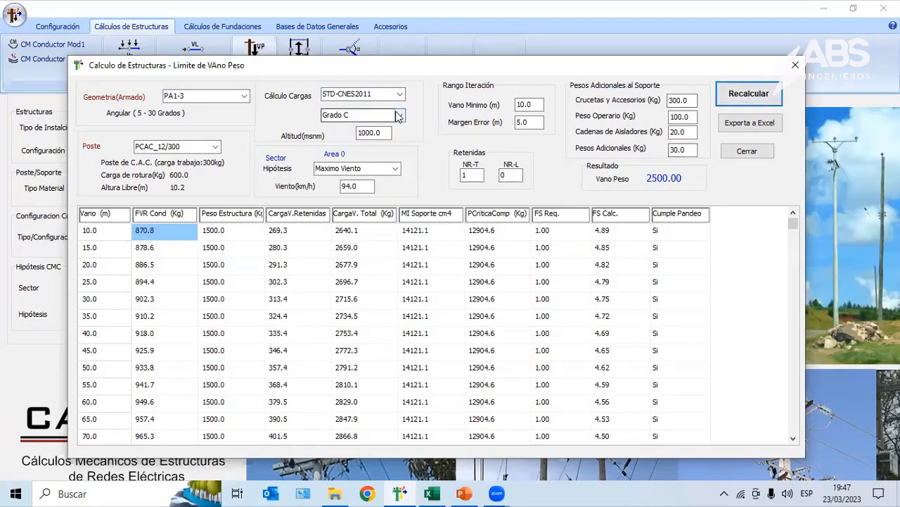
{"action": "left_click", "coordinate": [384, 130]}
{"action": "left_click", "coordinate": [750, 99]}
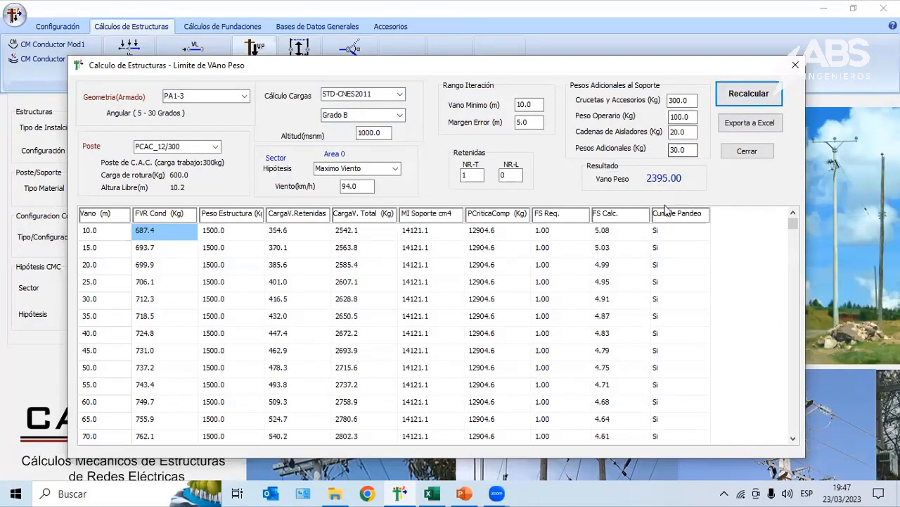
Step: Switch to the Limites workbook and enter =1.5*D24 as PA1-3's F.S weight span at 5°
{"action": "left_click", "coordinate": [431, 493]}
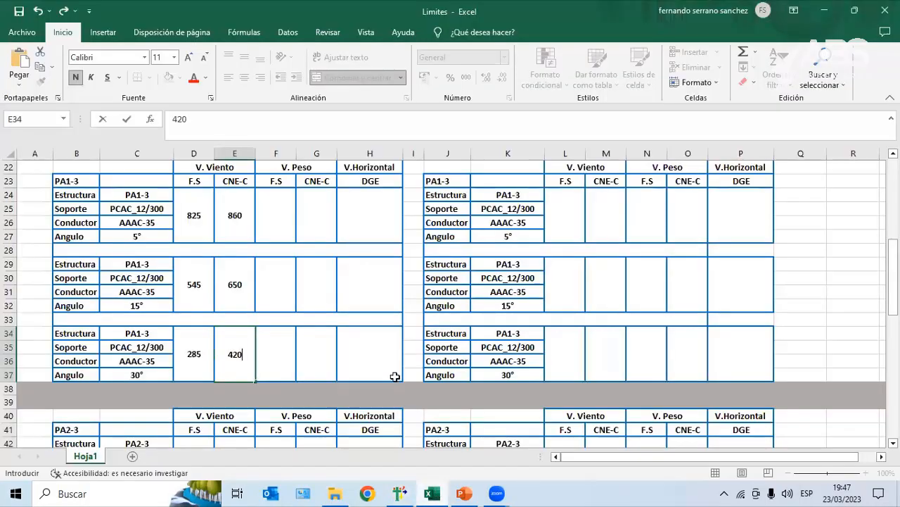
{"action": "left_click", "coordinate": [278, 223]}
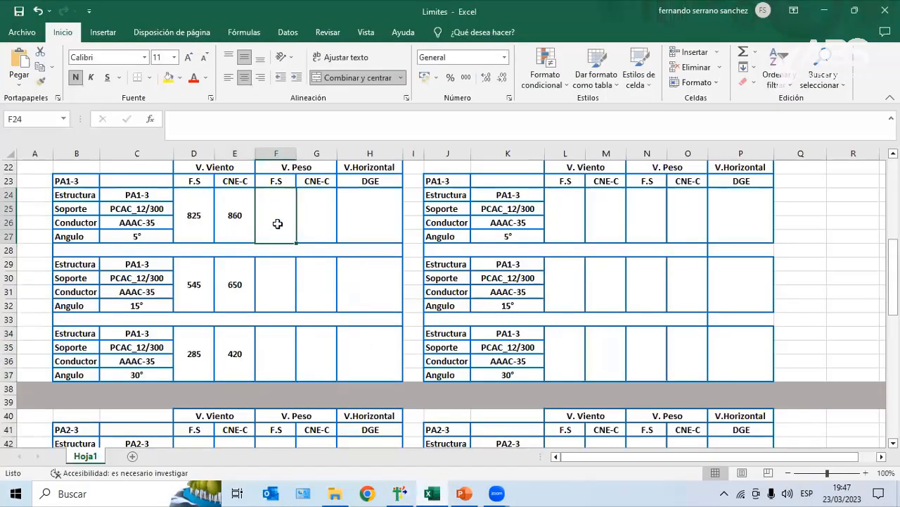
{"action": "type", "text": "=1.5"}
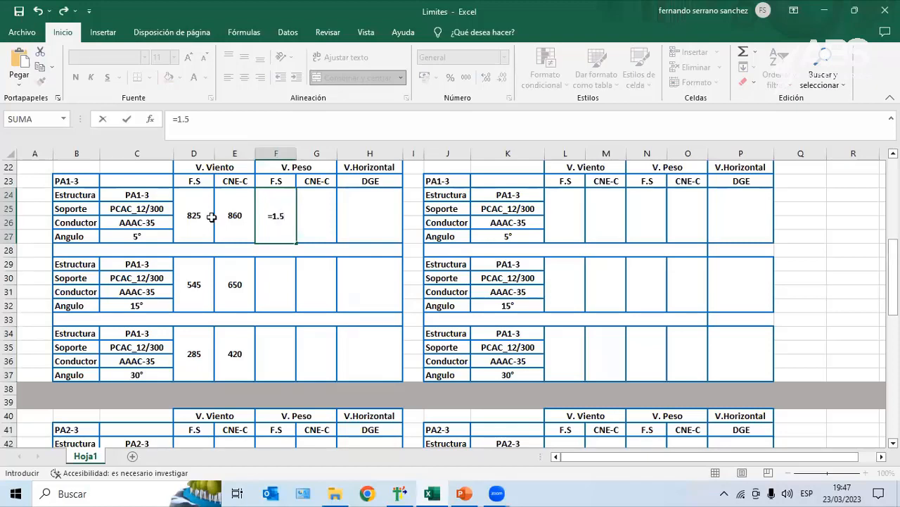
{"action": "left_click", "coordinate": [197, 216]}
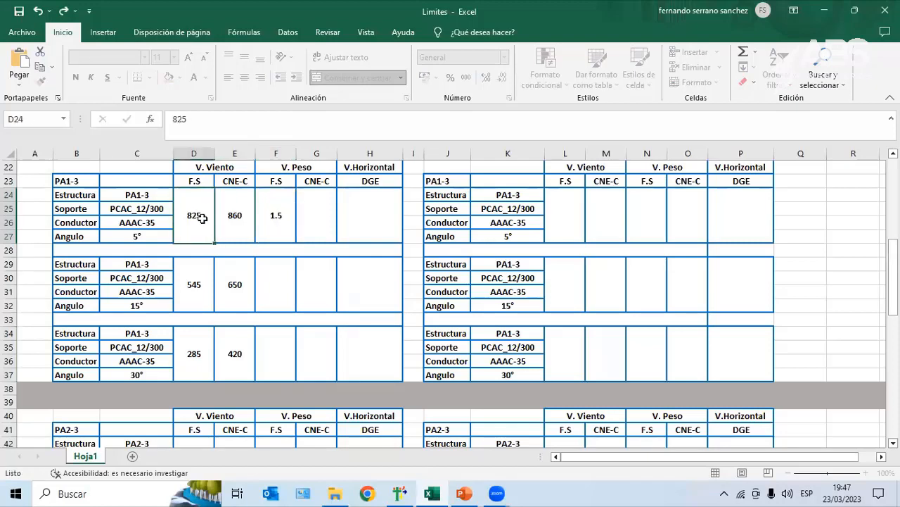
{"action": "left_click", "coordinate": [279, 211]}
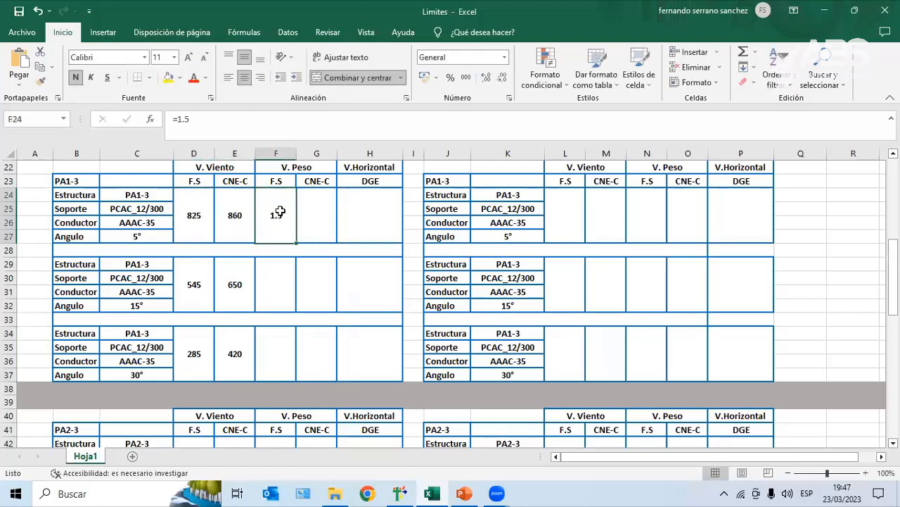
{"action": "left_click", "coordinate": [219, 123]}
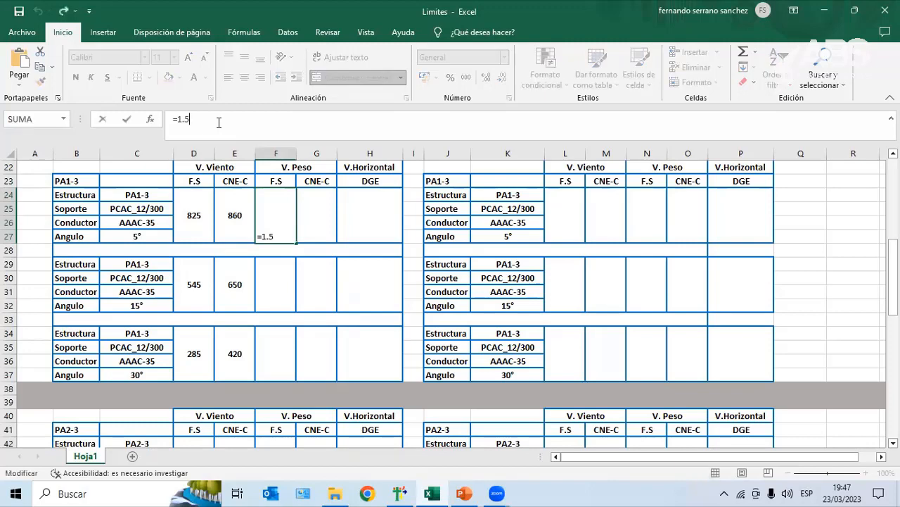
{"action": "type", "text": "*"}
{"action": "left_click", "coordinate": [195, 223]}
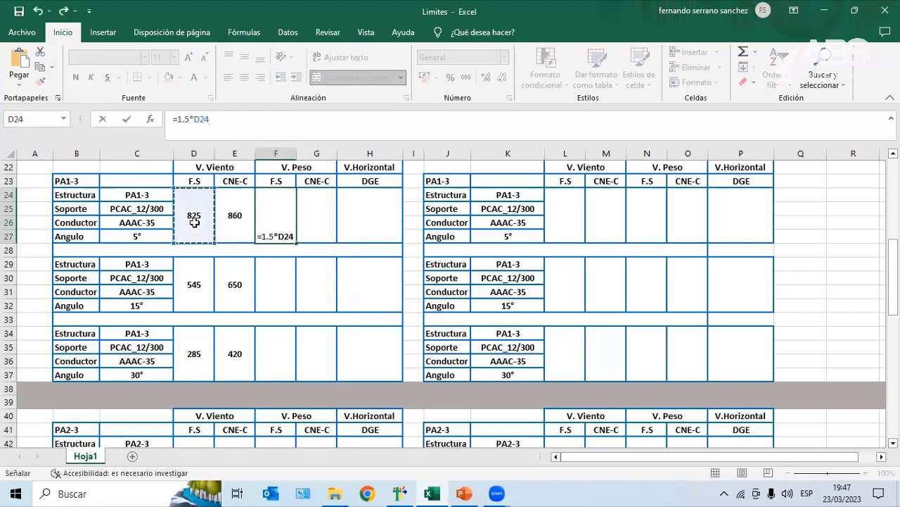
{"action": "key", "text": "Return"}
{"action": "left_click", "coordinate": [285, 227]}
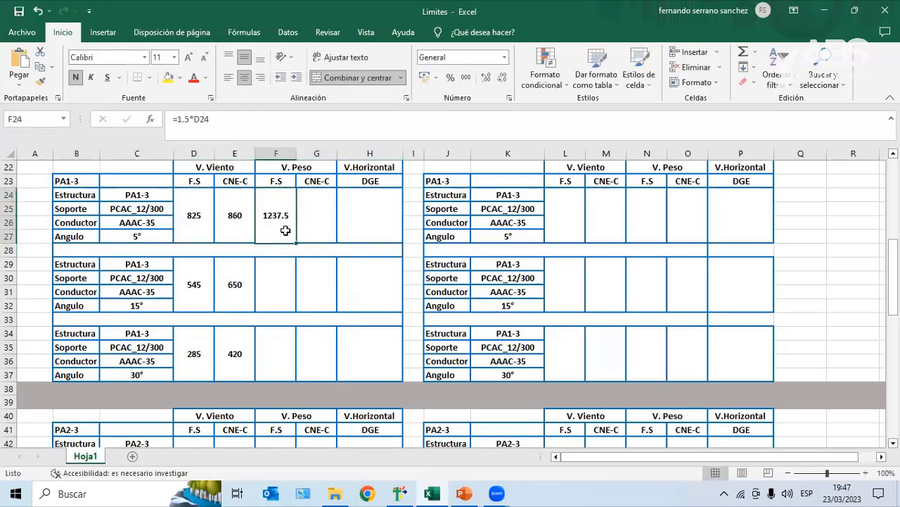
Step: Return to CAMRELT and calculate PA1-3's horizontal span by phase separation under Normativa REA/DGE
{"action": "left_click", "coordinate": [359, 222]}
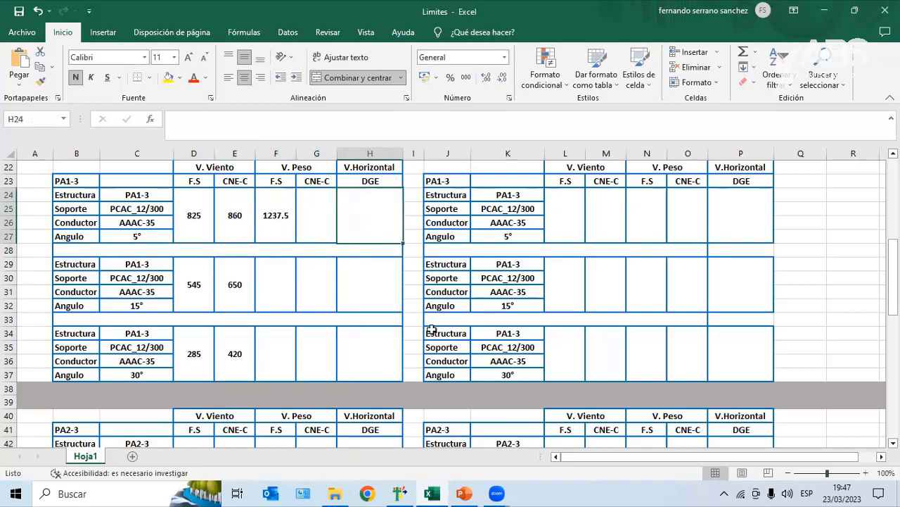
{"action": "left_click", "coordinate": [400, 493]}
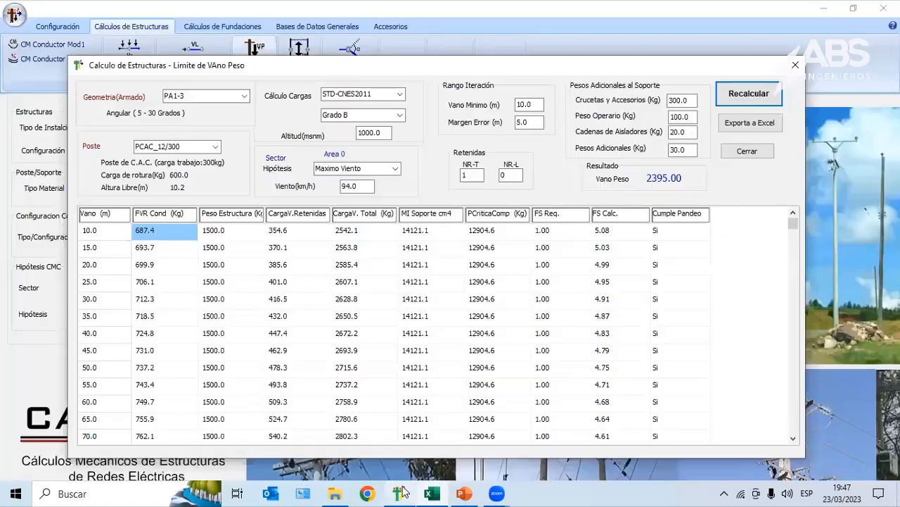
{"action": "left_click", "coordinate": [797, 65]}
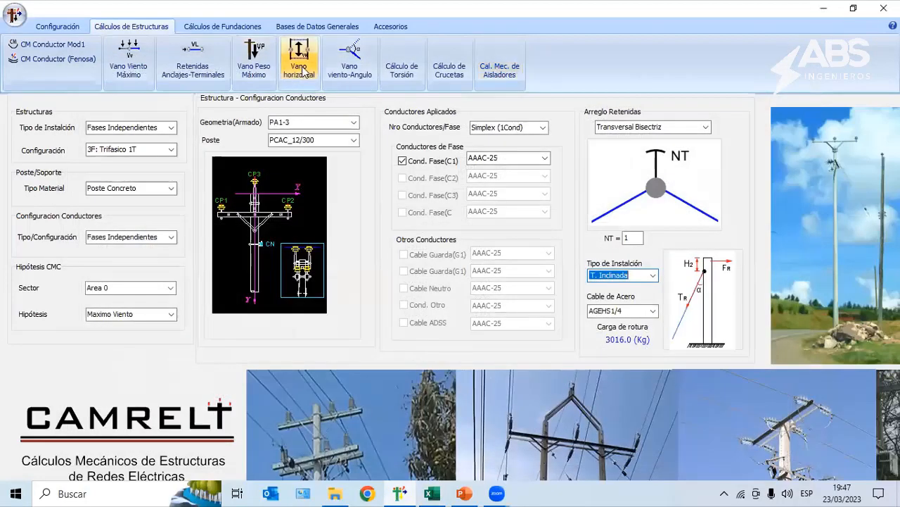
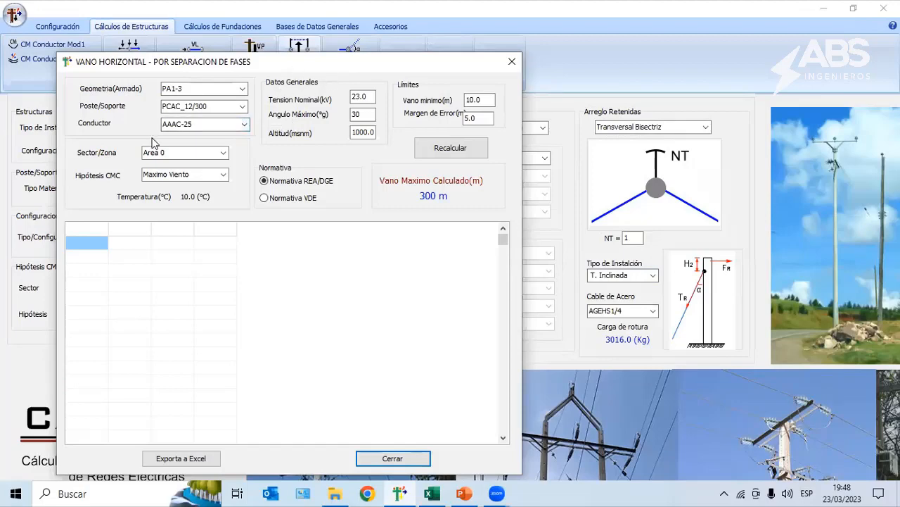
{"action": "left_click_drag", "start_coordinate": [296, 63], "coordinate": [337, 12]}
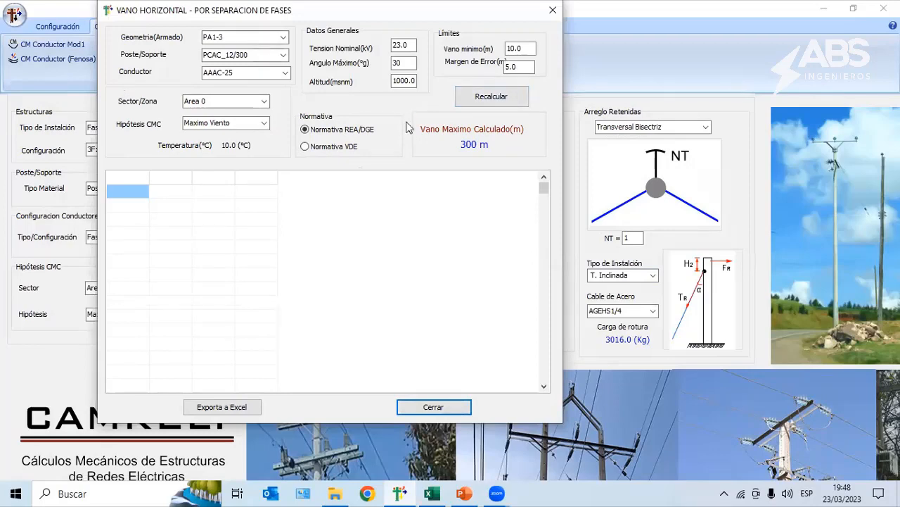
{"action": "left_click_drag", "start_coordinate": [274, 18], "coordinate": [294, 80]}
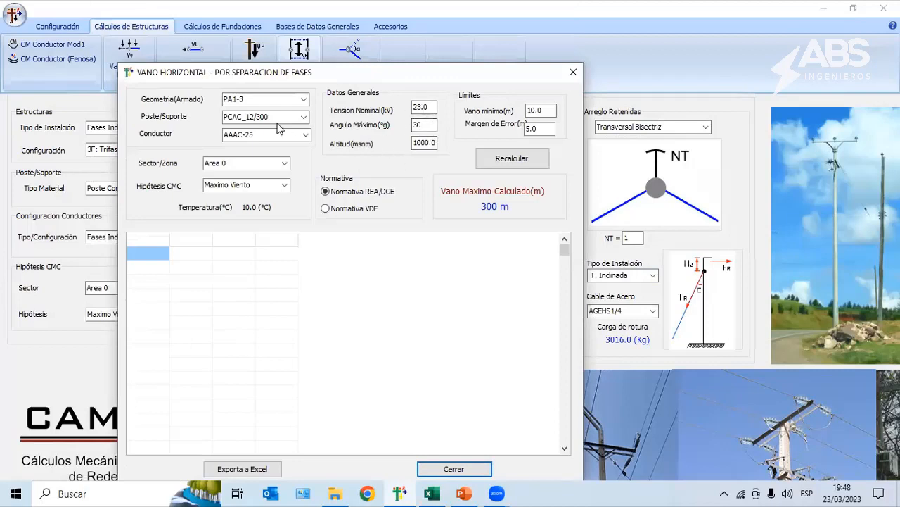
{"action": "left_click", "coordinate": [501, 161]}
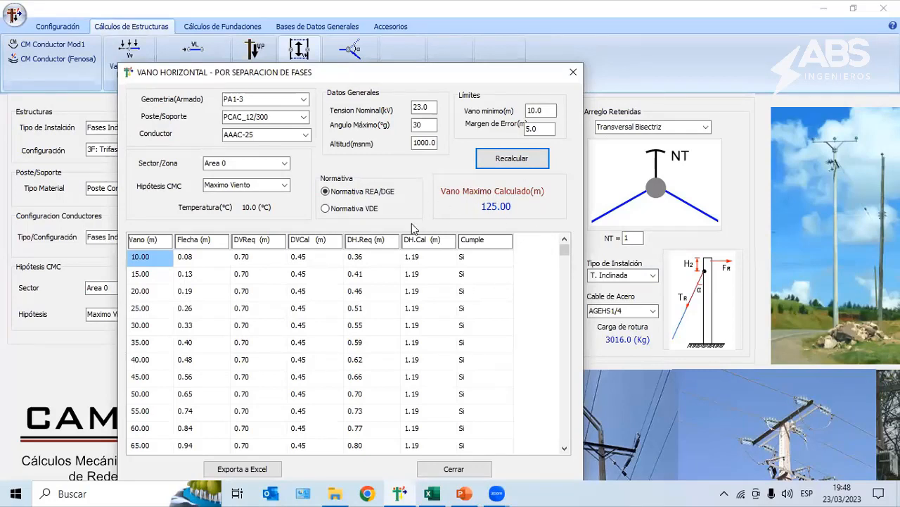
Step: Record 125 in the Limites workbook as PA1-3's DGE horizontal span at 5°, 15° and 30°
{"action": "left_click", "coordinate": [432, 492]}
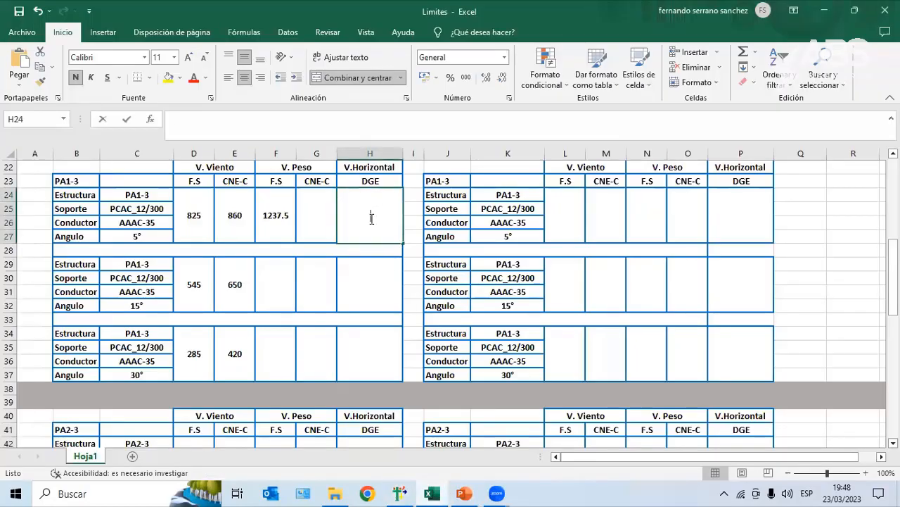
{"action": "type", "text": "125"}
{"action": "left_click", "coordinate": [381, 290]}
{"action": "type", "text": "125"}
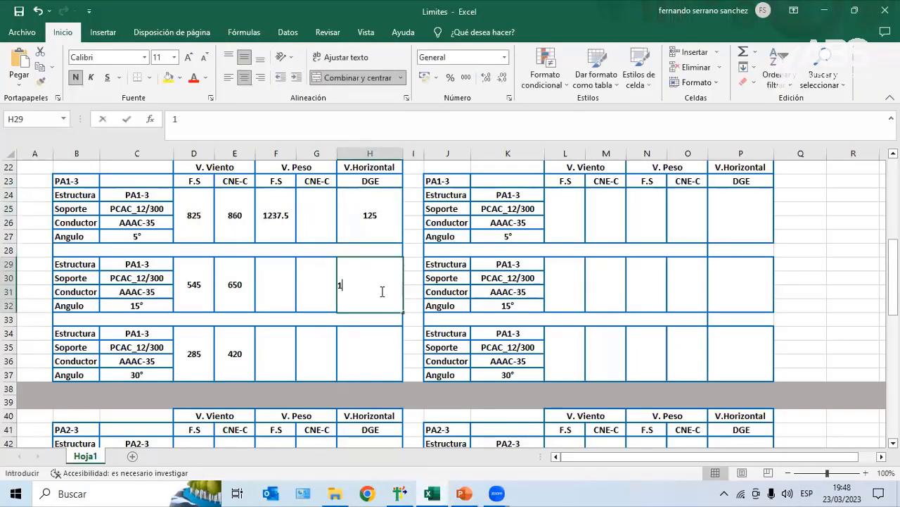
{"action": "left_click", "coordinate": [378, 352]}
{"action": "type", "text": "125"}
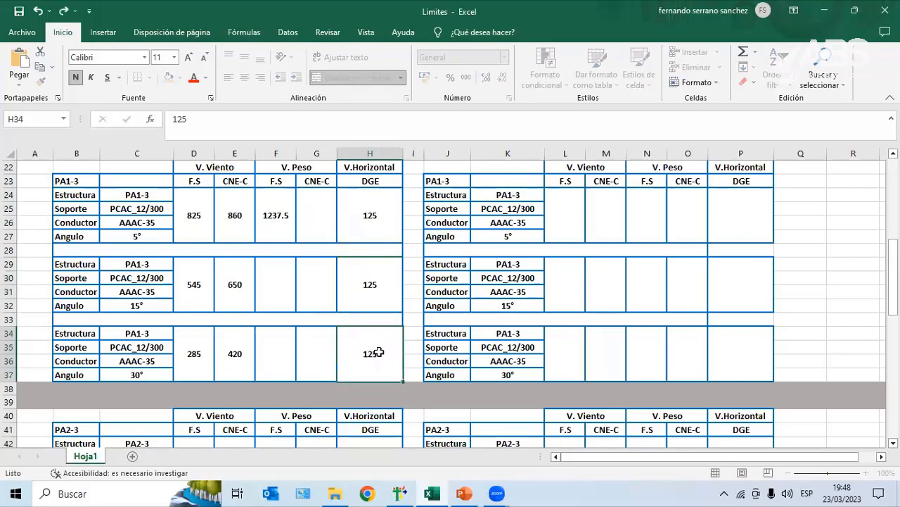
{"action": "key", "text": "Return"}
Step: Review the PA1-3 limits entered so far and the empty PA2-3 and TS-3 tables further down the sheet
{"action": "scroll", "coordinate": [500, 287], "scroll_direction": "up", "scroll_amount": 2}
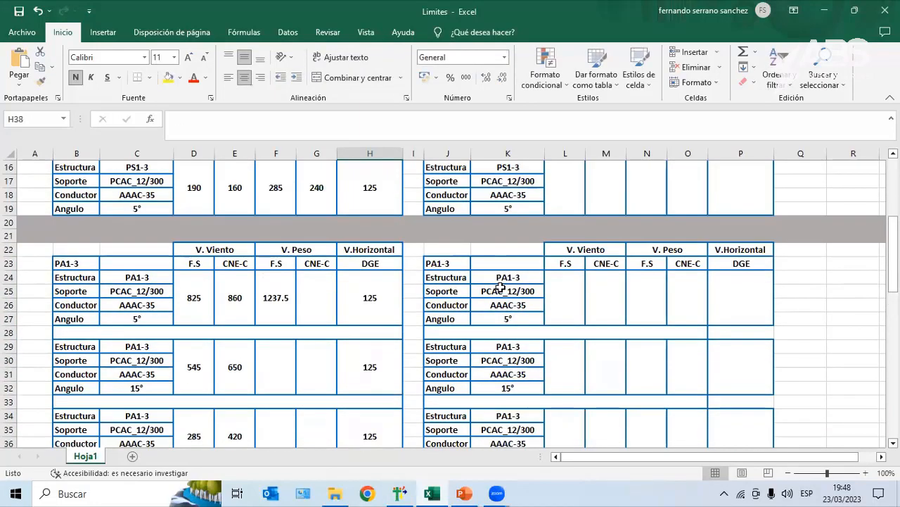
{"action": "scroll", "coordinate": [500, 287], "scroll_direction": "down", "scroll_amount": 1}
{"action": "scroll", "coordinate": [408, 269], "scroll_direction": "down", "scroll_amount": 7}
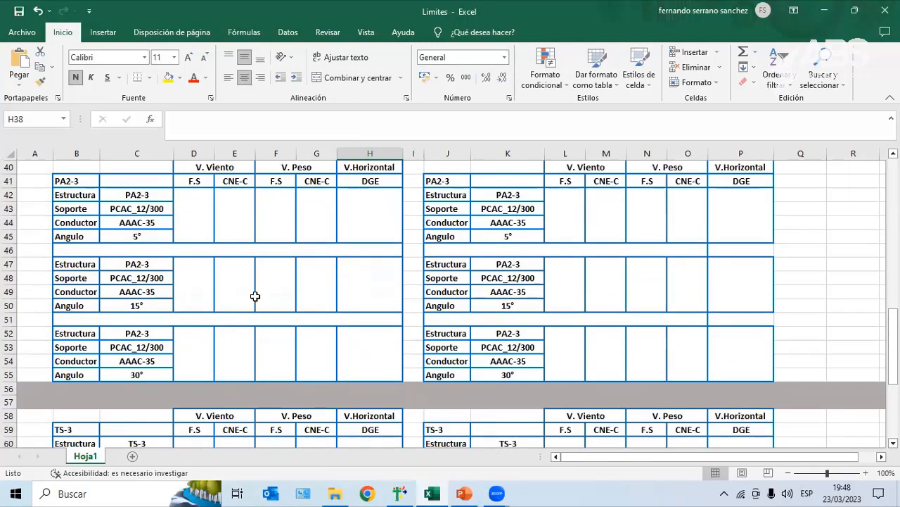
{"action": "scroll", "coordinate": [219, 347], "scroll_direction": "up", "scroll_amount": 1}
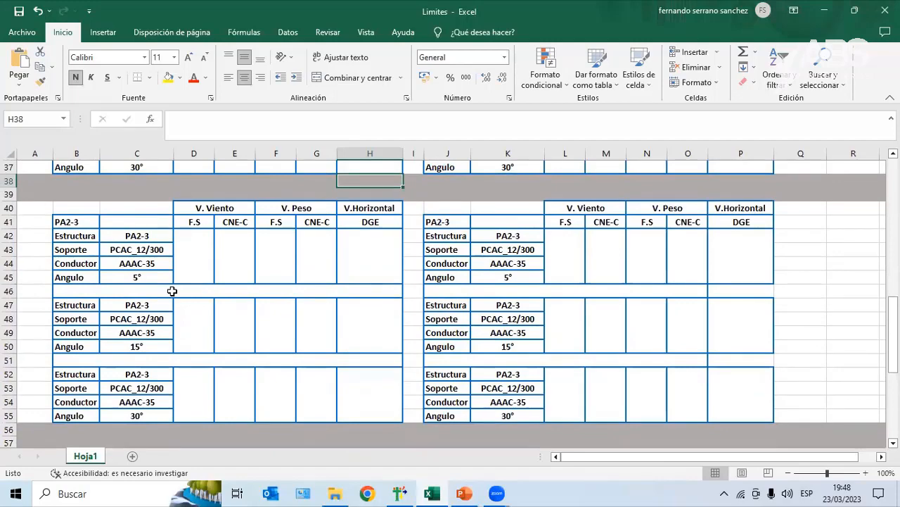
{"action": "scroll", "coordinate": [190, 281], "scroll_direction": "down", "scroll_amount": 5}
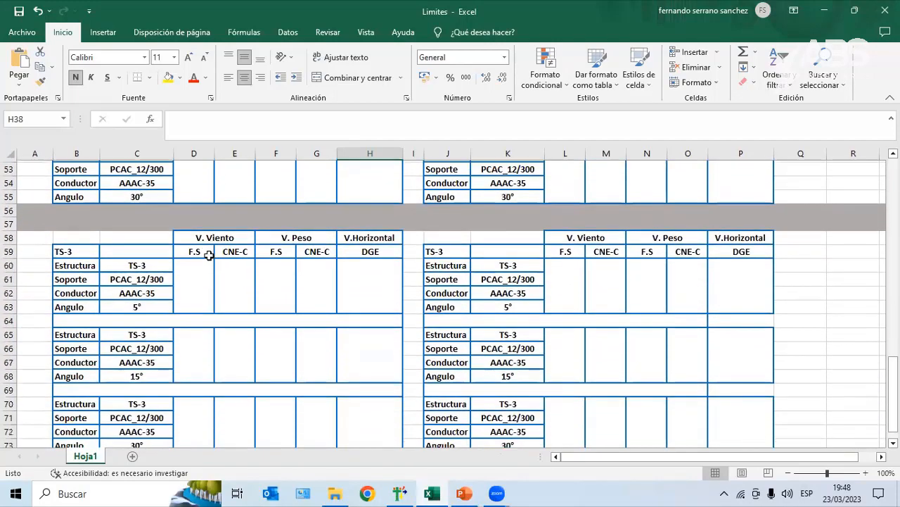
{"action": "scroll", "coordinate": [208, 255], "scroll_direction": "down", "scroll_amount": 1}
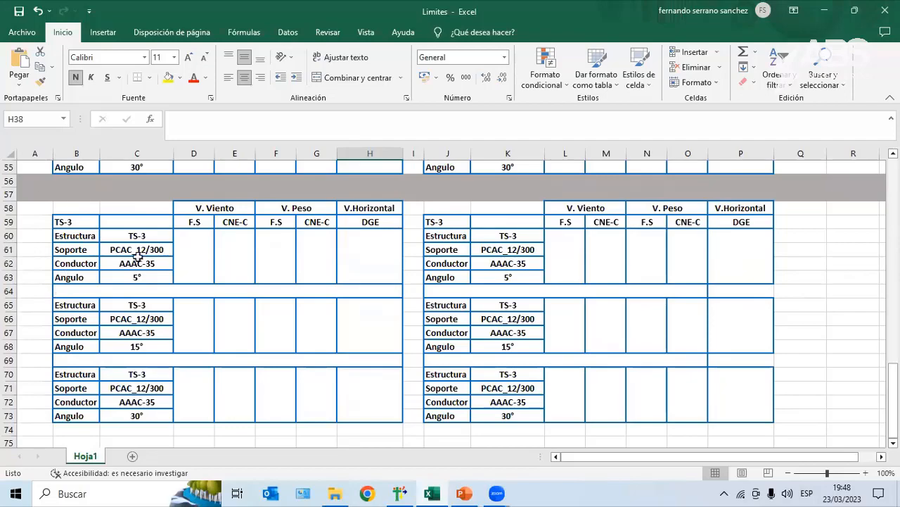
{"action": "scroll", "coordinate": [104, 287], "scroll_direction": "up", "scroll_amount": 12}
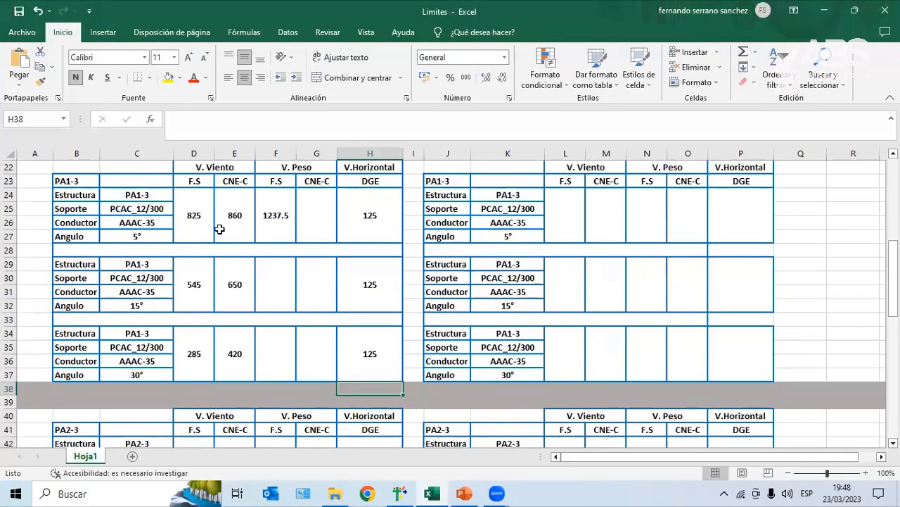
{"action": "scroll", "coordinate": [155, 266], "scroll_direction": "up", "scroll_amount": 1}
{"action": "scroll", "coordinate": [155, 266], "scroll_direction": "down", "scroll_amount": 2}
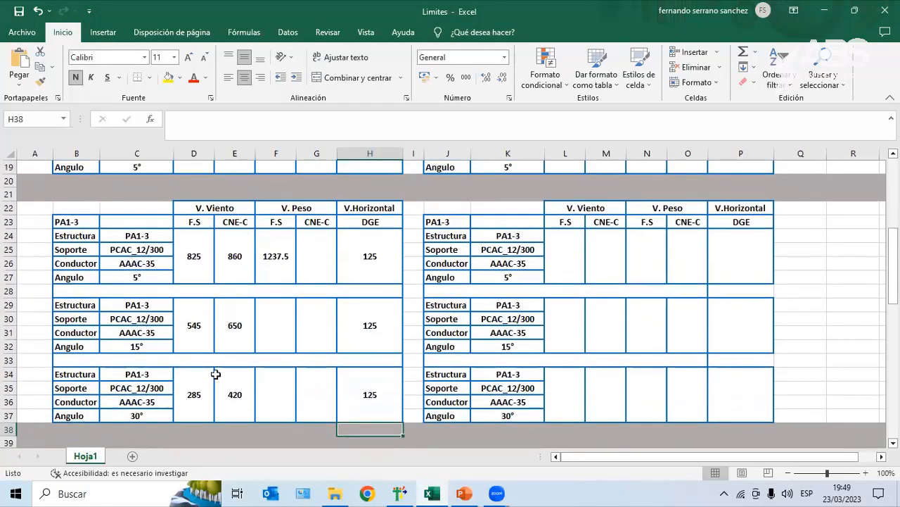
{"action": "scroll", "coordinate": [204, 319], "scroll_direction": "down", "scroll_amount": 2}
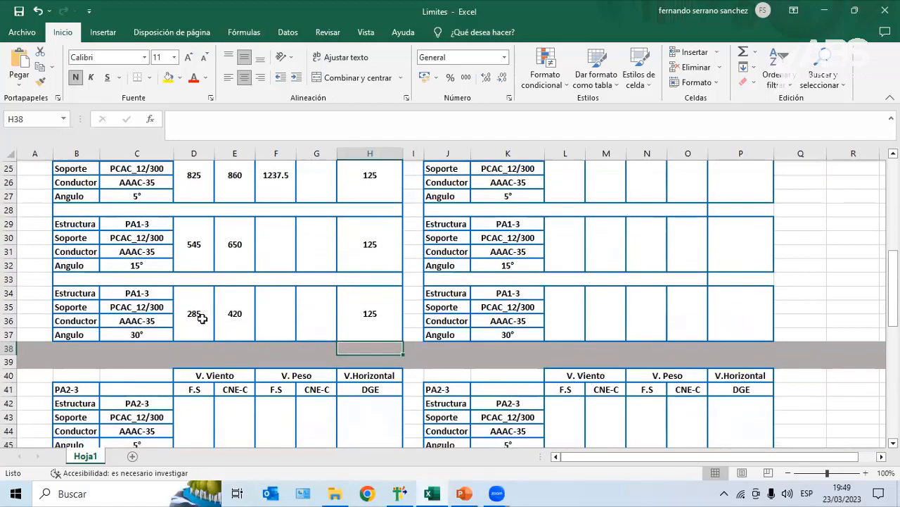
{"action": "scroll", "coordinate": [232, 292], "scroll_direction": "up", "scroll_amount": 2}
{"action": "scroll", "coordinate": [258, 282], "scroll_direction": "down", "scroll_amount": 2}
{"action": "scroll", "coordinate": [258, 281], "scroll_direction": "down", "scroll_amount": 8}
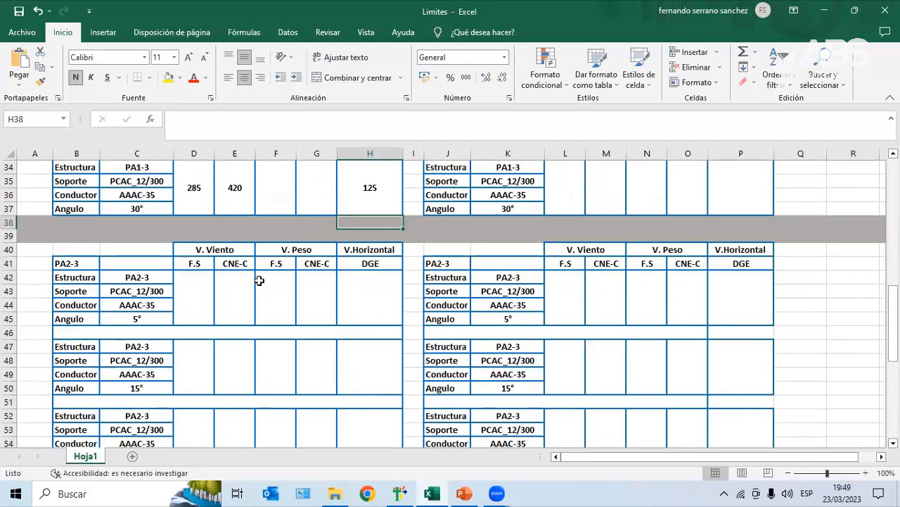
Step: Go to the TS-3 table in Limites, switch to CAMRELT and set the geometry to TS-3 with NT = 0 guys
{"action": "scroll", "coordinate": [127, 320], "scroll_direction": "down", "scroll_amount": 2}
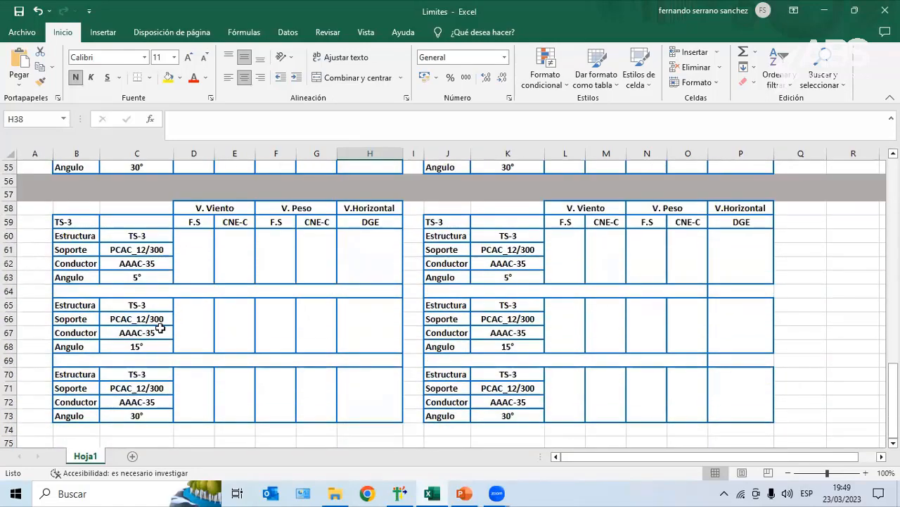
{"action": "left_click", "coordinate": [202, 267]}
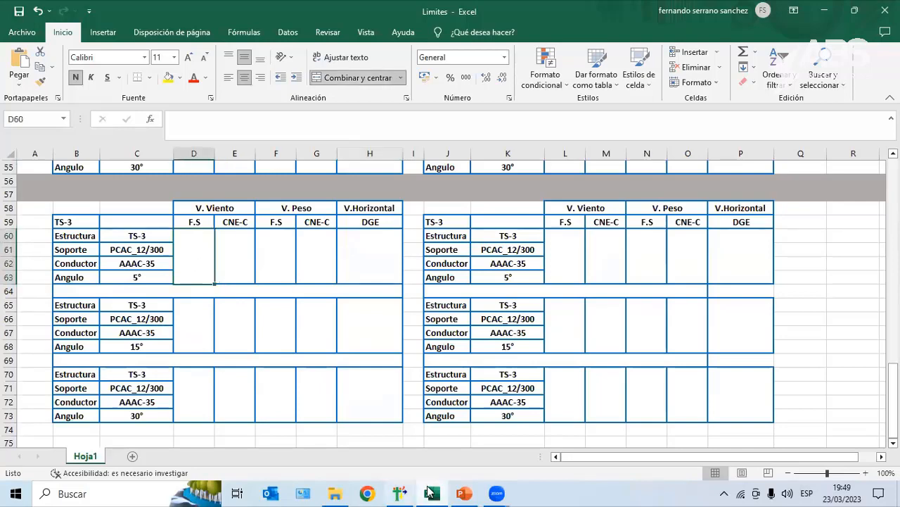
{"action": "left_click", "coordinate": [74, 223]}
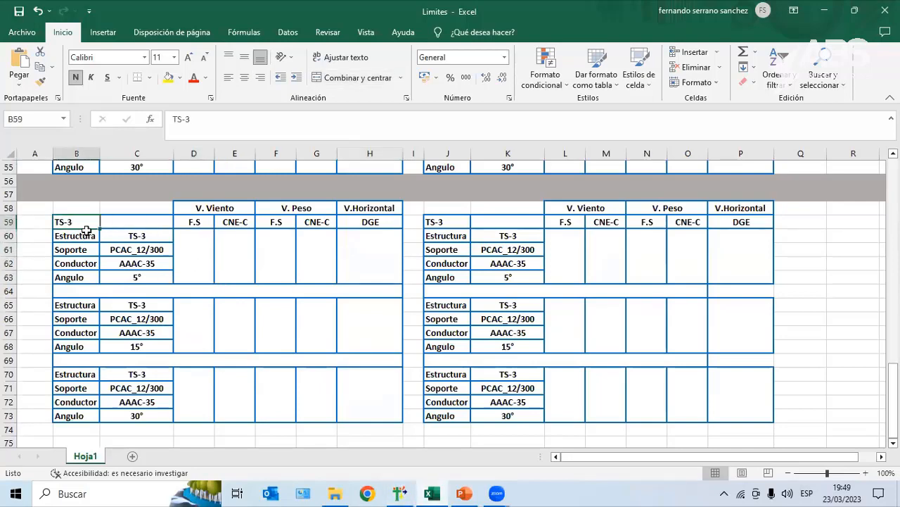
{"action": "left_click", "coordinate": [400, 493]}
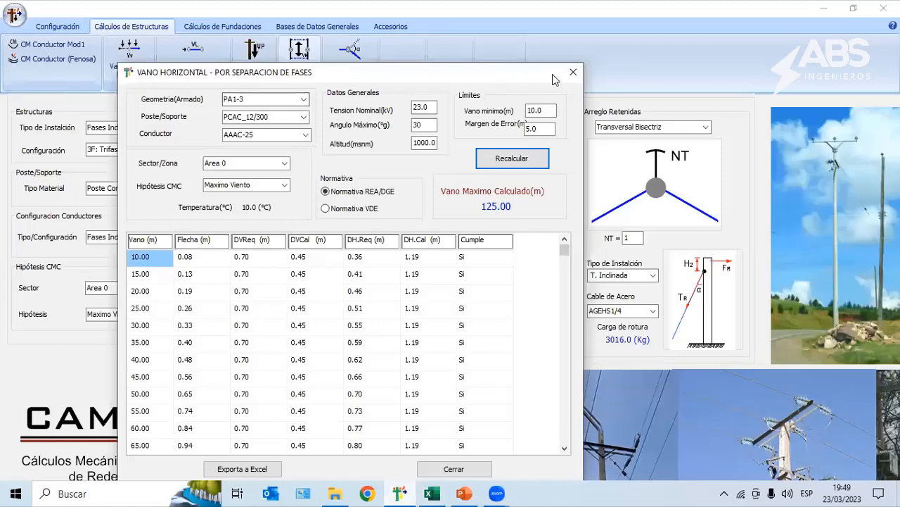
{"action": "left_click", "coordinate": [573, 72]}
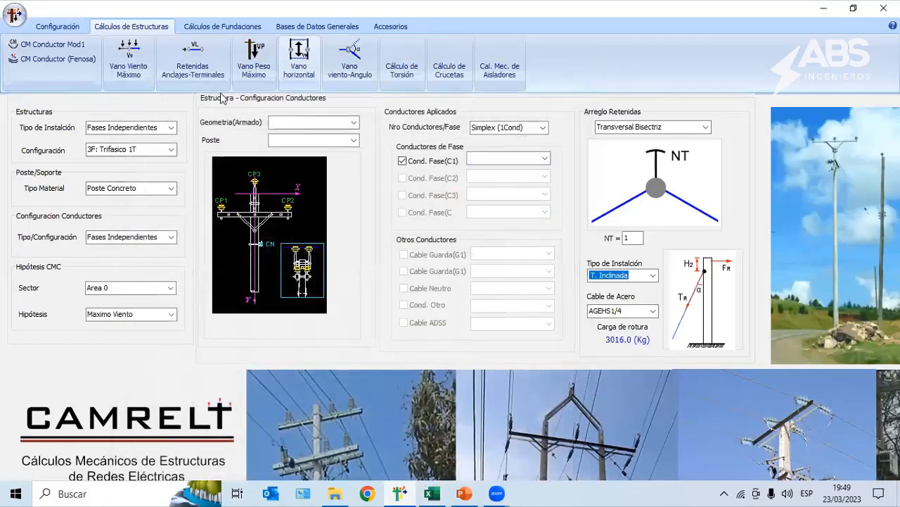
{"action": "left_click", "coordinate": [354, 122]}
{"action": "scroll", "coordinate": [317, 152], "scroll_direction": "down", "scroll_amount": 4}
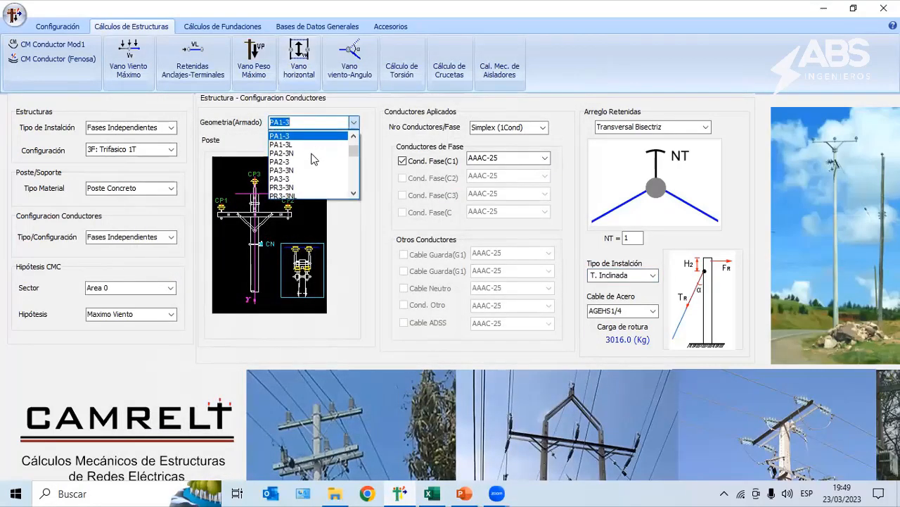
{"action": "scroll", "coordinate": [313, 159], "scroll_direction": "down", "scroll_amount": 5}
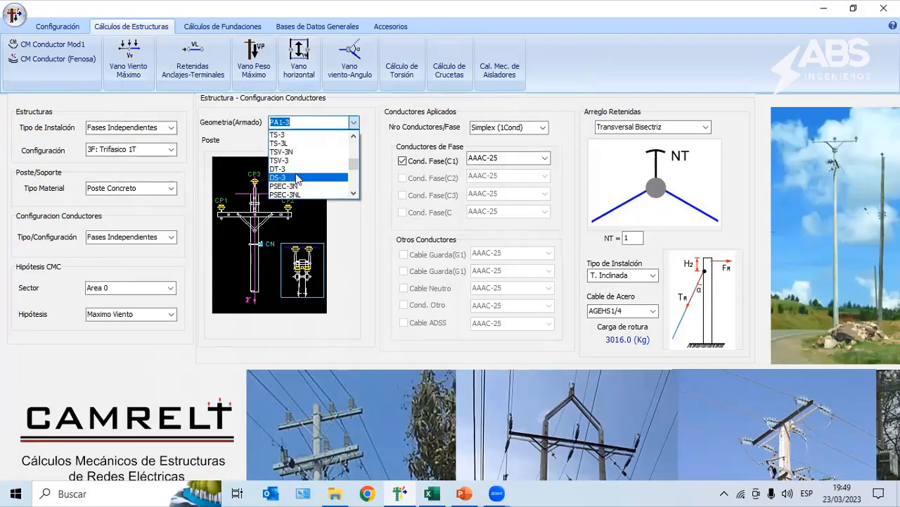
{"action": "left_click", "coordinate": [295, 135]}
{"action": "left_click_drag", "start_coordinate": [634, 240], "coordinate": [595, 246]}
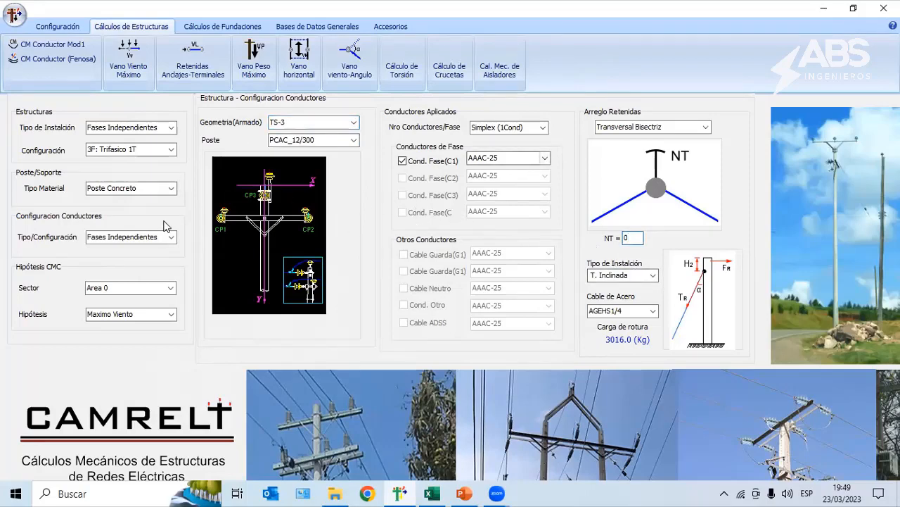
Step: Calculate TS-3's maximum wind span at 0° under STD-Generico and record 305 in the Limites workbook as its F.S wind span
{"action": "left_click", "coordinate": [139, 71]}
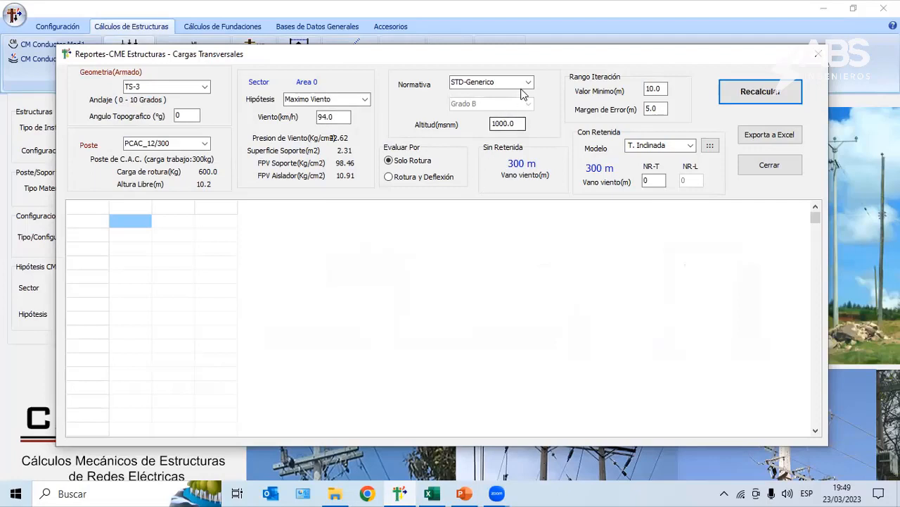
{"action": "left_click", "coordinate": [757, 98]}
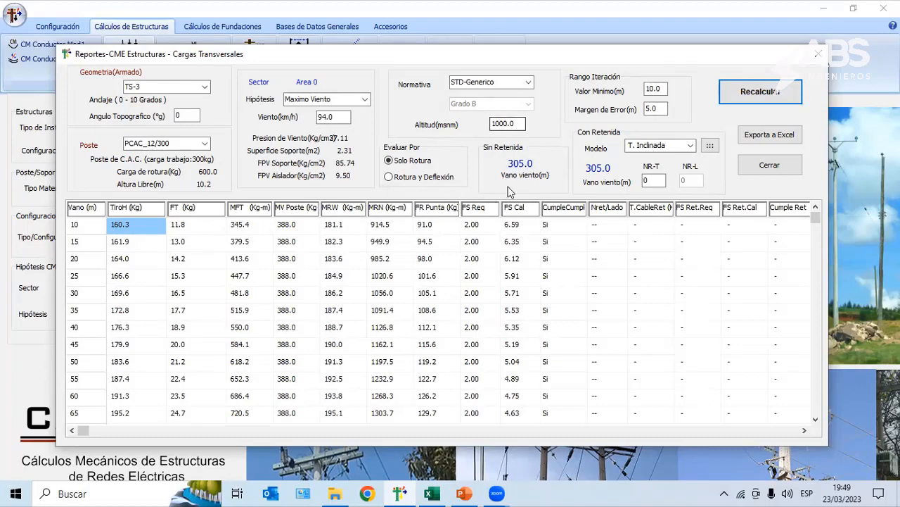
{"action": "left_click", "coordinate": [432, 493]}
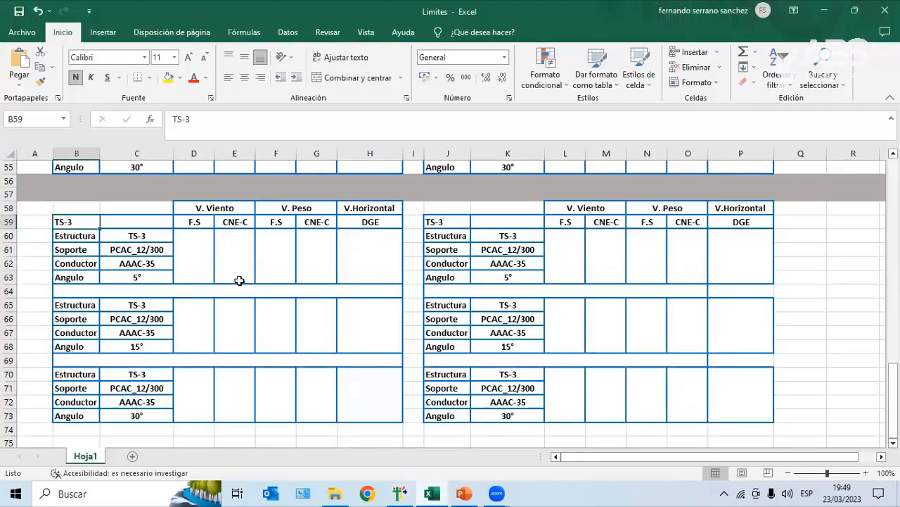
{"action": "left_click", "coordinate": [211, 266]}
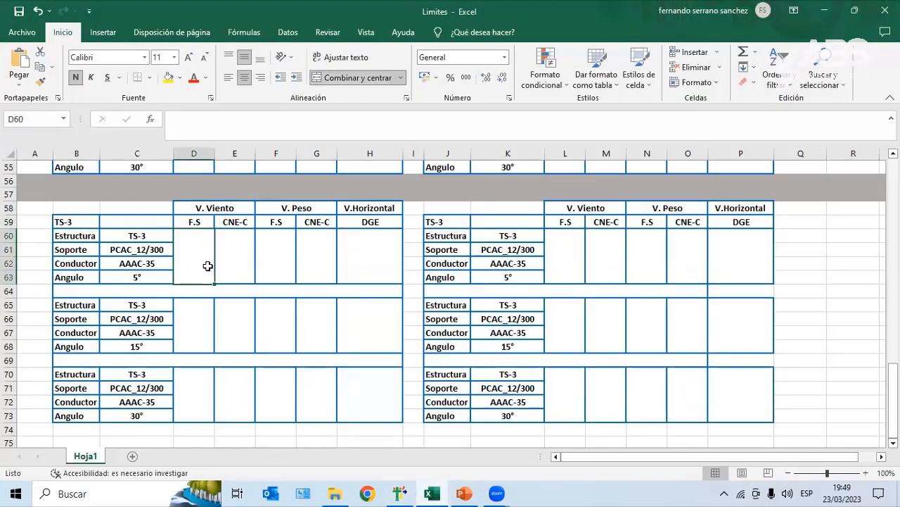
{"action": "type", "text": "05"}
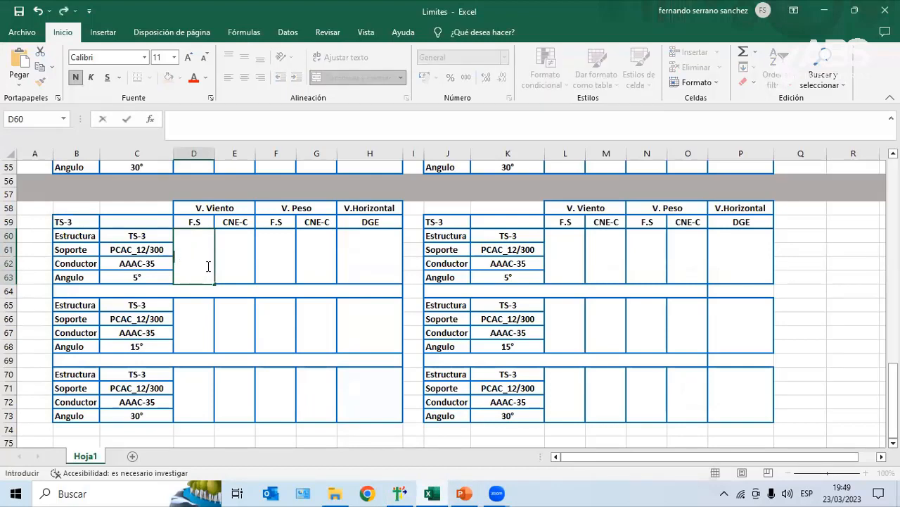
Step: Change the angles of the first two blocks in the primary TS-3 table to 0 and 5
{"action": "left_click", "coordinate": [142, 276]}
{"action": "type", "text": "0"}
{"action": "left_click", "coordinate": [161, 346]}
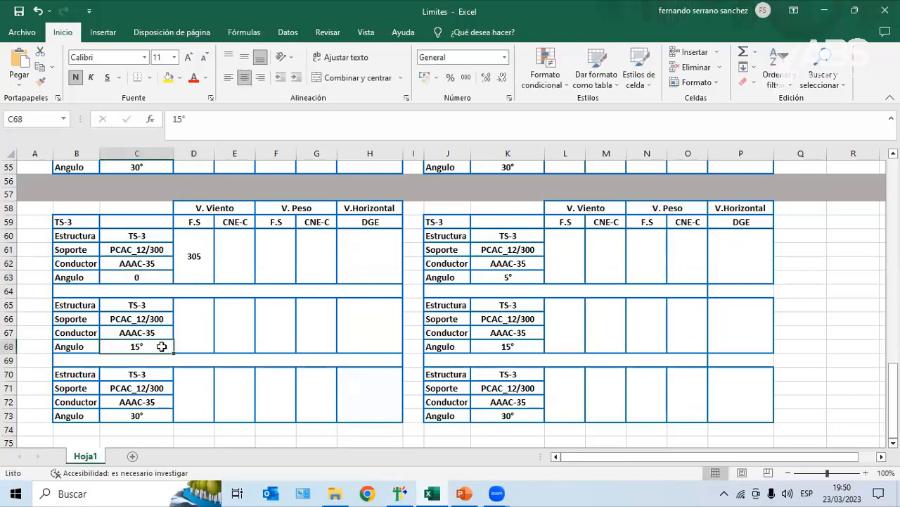
{"action": "type", "text": "5"}
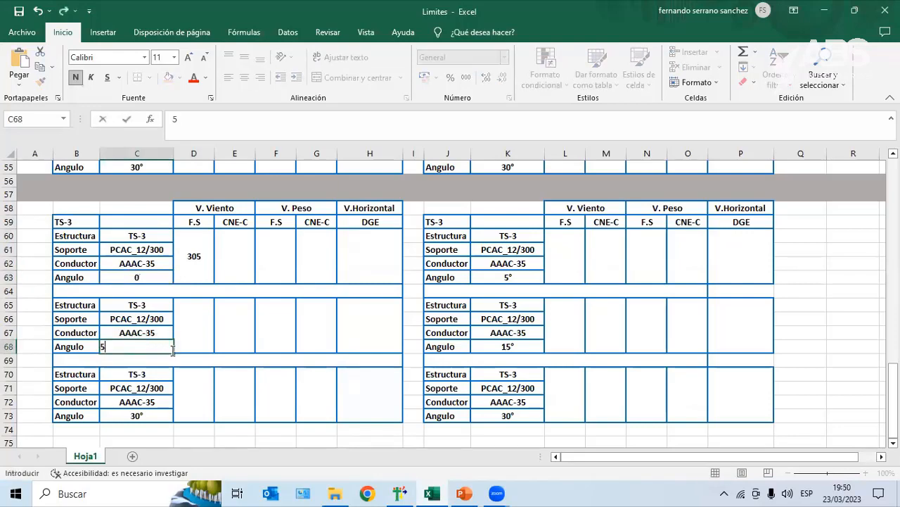
{"action": "left_click", "coordinate": [209, 330]}
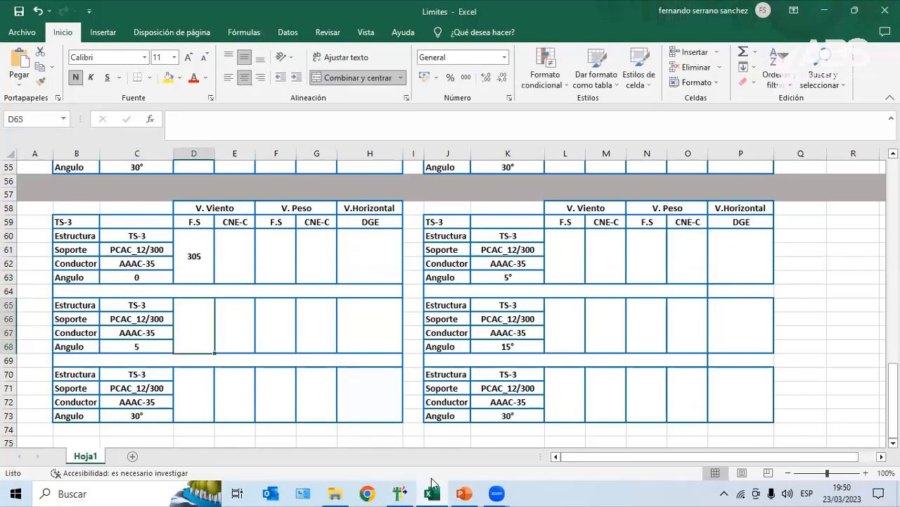
Step: Recalculate TS-3's wind span in CAMRELT at a 5° topographic angle and record 200 in Limites as its F.S wind span
{"action": "left_click", "coordinate": [432, 493]}
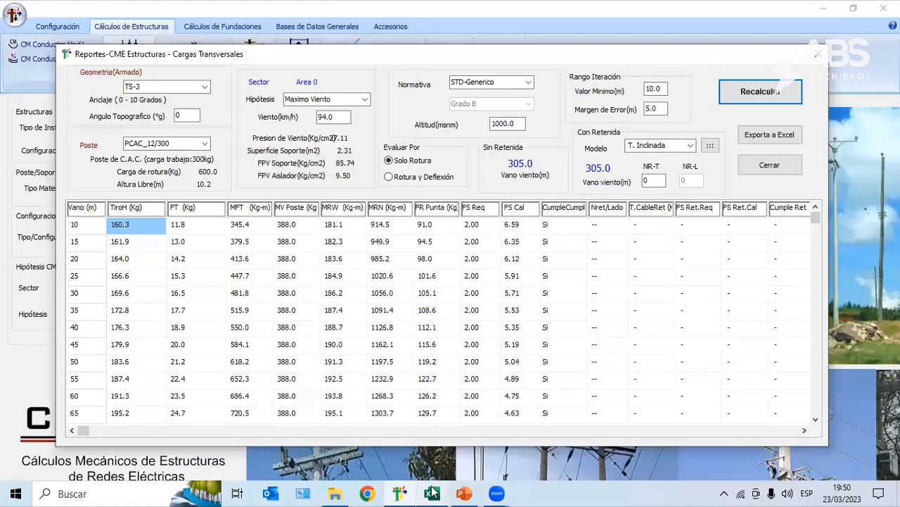
{"action": "double_click", "coordinate": [179, 115]}
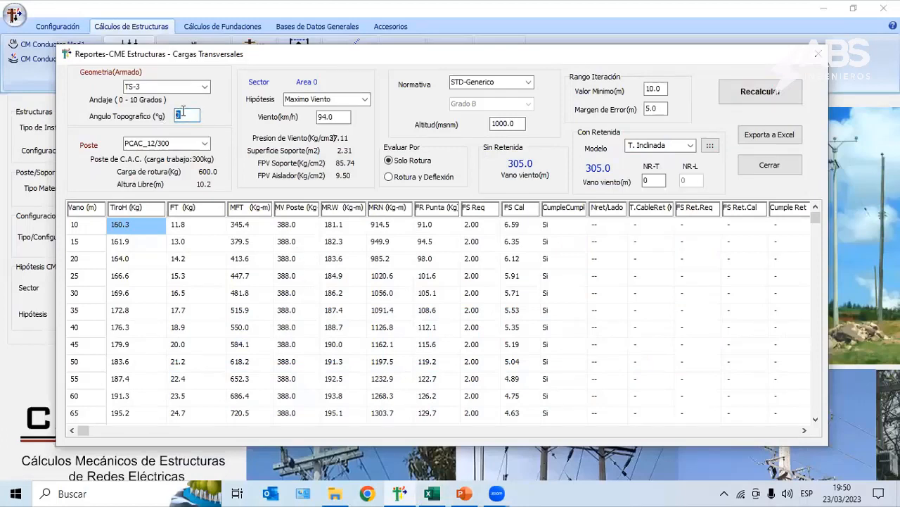
{"action": "type", "text": "5"}
{"action": "left_click", "coordinate": [772, 100]}
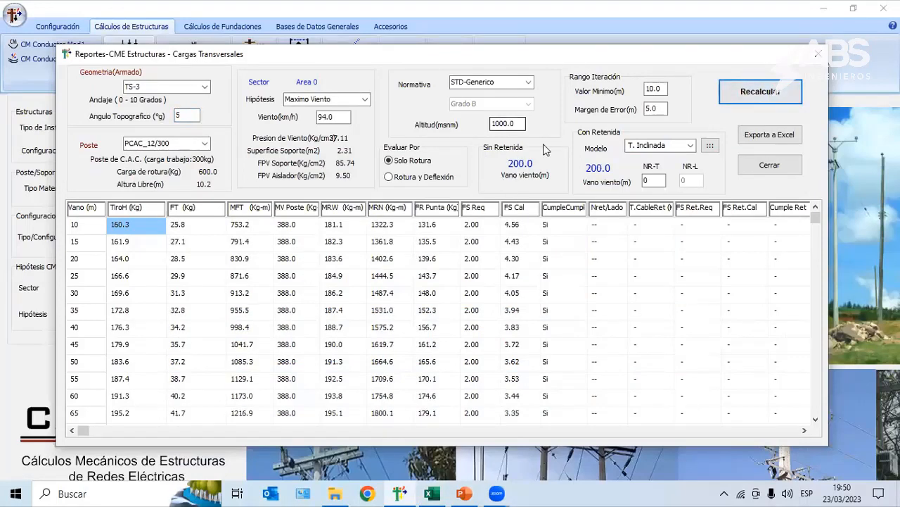
{"action": "left_click", "coordinate": [432, 492]}
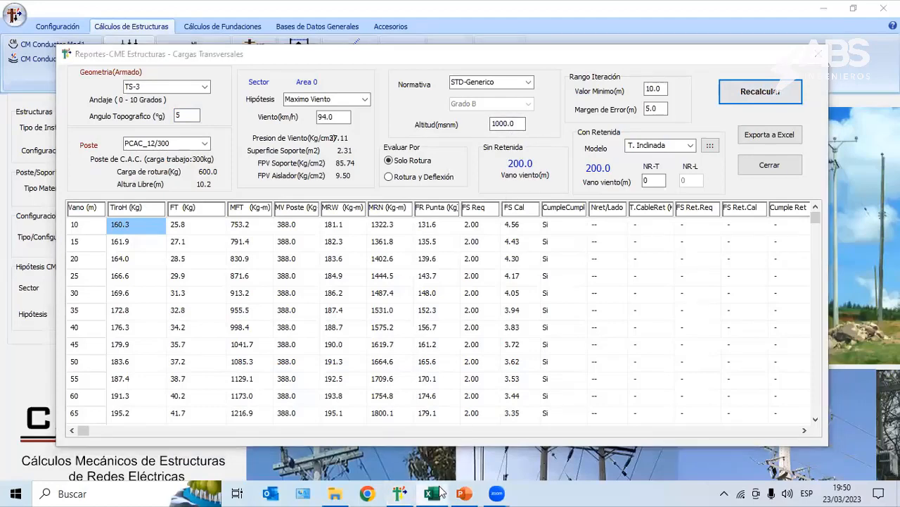
{"action": "left_click", "coordinate": [184, 325]}
{"action": "type", "text": "200"}
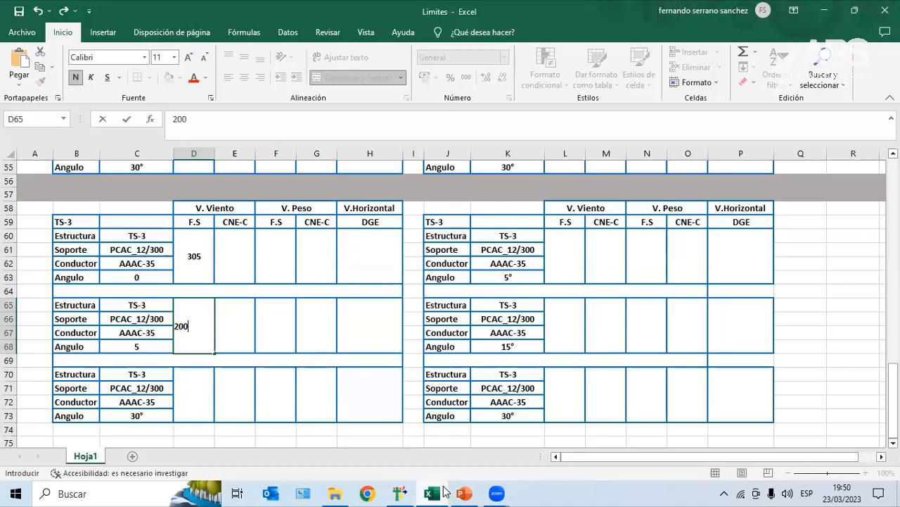
Step: Switch to CAMRELT and recalculate TS-3's wind span under STD-CNES2011 Grado C with a topographic angle of 0°
{"action": "left_click", "coordinate": [444, 491]}
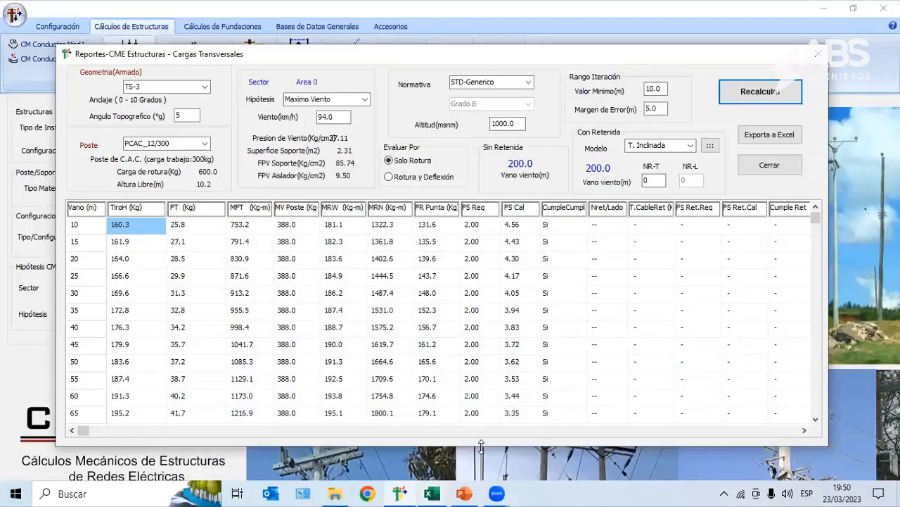
{"action": "left_click", "coordinate": [529, 83]}
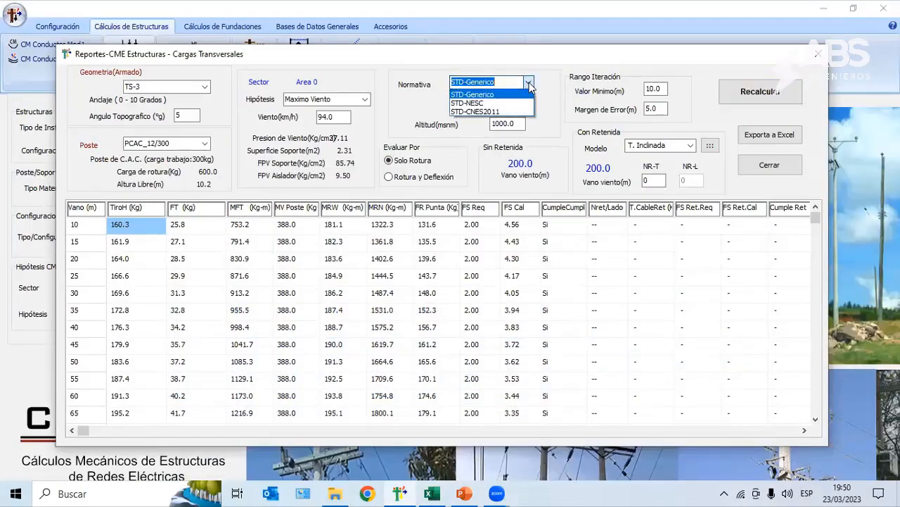
{"action": "left_click", "coordinate": [475, 111]}
{"action": "left_click", "coordinate": [490, 104]}
{"action": "left_click", "coordinate": [486, 124]}
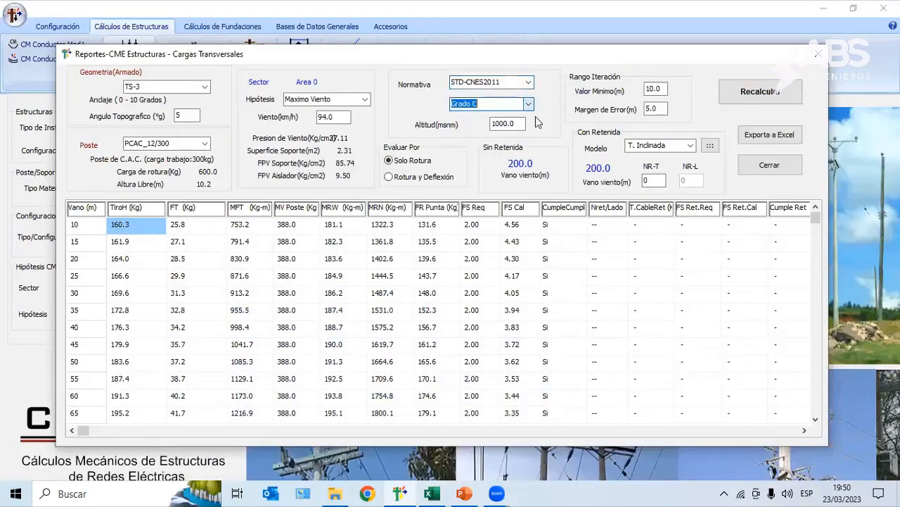
{"action": "left_click", "coordinate": [767, 94]}
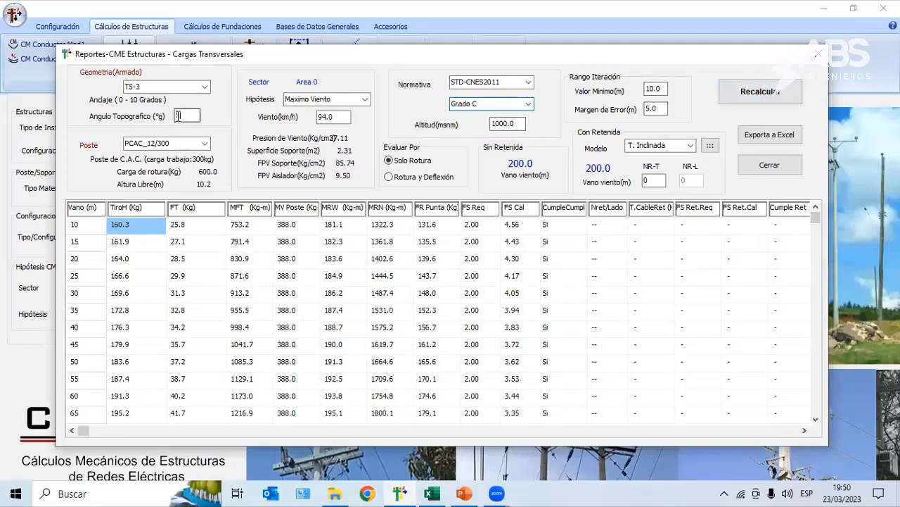
{"action": "left_click", "coordinate": [749, 92]}
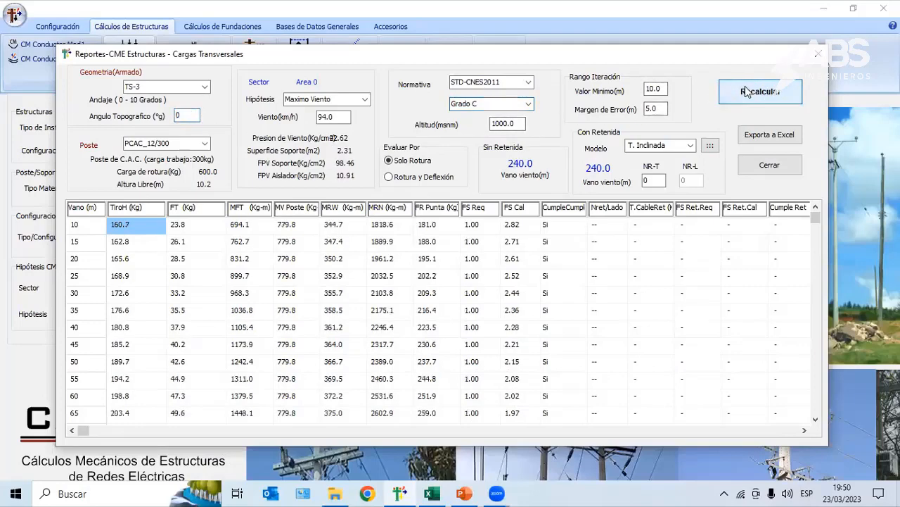
Step: Switch to the Limites workbook and record 240 as TS-3's CNE-C wind span at 0°
{"action": "left_click", "coordinate": [433, 492]}
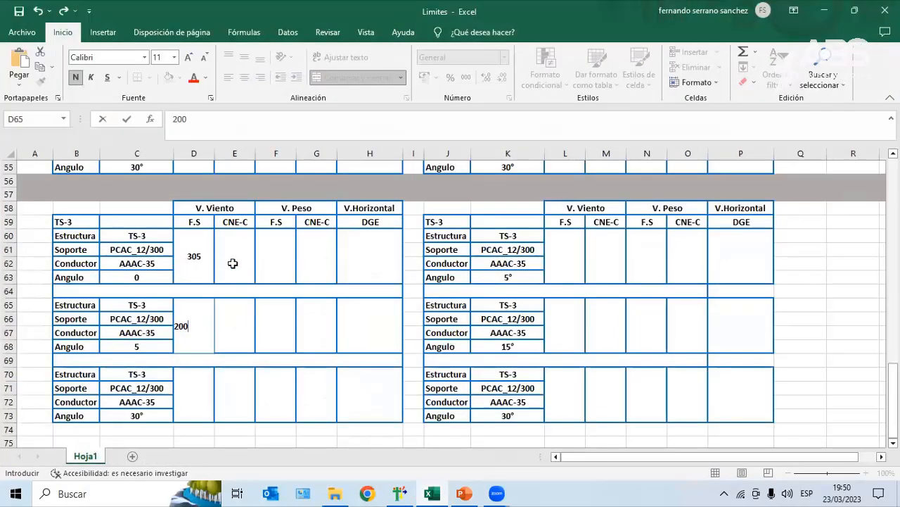
{"action": "left_click", "coordinate": [234, 264]}
{"action": "type", "text": "240"}
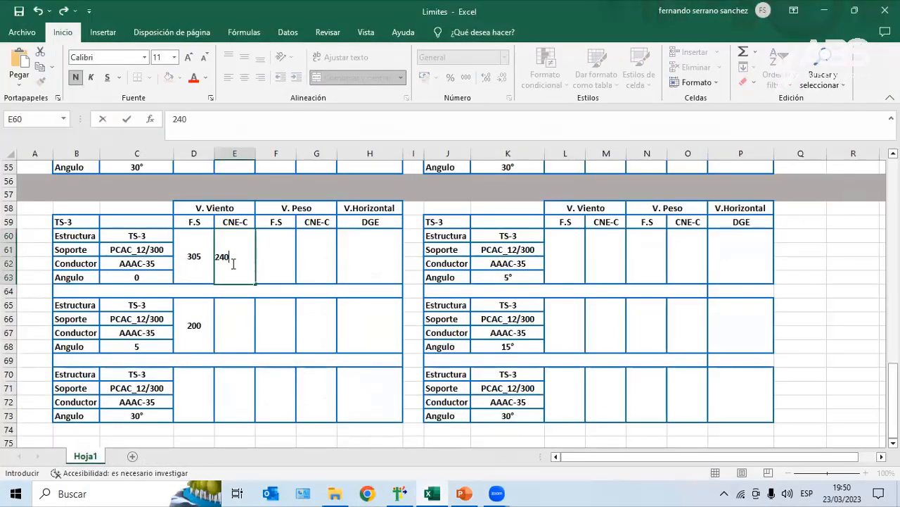
{"action": "left_click", "coordinate": [236, 331]}
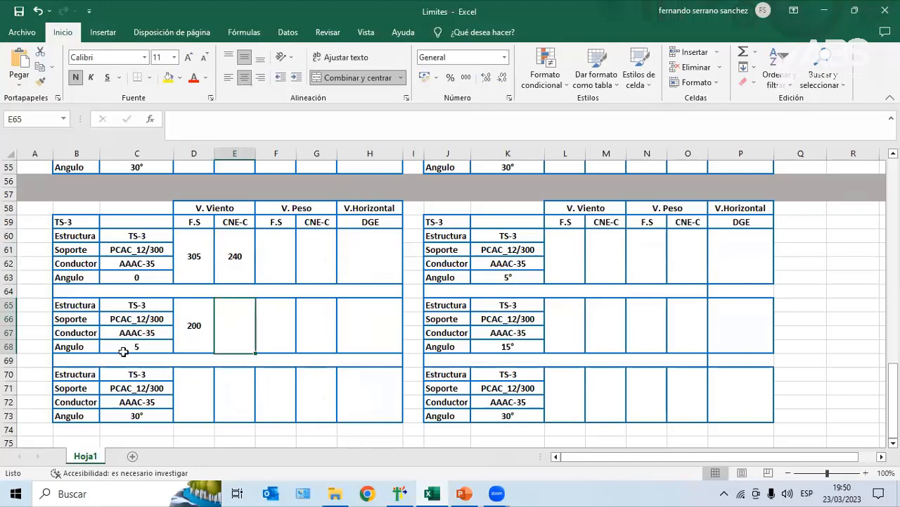
Step: Return to CAMRELT and recalculate TS-3's CNES2011 Grado C wind span with the topographic angle set to 5°
{"action": "left_click", "coordinate": [399, 493]}
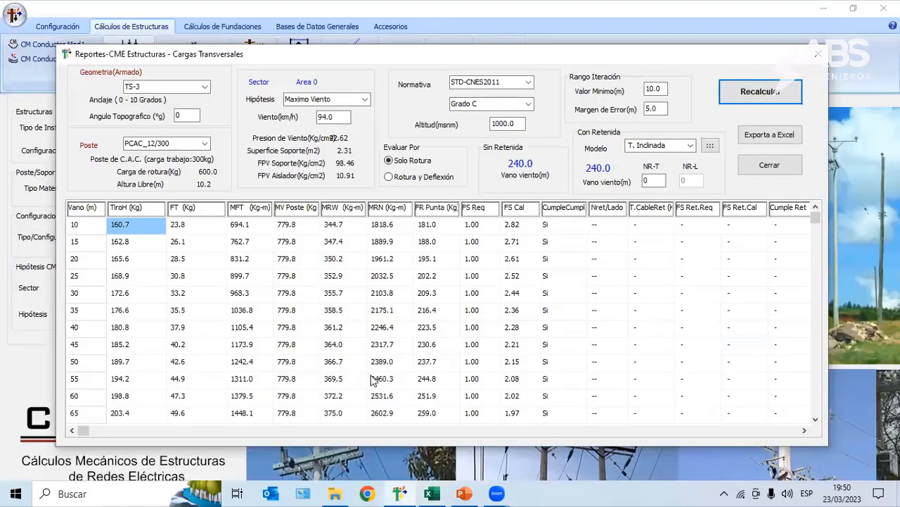
{"action": "left_click", "coordinate": [187, 115]}
{"action": "type", "text": "5"}
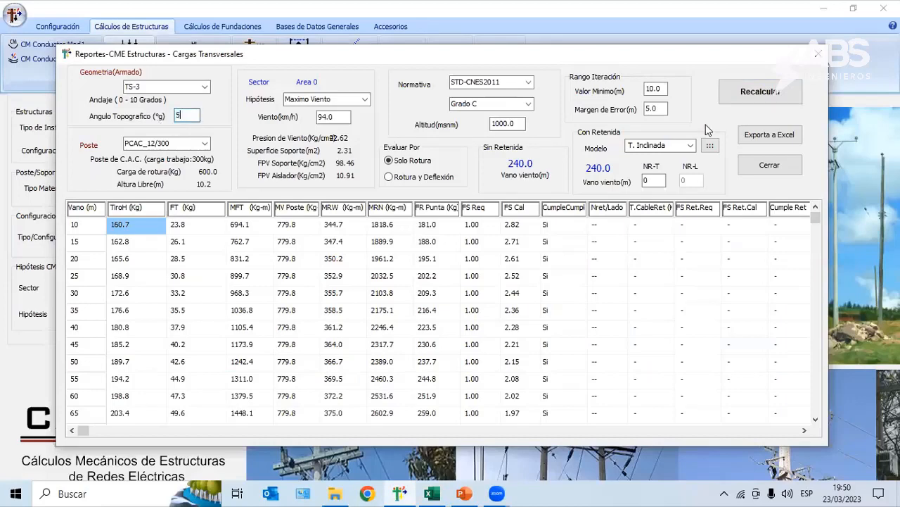
{"action": "left_click", "coordinate": [760, 93]}
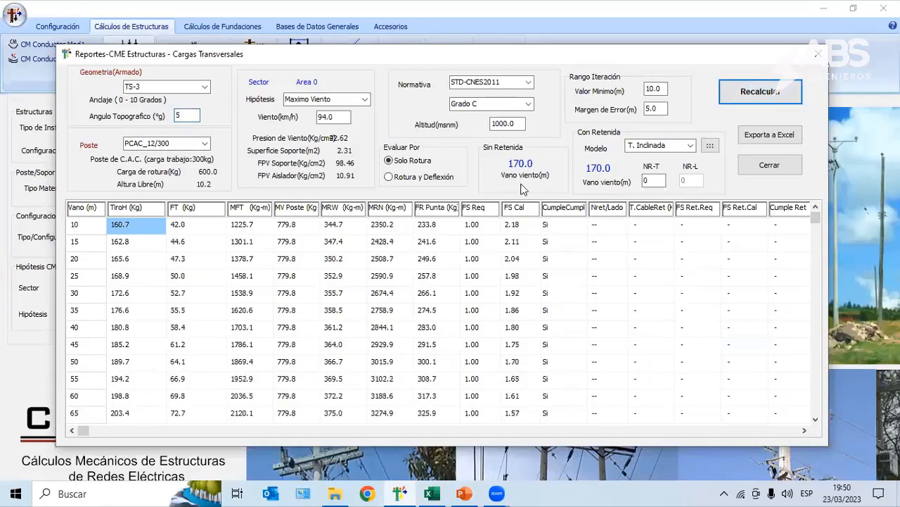
Step: Record 170 in the Limites workbook as TS-3's CNE-C wind span at 5°, and switch back to CAMRELT
{"action": "left_click", "coordinate": [432, 493]}
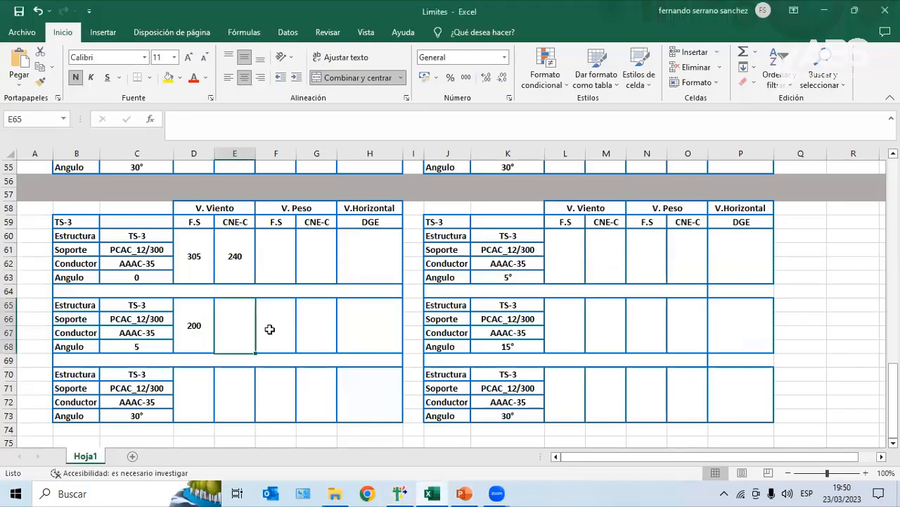
{"action": "type", "text": "170"}
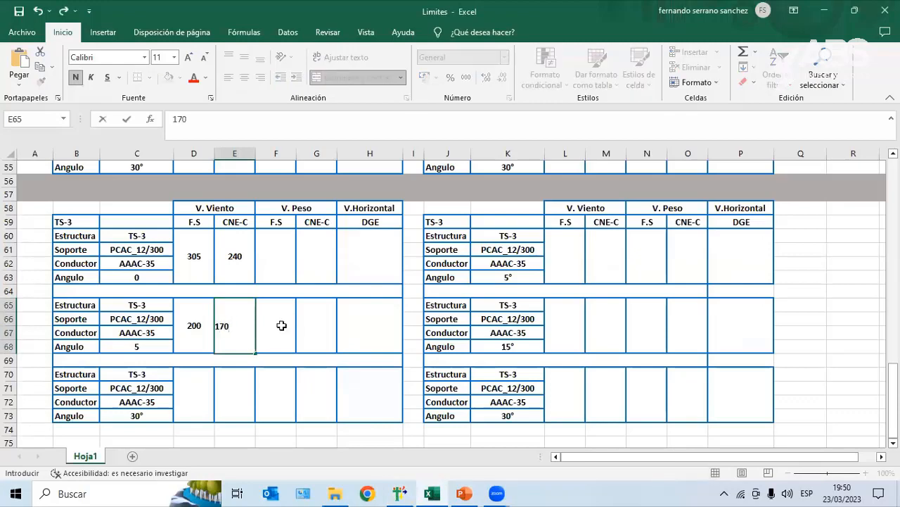
{"action": "left_click", "coordinate": [280, 259]}
{"action": "left_click", "coordinate": [432, 493]}
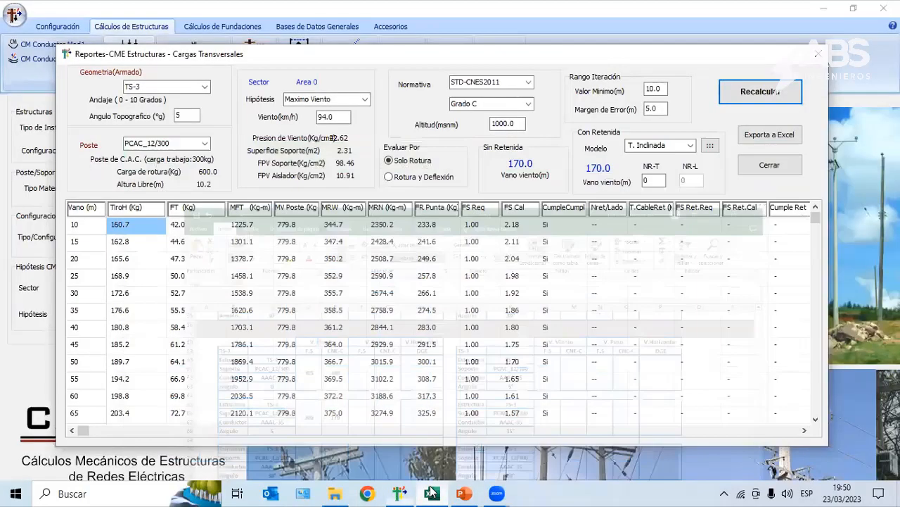
Step: Close the transverse loads report and calculate TS-3's maximum weight span on the PCAC_12/300 pole under STD-Generico
{"action": "left_click", "coordinate": [817, 54]}
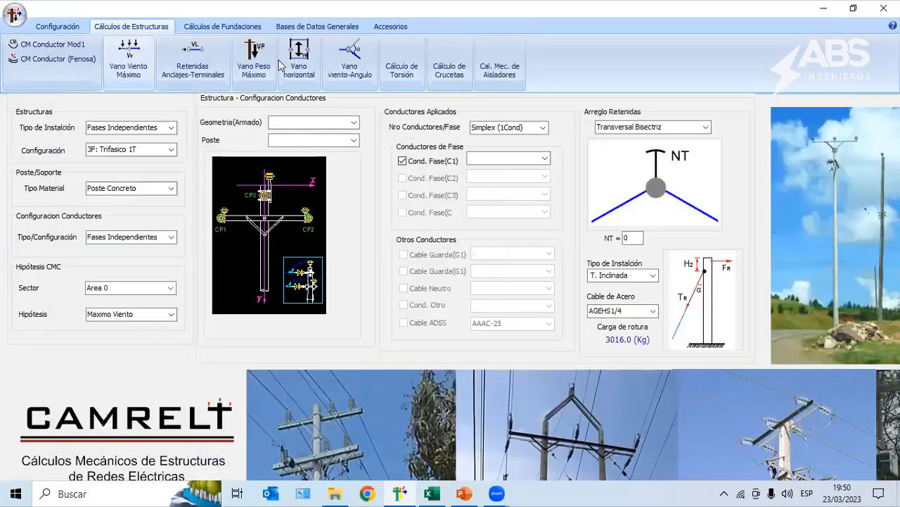
{"action": "left_click", "coordinate": [252, 56]}
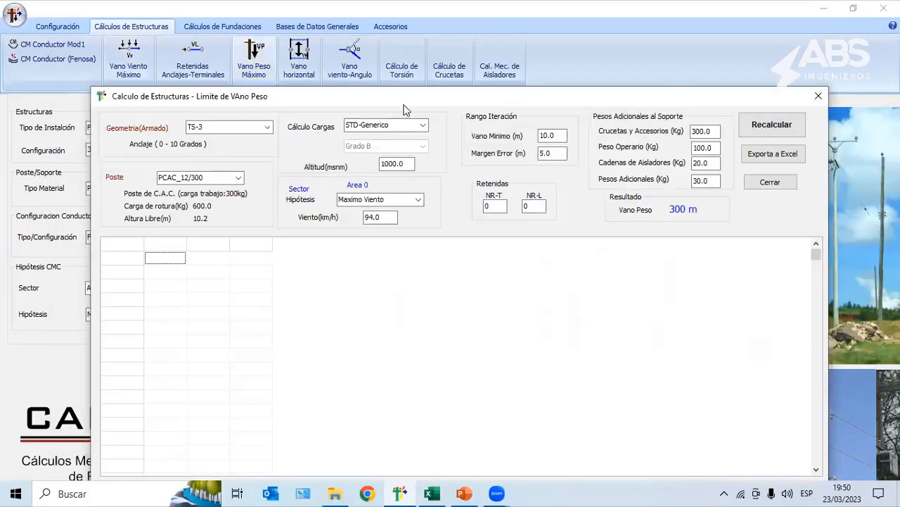
{"action": "left_click_drag", "start_coordinate": [405, 101], "coordinate": [364, 61]}
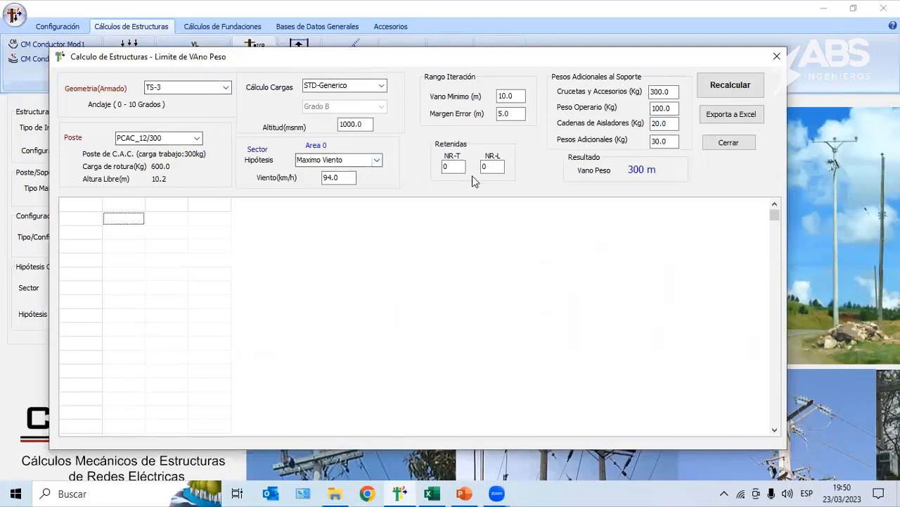
{"action": "left_click", "coordinate": [731, 85]}
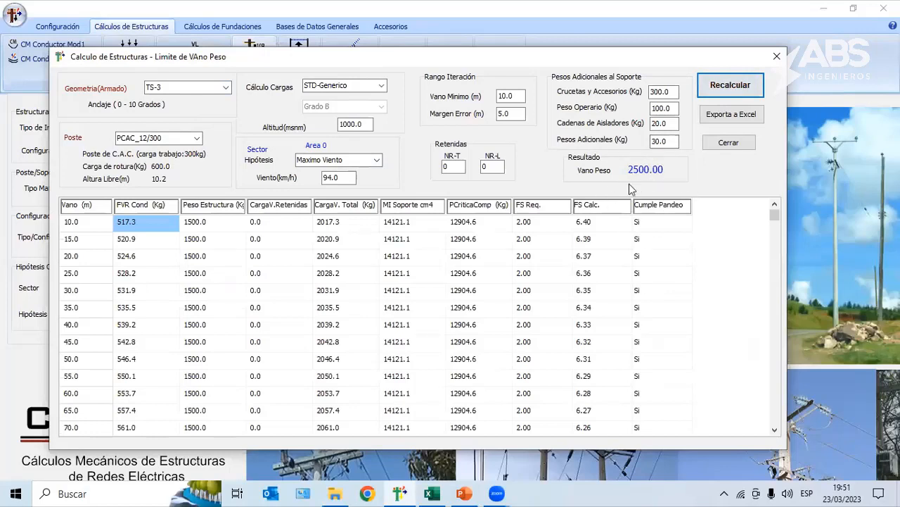
Step: Recalculate TS-3's weight span limit under STD-CNES2011 Grado B
{"action": "left_click", "coordinate": [384, 89]}
{"action": "left_click", "coordinate": [331, 102]}
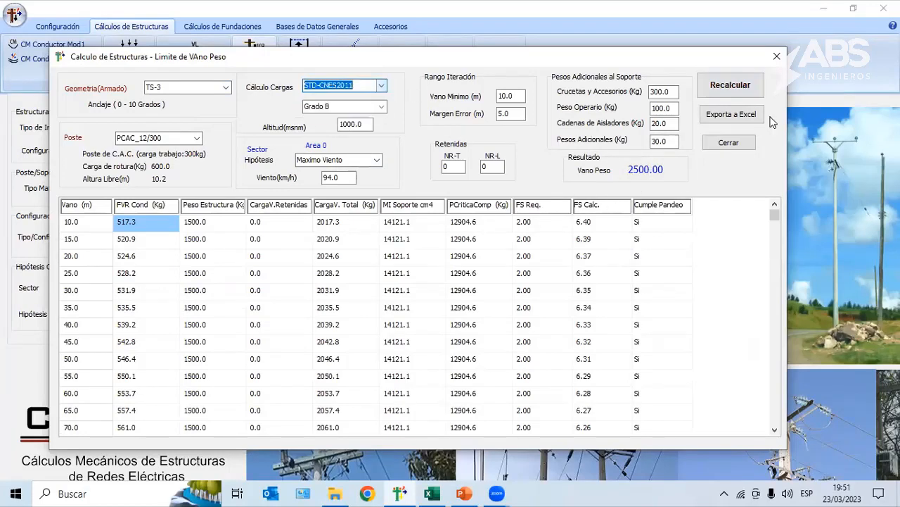
{"action": "left_click", "coordinate": [730, 86]}
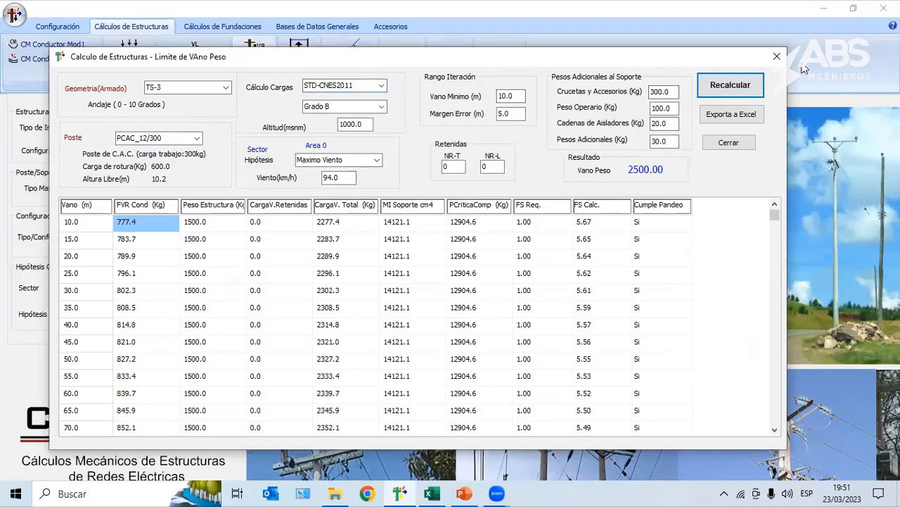
Step: Switch to the Limites workbook and compute TS-3's F.S weight span at 0° with the formula =1.5*D60 in F60
{"action": "left_click", "coordinate": [440, 489]}
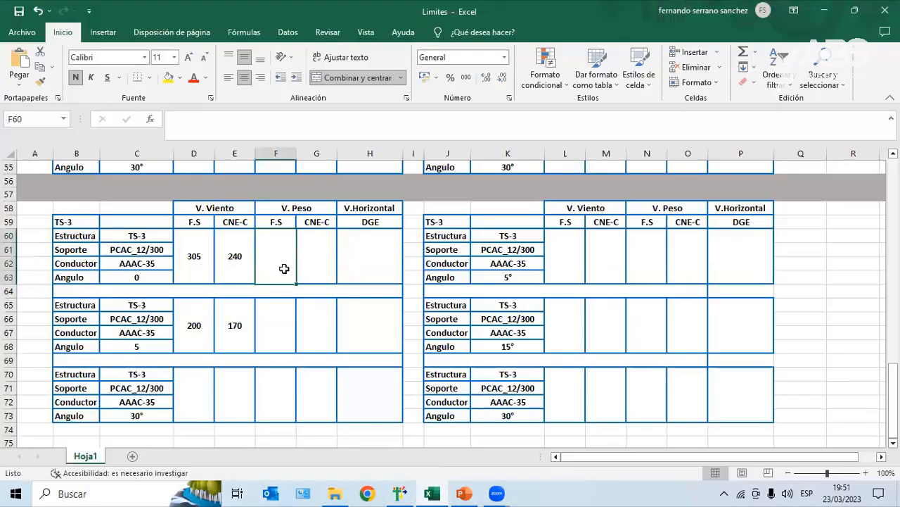
{"action": "type", "text": "=1."}
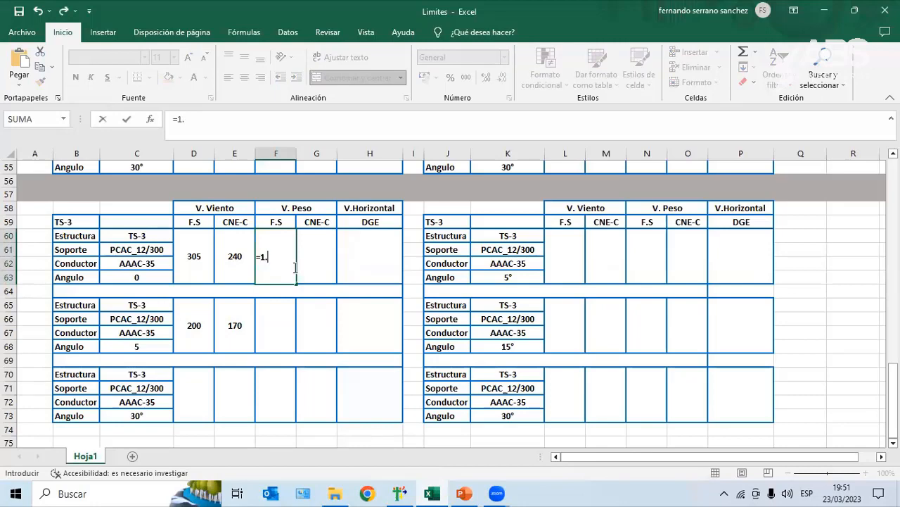
{"action": "type", "text": "5"}
{"action": "left_click", "coordinate": [191, 254]}
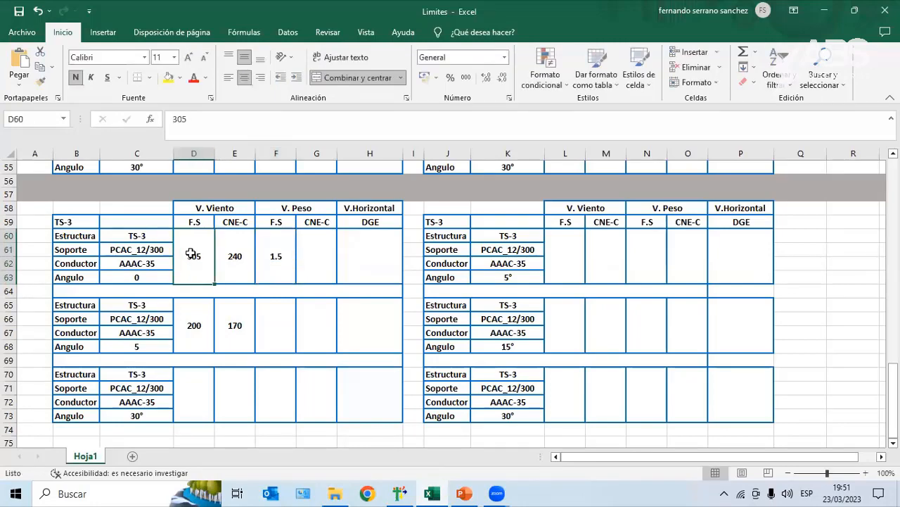
{"action": "left_click", "coordinate": [264, 259]}
{"action": "left_click", "coordinate": [195, 118]}
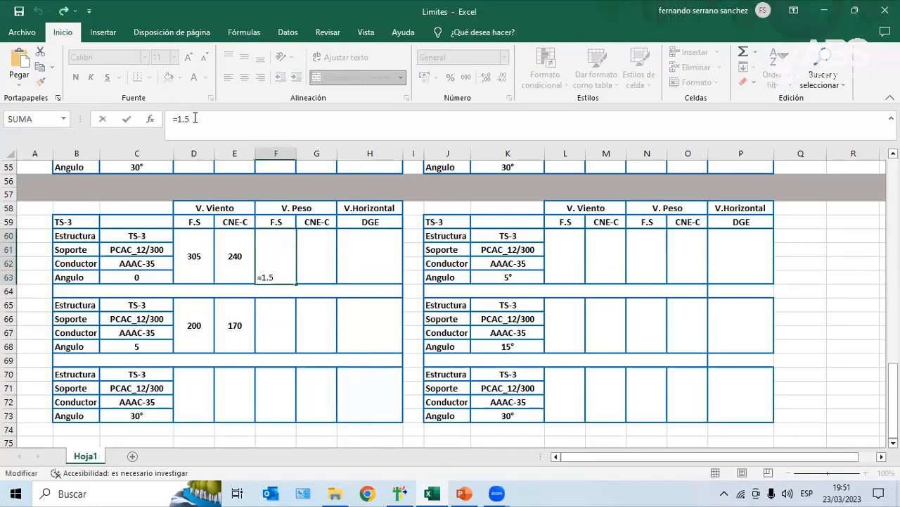
{"action": "type", "text": "*"}
{"action": "left_click", "coordinate": [193, 258]}
{"action": "key", "text": "Return"}
{"action": "left_click", "coordinate": [271, 257]}
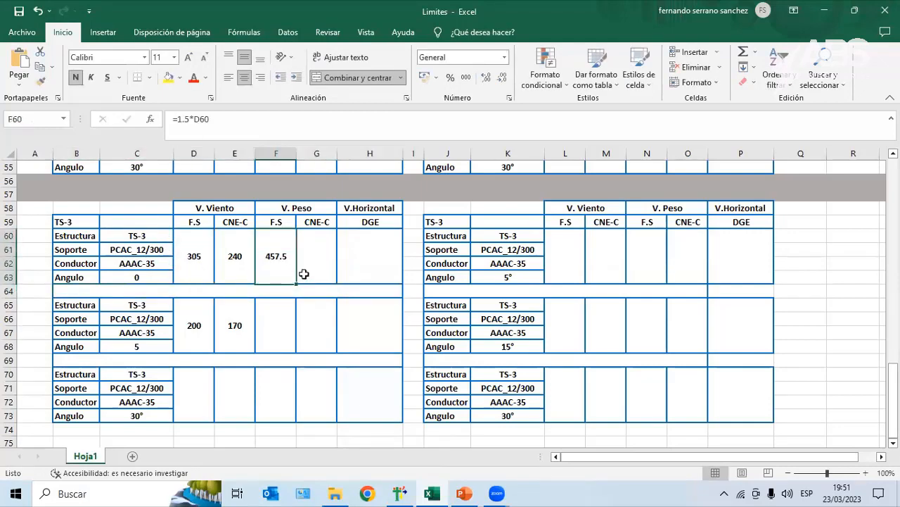
Step: Return to CAMRELT, close the weight span calculation and calculate TS-3's horizontal span by phase separation under Normativa REA/DGE
{"action": "left_click", "coordinate": [372, 253]}
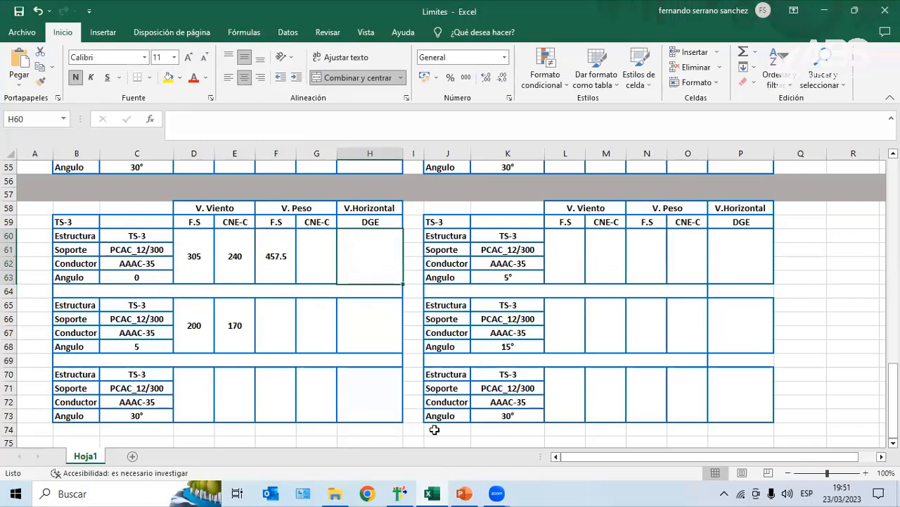
{"action": "left_click", "coordinate": [405, 492]}
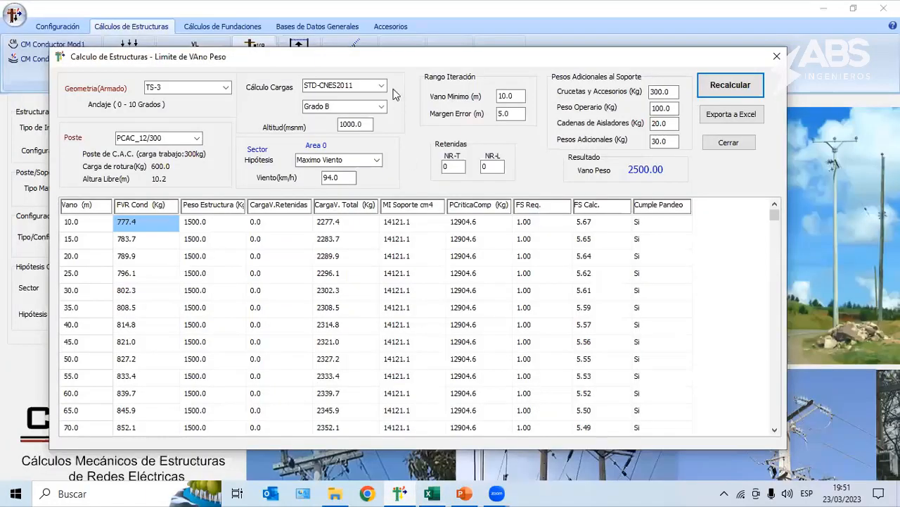
{"action": "left_click", "coordinate": [775, 55]}
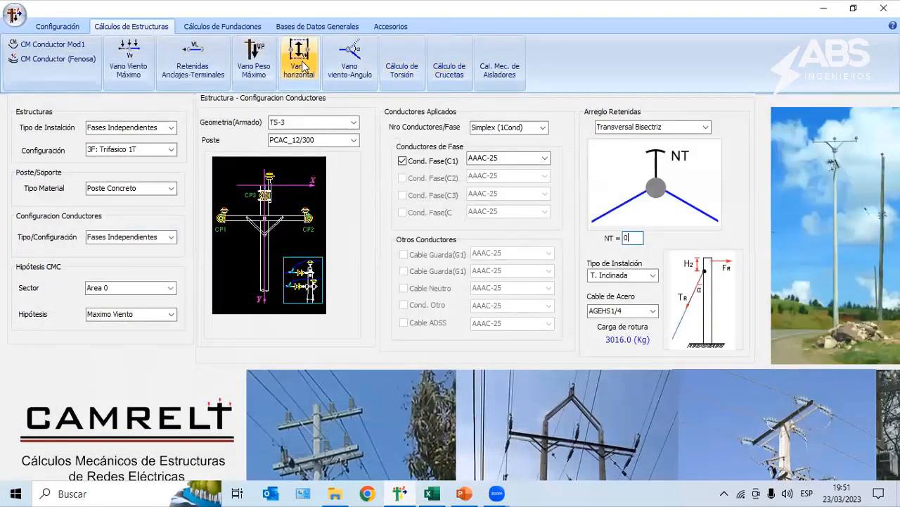
{"action": "left_click", "coordinate": [298, 60]}
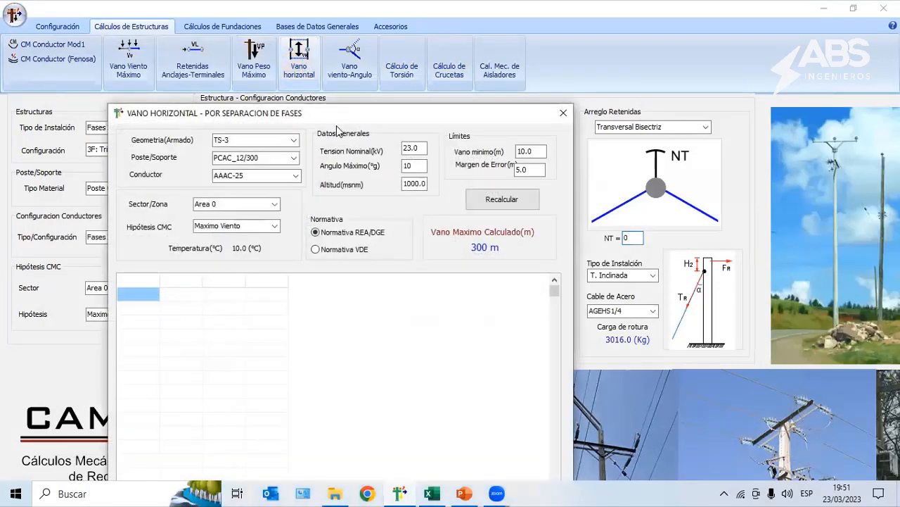
{"action": "left_click_drag", "start_coordinate": [345, 115], "coordinate": [359, 81]}
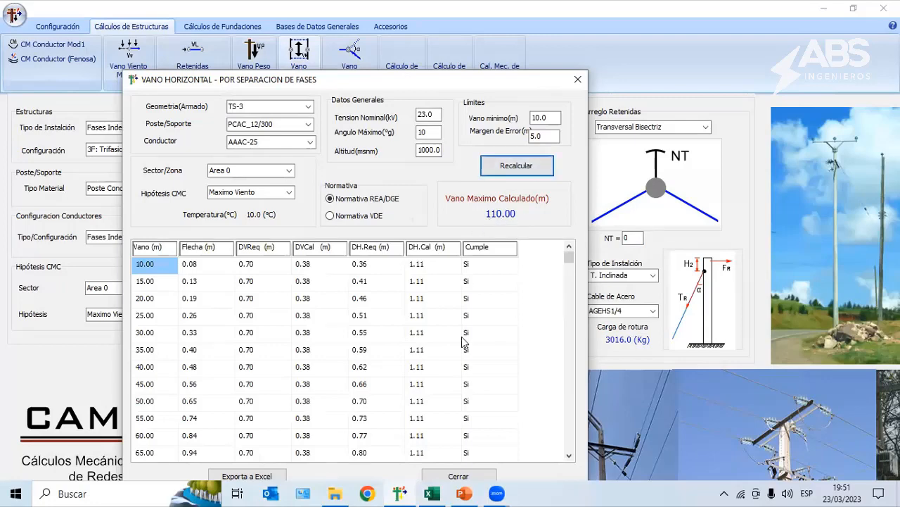
Step: Switch to the Limites workbook and record 110 as TS-3's DGE horizontal span in the 0°, 5° and left-hand 30° blocks
{"action": "left_click", "coordinate": [432, 493]}
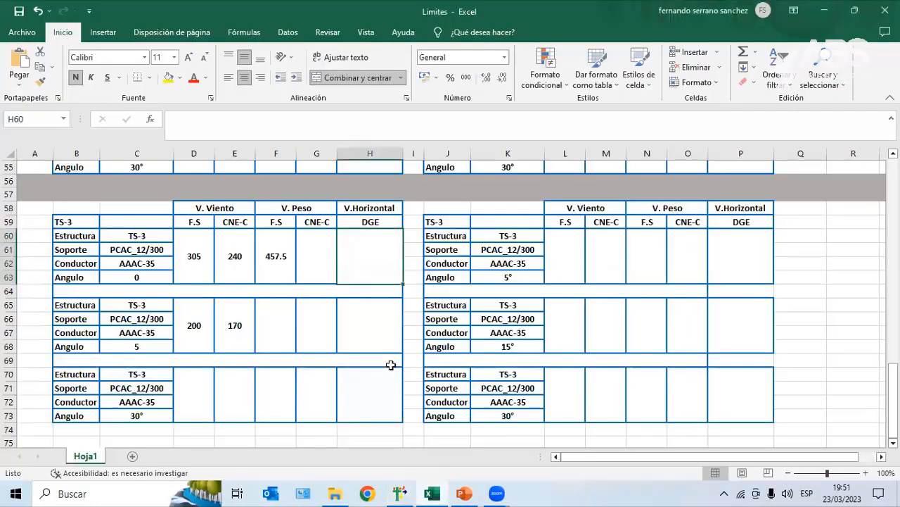
{"action": "type", "text": "11"}
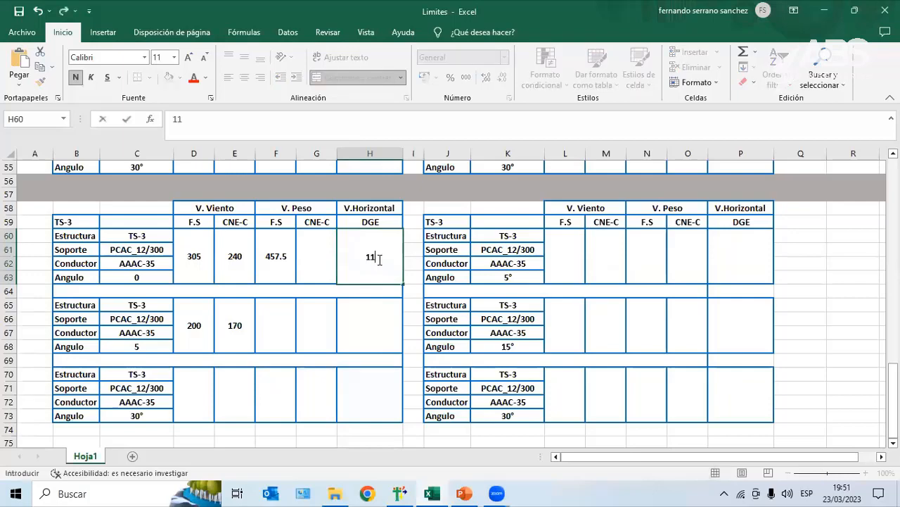
{"action": "type", "text": "0"}
{"action": "left_click", "coordinate": [382, 326]}
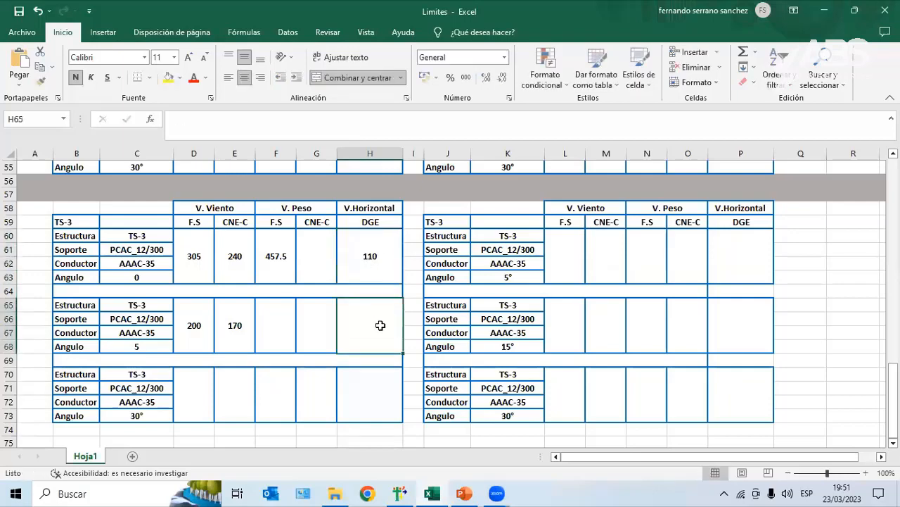
{"action": "type", "text": "110"}
{"action": "left_click", "coordinate": [374, 404]}
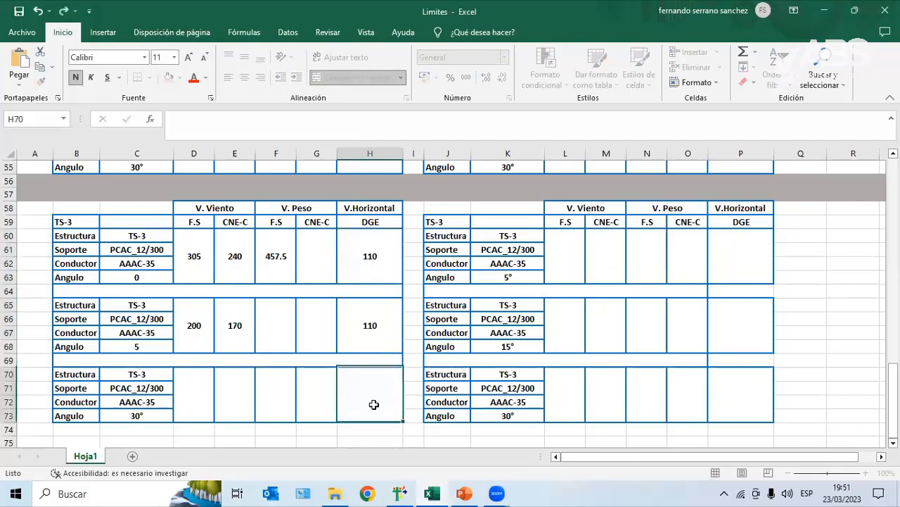
{"action": "type", "text": "110"}
{"action": "left_click", "coordinate": [373, 333]}
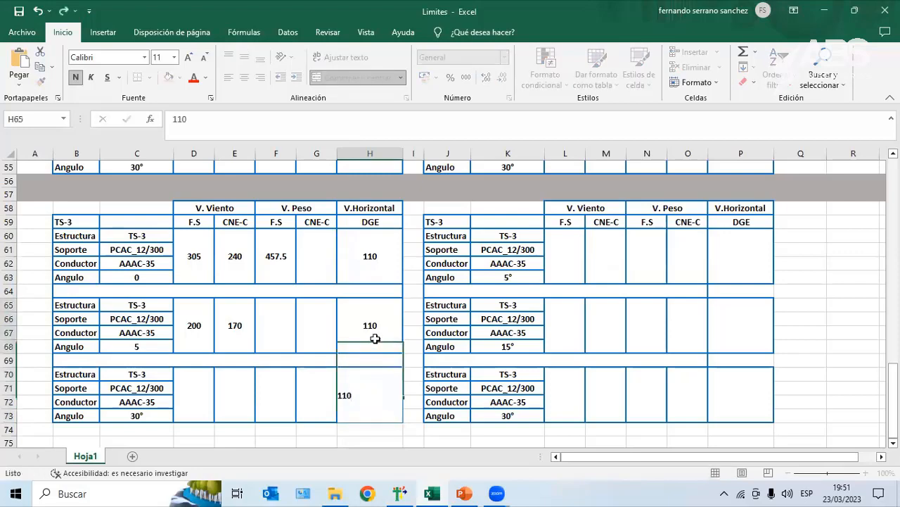
{"action": "left_click", "coordinate": [374, 256]}
Step: Compute TS-3's CNE-C weight span at 0° in G60 as 1.5 times the CNE-C wind span in E60
{"action": "left_click", "coordinate": [310, 249]}
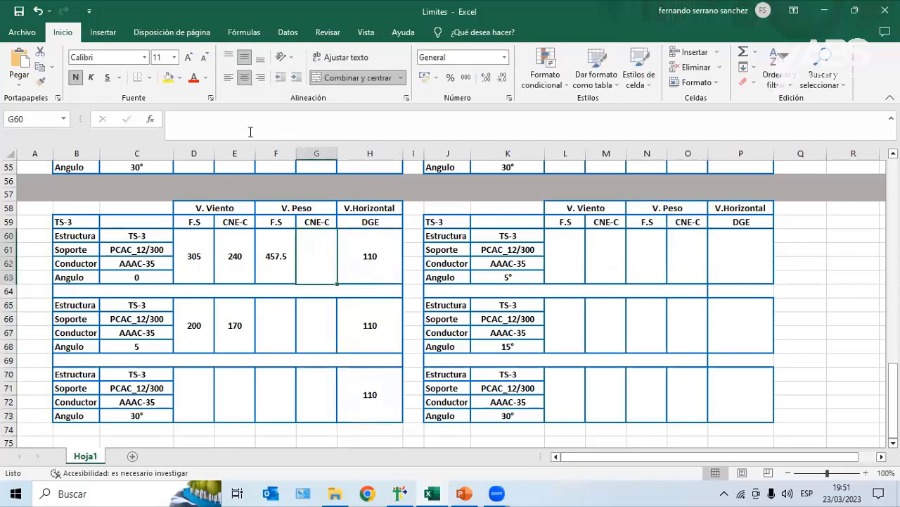
{"action": "left_click", "coordinate": [244, 118]}
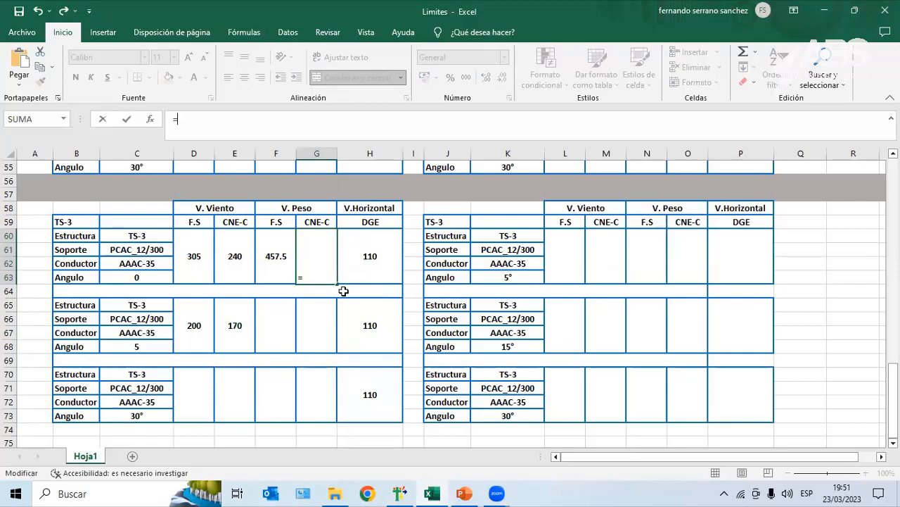
{"action": "type", "text": "1.5"}
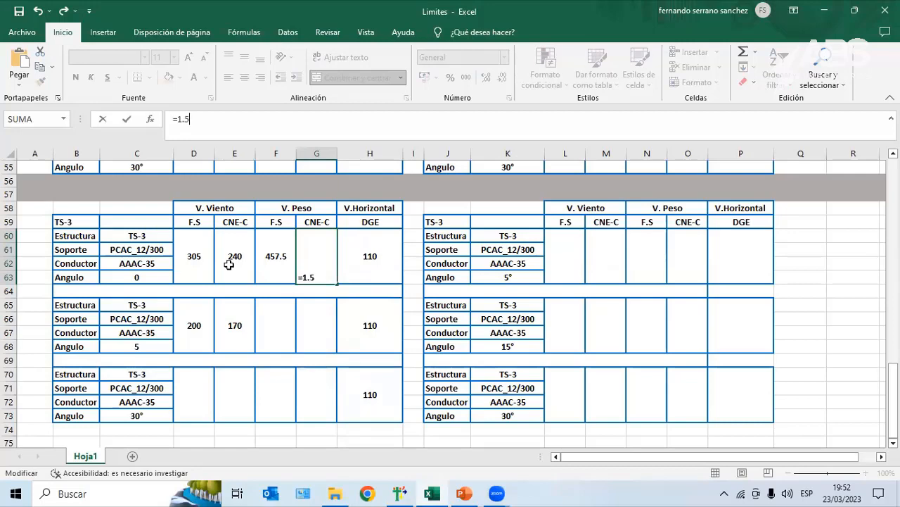
{"action": "key", "text": "Return"}
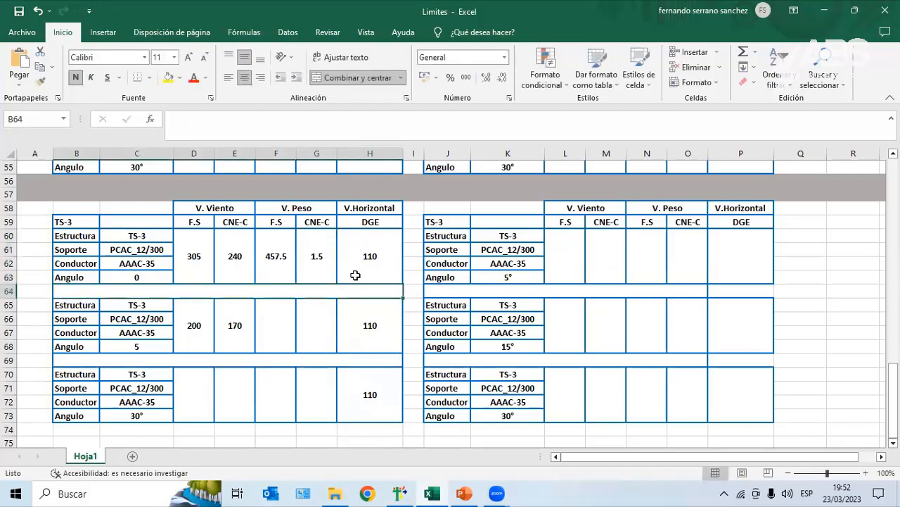
{"action": "left_click", "coordinate": [314, 260]}
{"action": "left_click", "coordinate": [230, 112]}
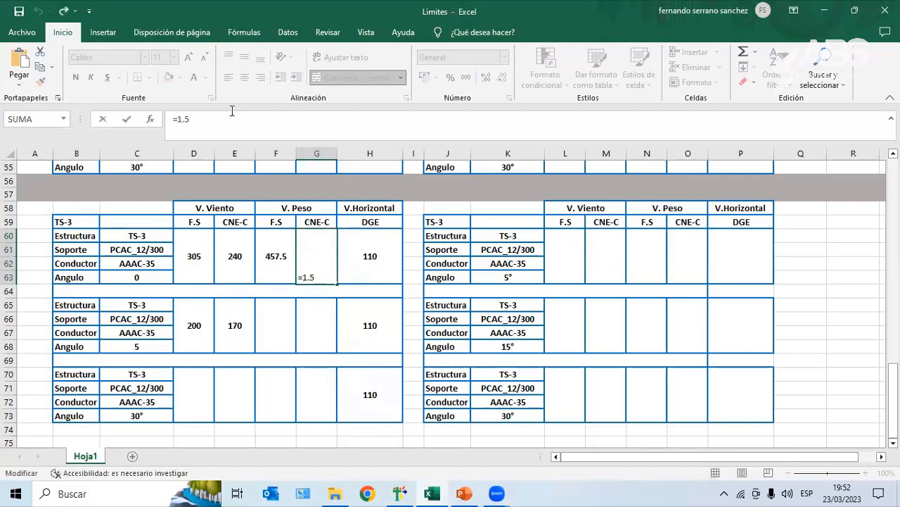
{"action": "type", "text": "*"}
{"action": "left_click", "coordinate": [237, 258]}
{"action": "key", "text": "Return"}
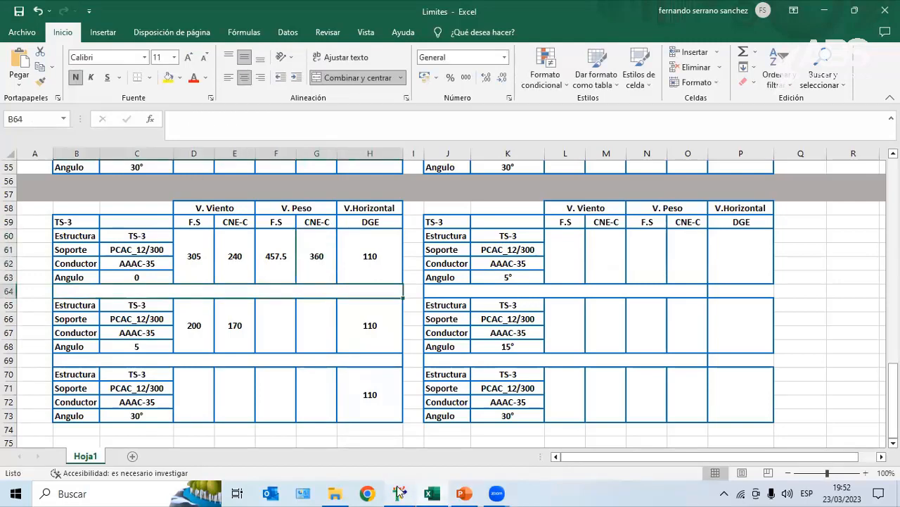
Step: Switch to CAMRELT, close the horizontal span calculation and open the structures database
{"action": "left_click", "coordinate": [399, 493]}
{"action": "left_click", "coordinate": [577, 79]}
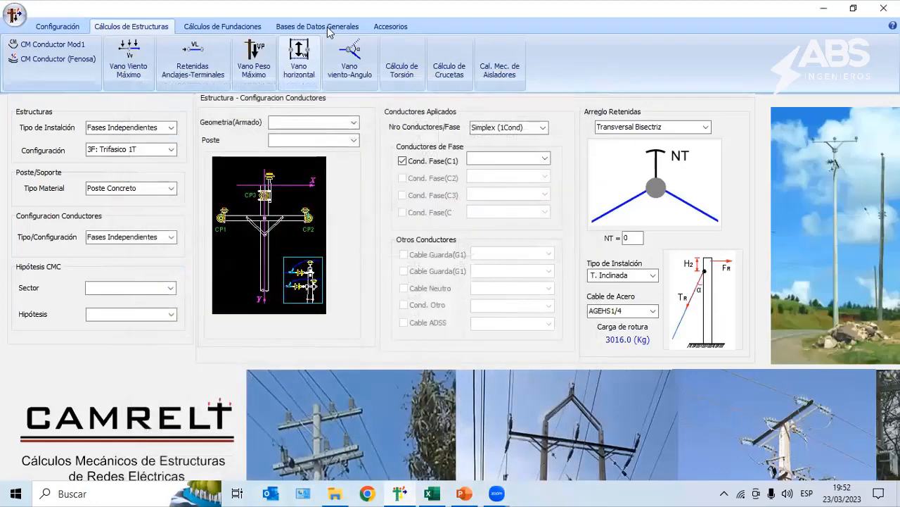
{"action": "left_click", "coordinate": [321, 27]}
{"action": "left_click", "coordinate": [27, 59]}
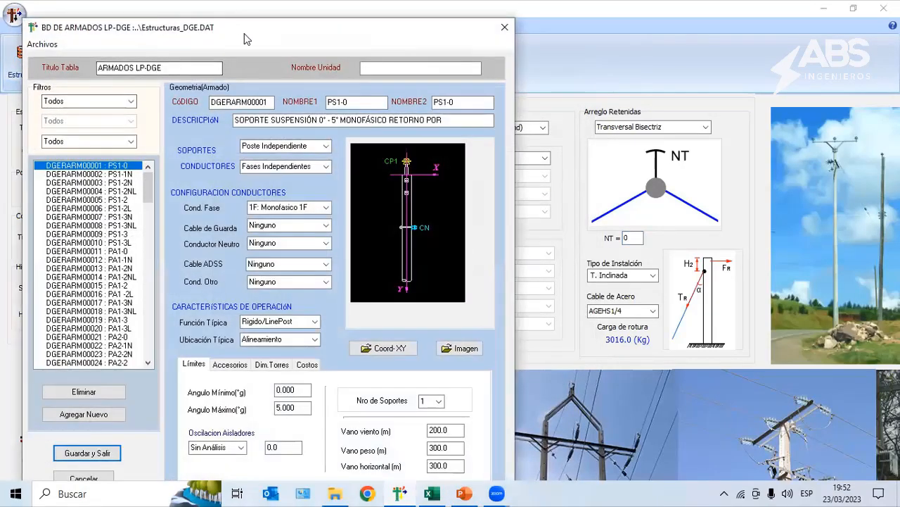
{"action": "left_click_drag", "start_coordinate": [244, 34], "coordinate": [357, 25]}
Step: Browse the available structure database files in the Structures folder, then cancel without opening another table
{"action": "left_click", "coordinate": [165, 41]}
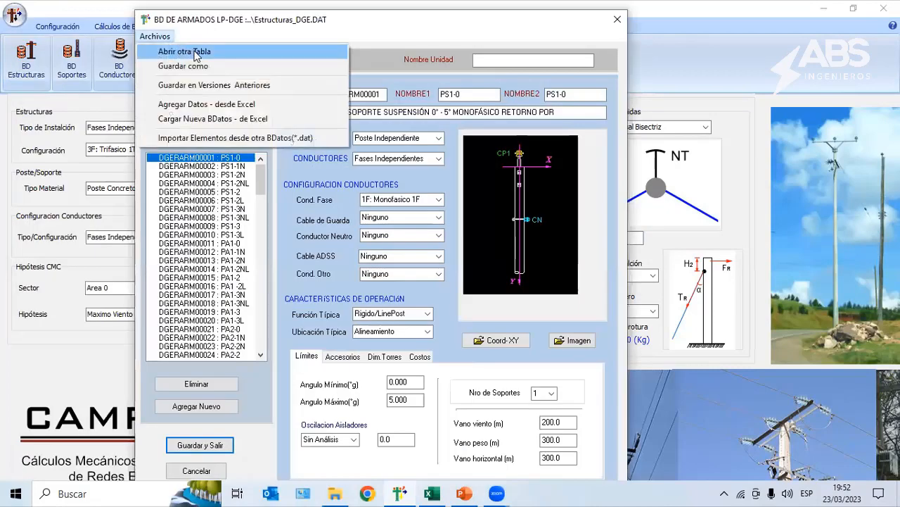
{"action": "left_click", "coordinate": [176, 52]}
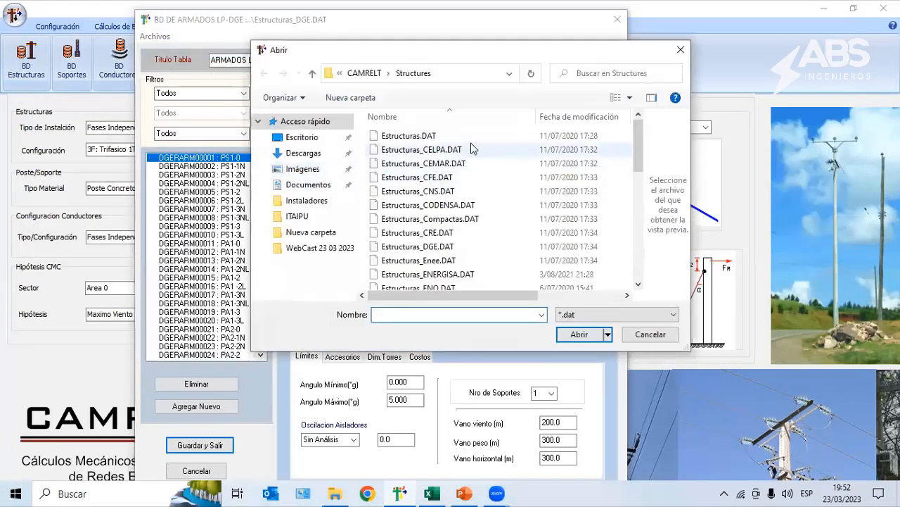
{"action": "scroll", "coordinate": [453, 183], "scroll_direction": "down", "scroll_amount": 10}
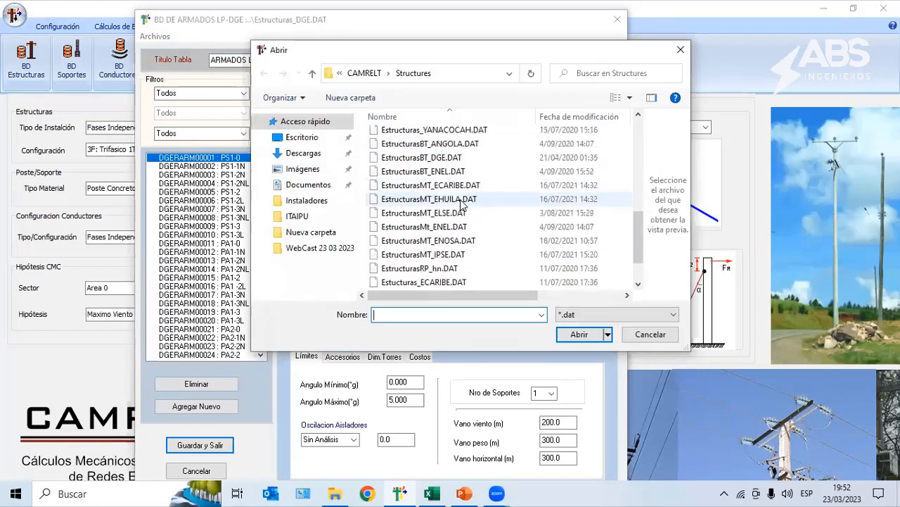
{"action": "scroll", "coordinate": [465, 215], "scroll_direction": "up", "scroll_amount": 10}
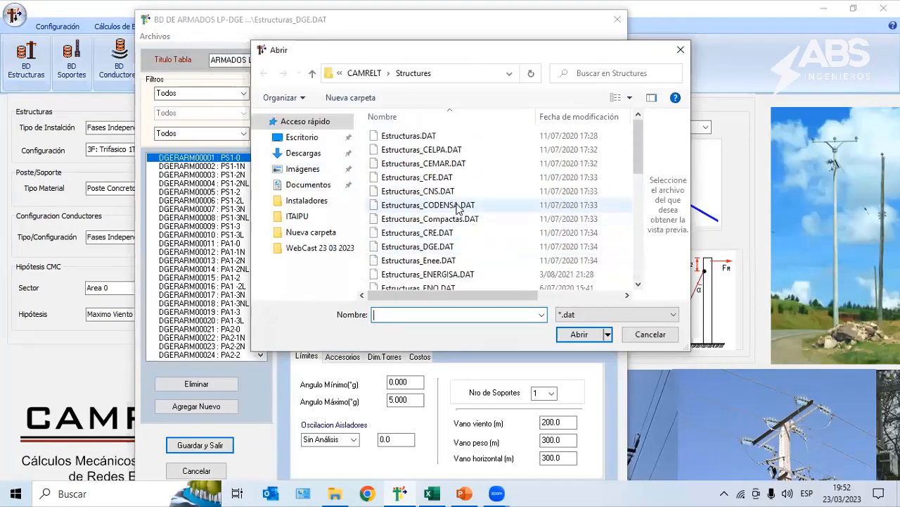
{"action": "scroll", "coordinate": [456, 205], "scroll_direction": "down", "scroll_amount": 9}
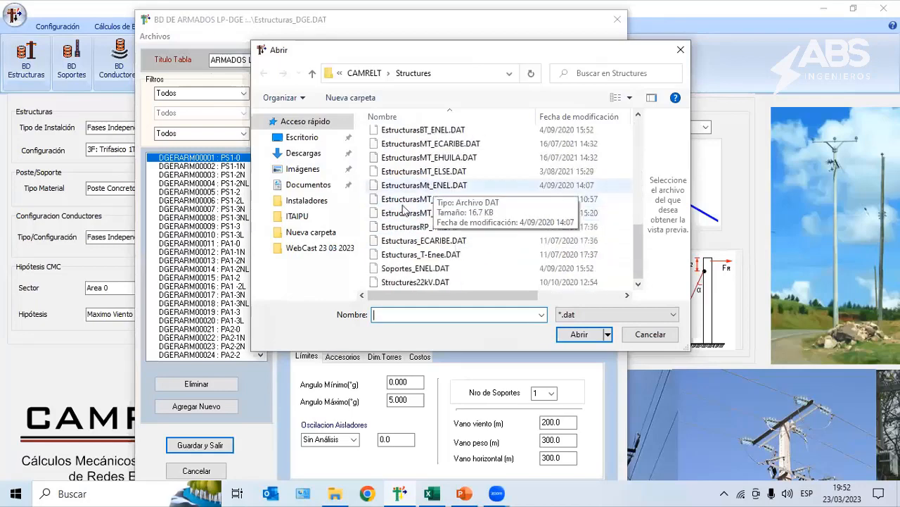
{"action": "scroll", "coordinate": [450, 211], "scroll_direction": "up", "scroll_amount": 2}
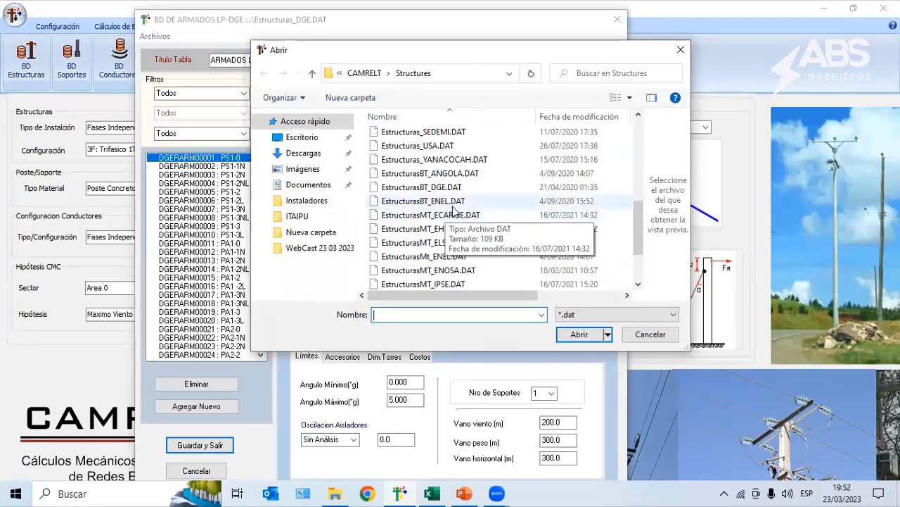
{"action": "scroll", "coordinate": [445, 214], "scroll_direction": "up", "scroll_amount": 6}
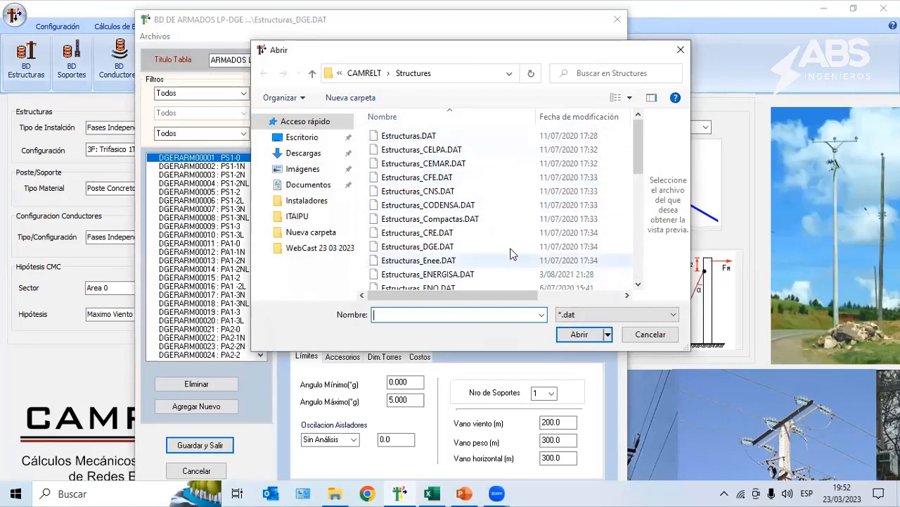
{"action": "left_click", "coordinate": [642, 338]}
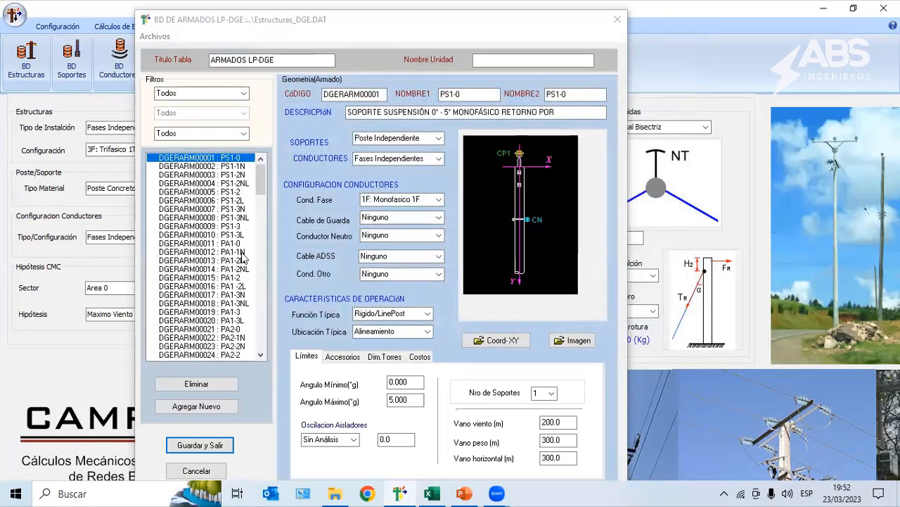
Step: Examine PS1-3's record in the DGE structures database, including its conductor coordinates and its minimum and maximum angle limits
{"action": "left_click", "coordinate": [233, 227]}
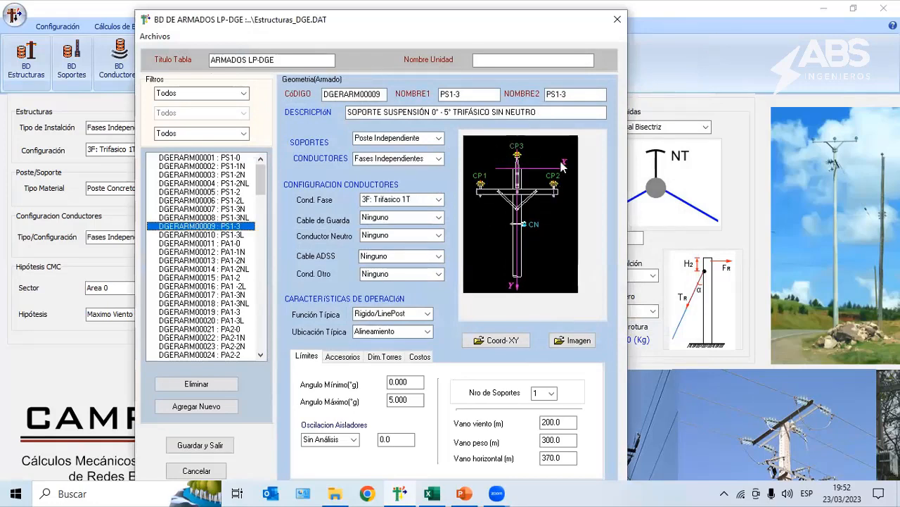
{"action": "left_click", "coordinate": [498, 340]}
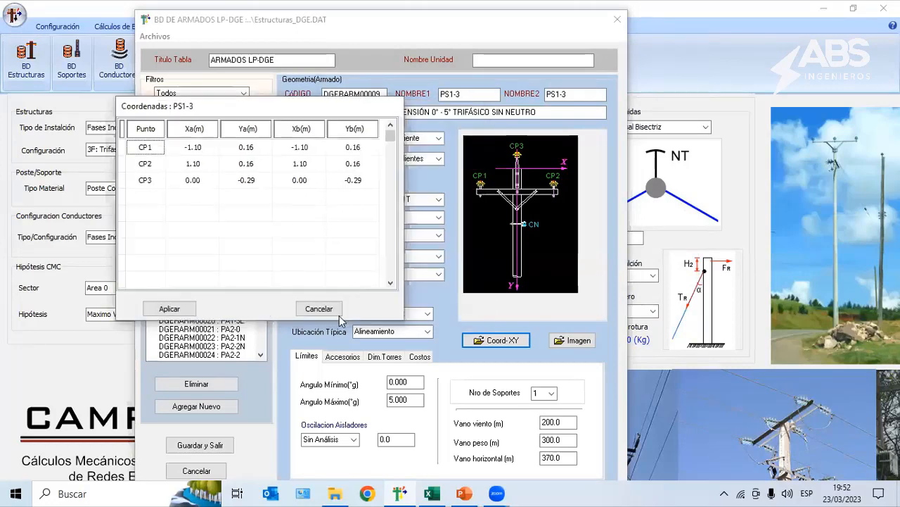
{"action": "left_click", "coordinate": [338, 318]}
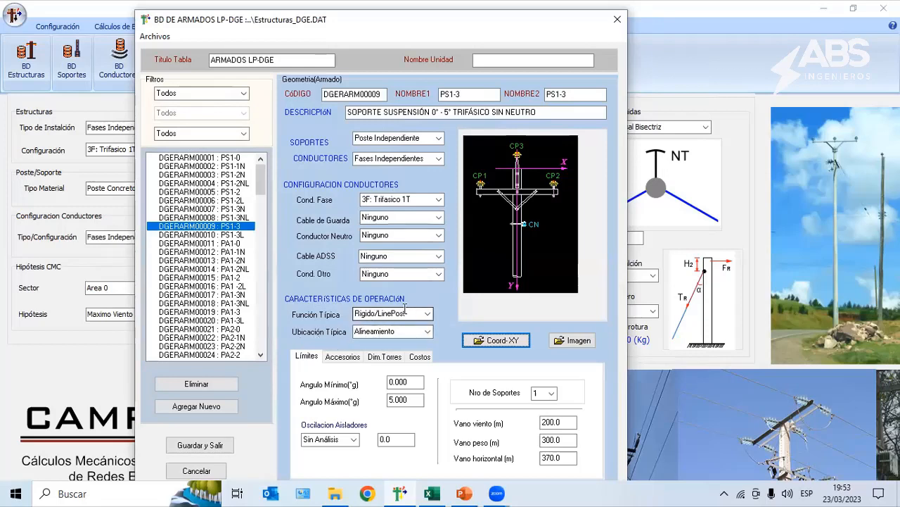
{"action": "left_click", "coordinate": [415, 380]}
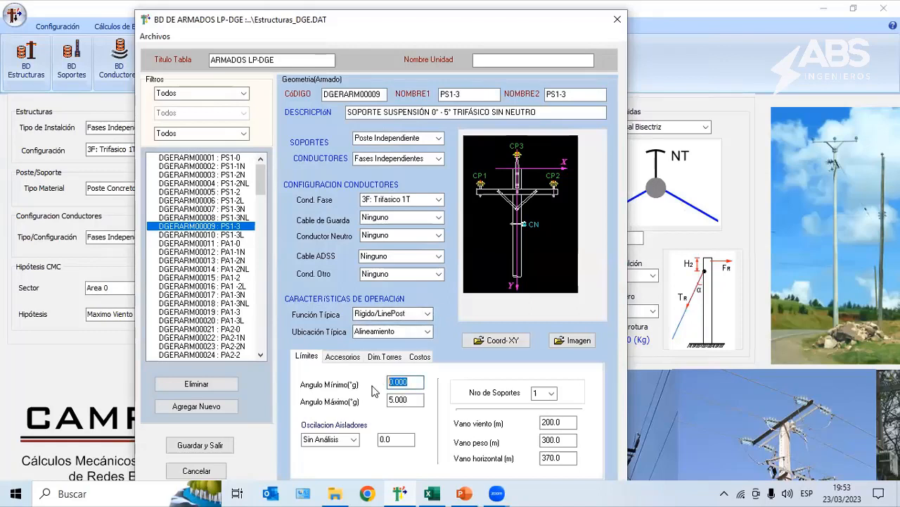
{"action": "left_click_drag", "start_coordinate": [407, 399], "coordinate": [356, 408]}
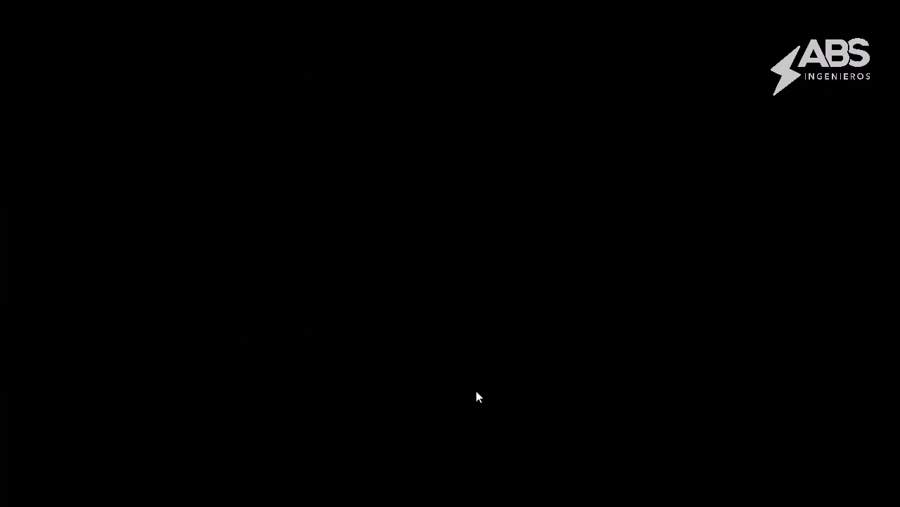
Step: End the PowerPoint slideshow, switch back to CAMRELT, then save and close the structures database
{"action": "key", "text": "Escape"}
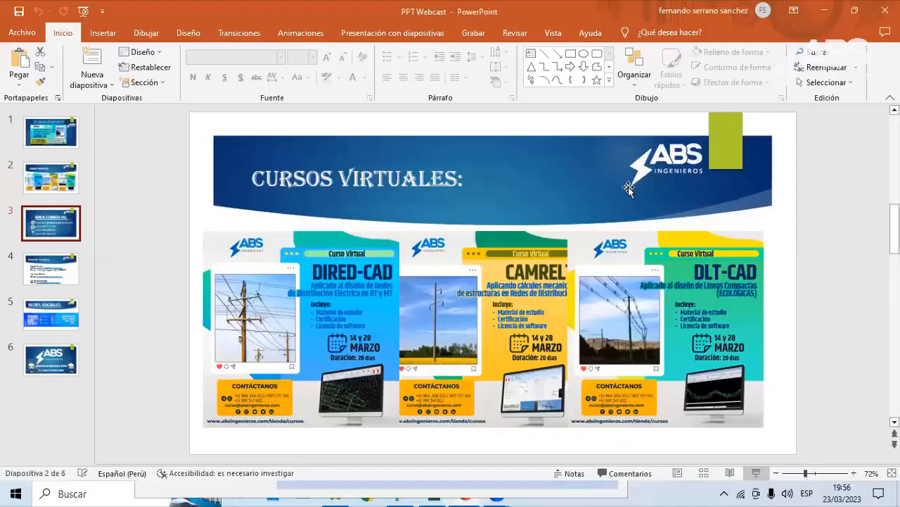
{"action": "left_click", "coordinate": [399, 493]}
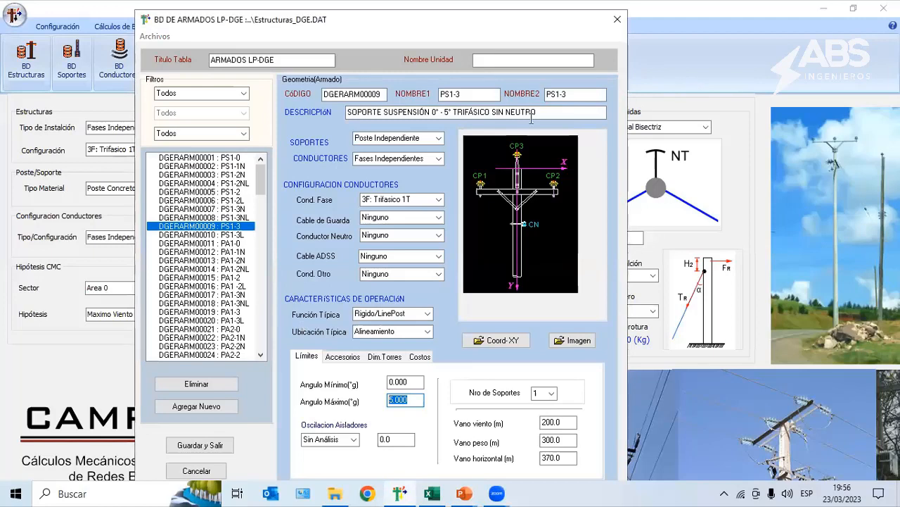
{"action": "left_click", "coordinate": [156, 36]}
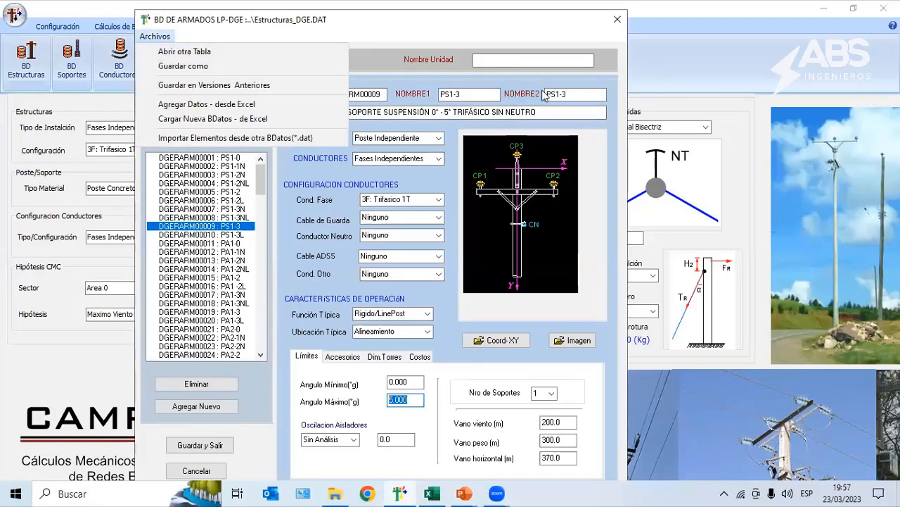
{"action": "left_click", "coordinate": [672, 69]}
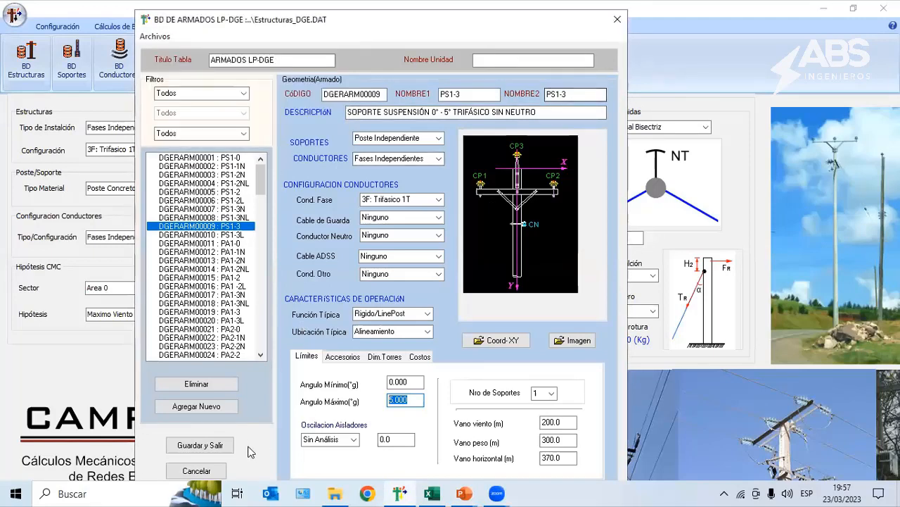
{"action": "left_click", "coordinate": [204, 445]}
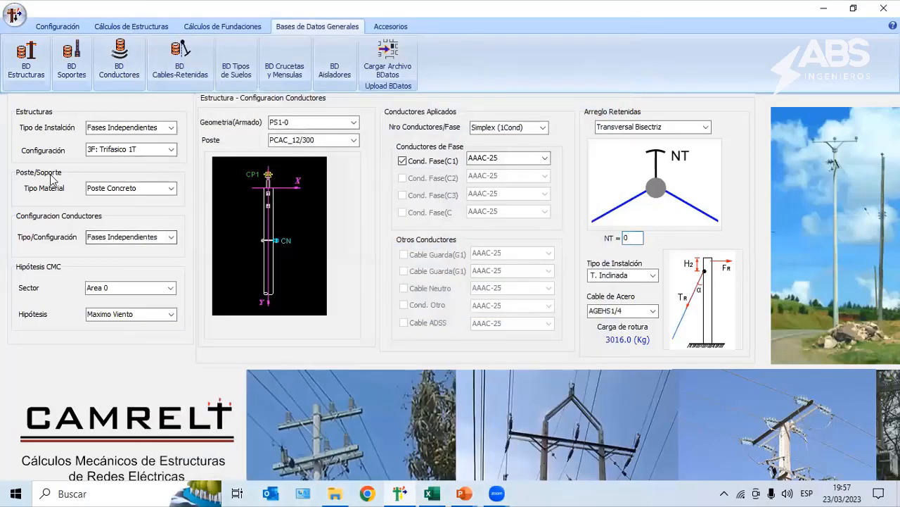
Step: Set the pole material to Poste Madera and the structure configuration to 3F: Trifasico 1T
{"action": "left_click", "coordinate": [170, 195]}
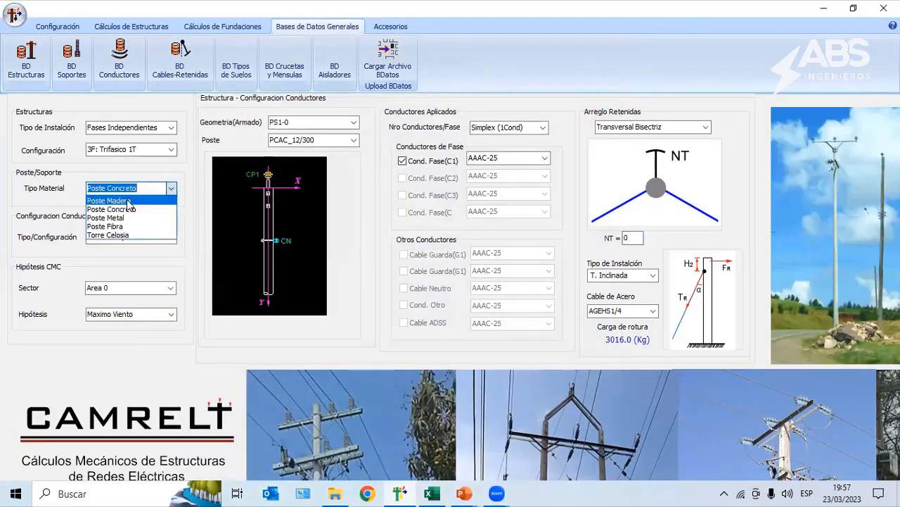
{"action": "left_click", "coordinate": [129, 202]}
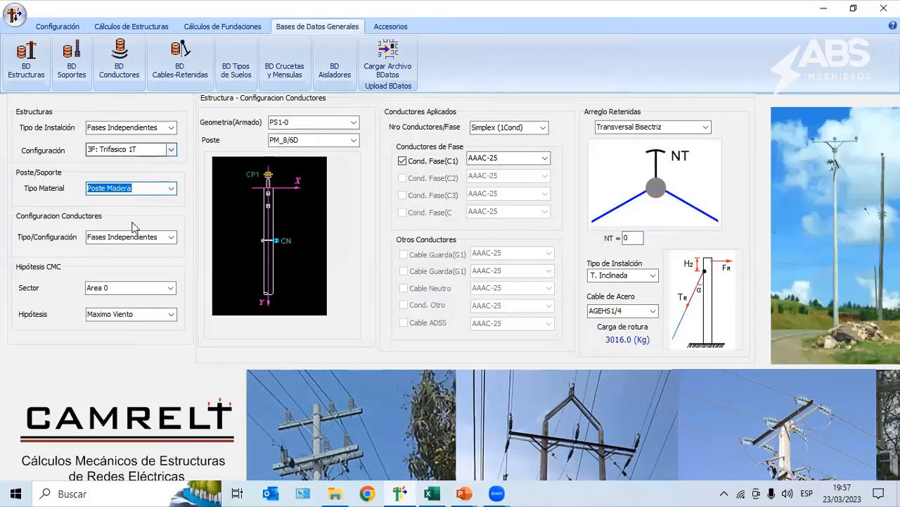
{"action": "left_click", "coordinate": [171, 150]}
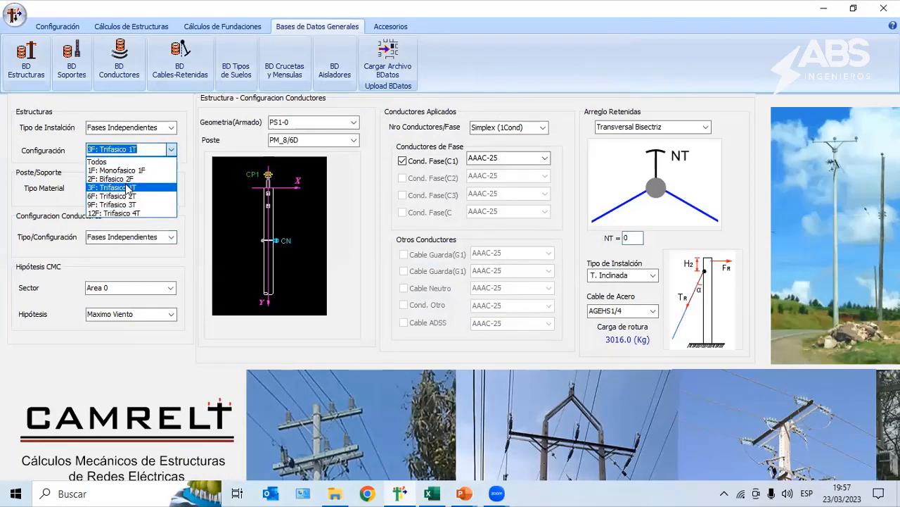
{"action": "left_click", "coordinate": [128, 188]}
Step: Choose PS1-3 as the structure geometry and PM_12/6D as its wooden pole
{"action": "left_click", "coordinate": [354, 123]}
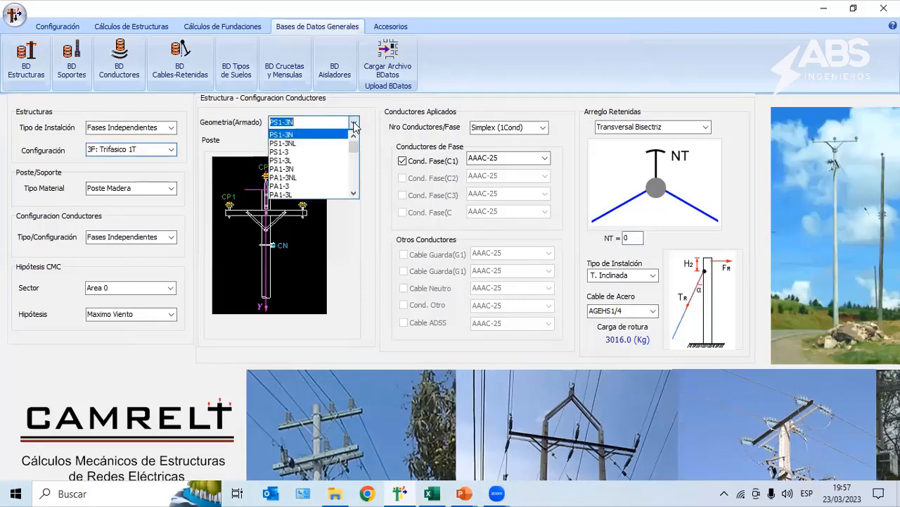
{"action": "left_click", "coordinate": [284, 153]}
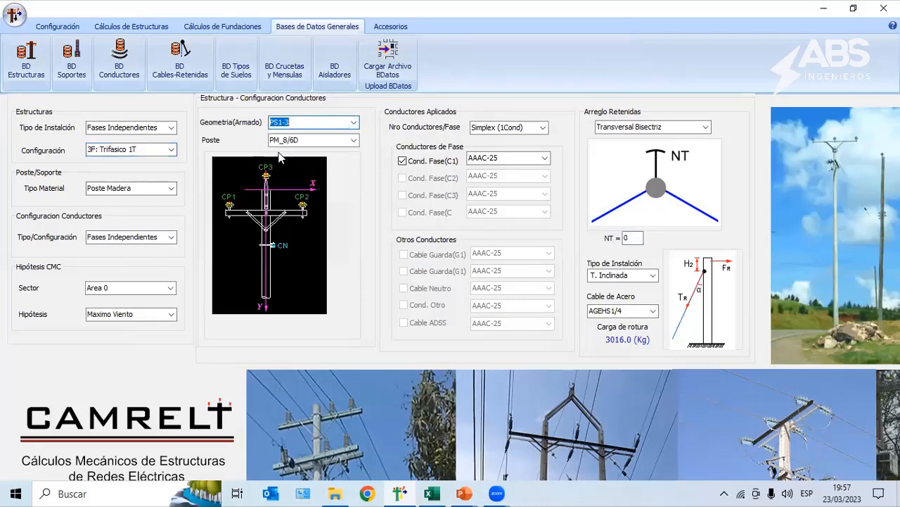
{"action": "left_click", "coordinate": [353, 140]}
{"action": "scroll", "coordinate": [329, 168], "scroll_direction": "down", "scroll_amount": 1}
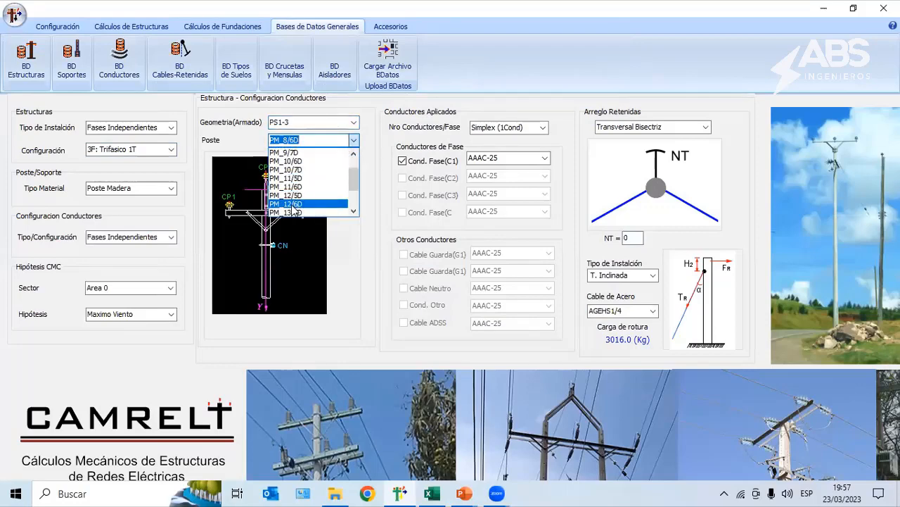
{"action": "left_click", "coordinate": [294, 204]}
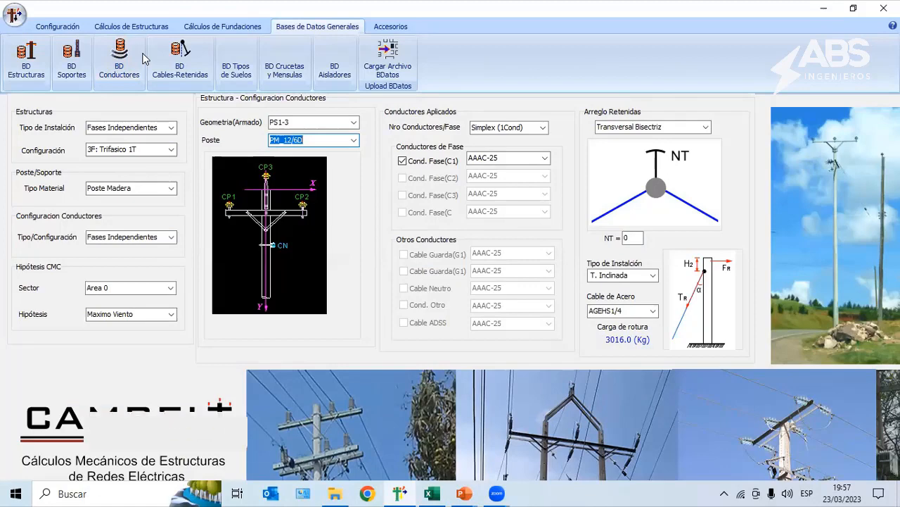
Step: Calculate PS1-3's maximum wind span on pole PM_12/6D, first evaluating by Solo Rotura and then by Rotura y Deflexión
{"action": "left_click", "coordinate": [221, 26]}
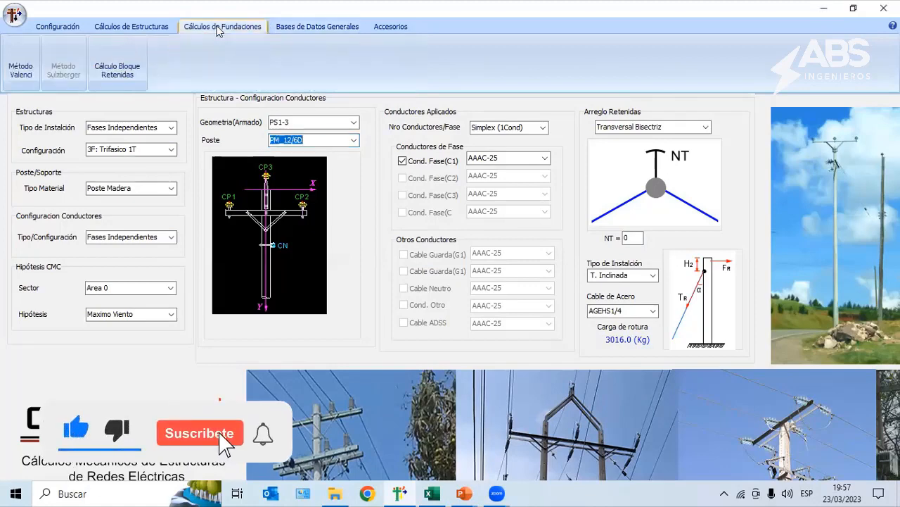
{"action": "left_click", "coordinate": [132, 26]}
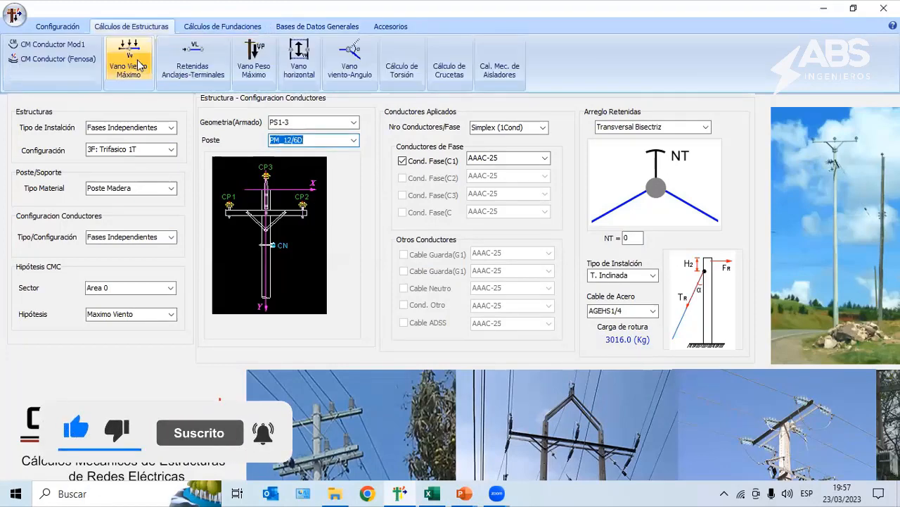
{"action": "left_click", "coordinate": [129, 53]}
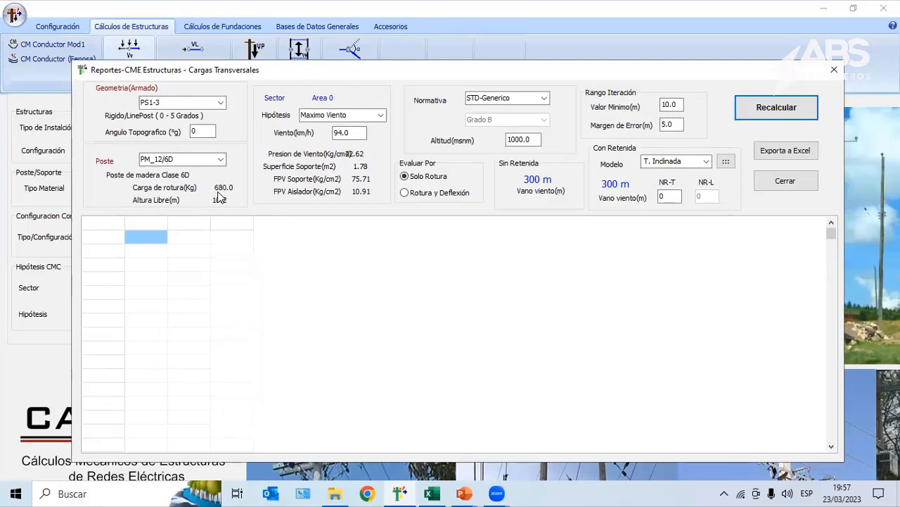
{"action": "left_click", "coordinate": [780, 114]}
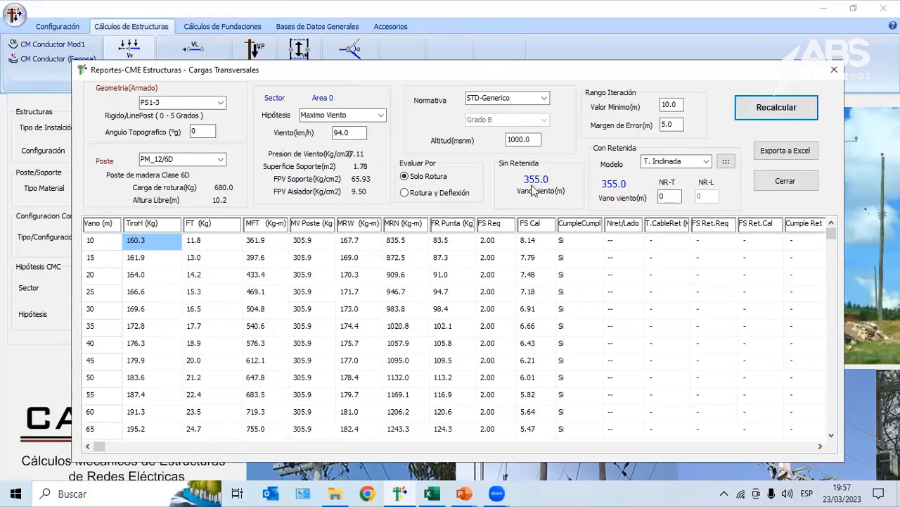
{"action": "left_click", "coordinate": [405, 193]}
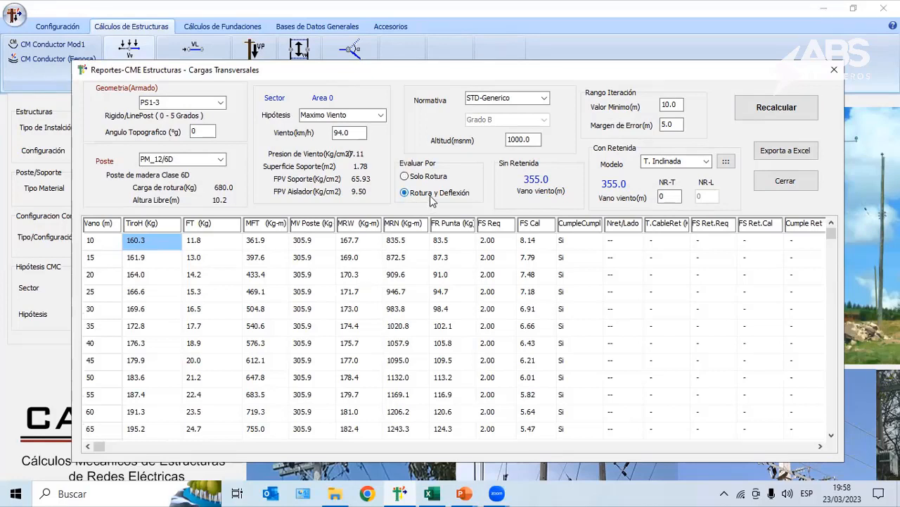
{"action": "left_click", "coordinate": [794, 118]}
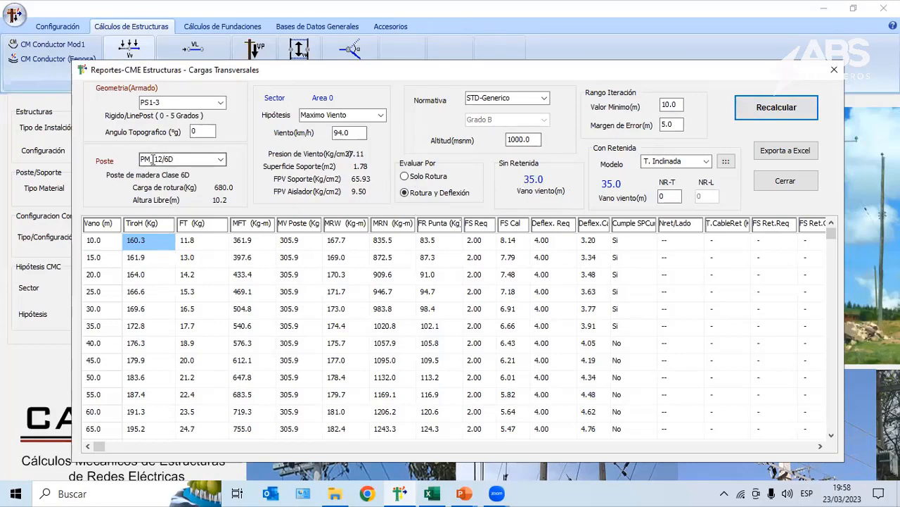
Step: Change the pole to PM_12/5D and recalculate the maximum wind span
{"action": "left_click", "coordinate": [221, 161]}
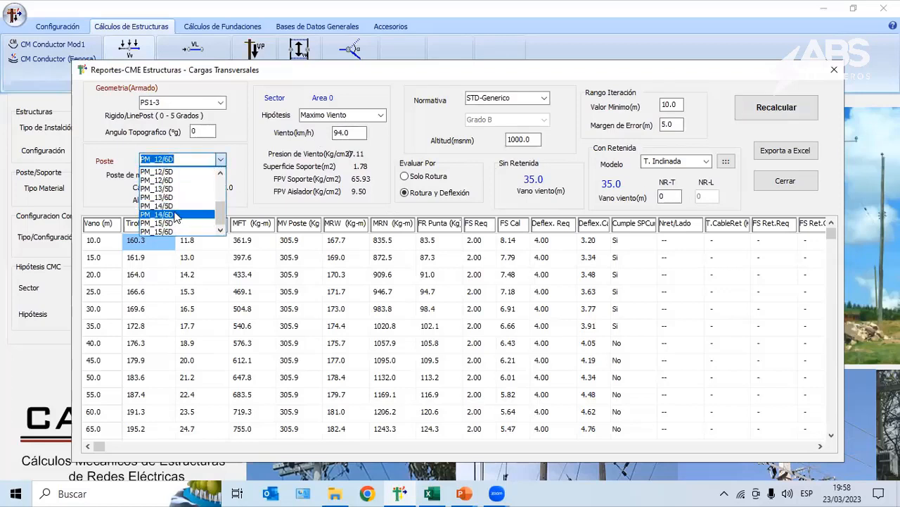
{"action": "left_click", "coordinate": [178, 172]}
{"action": "key", "text": "Return"}
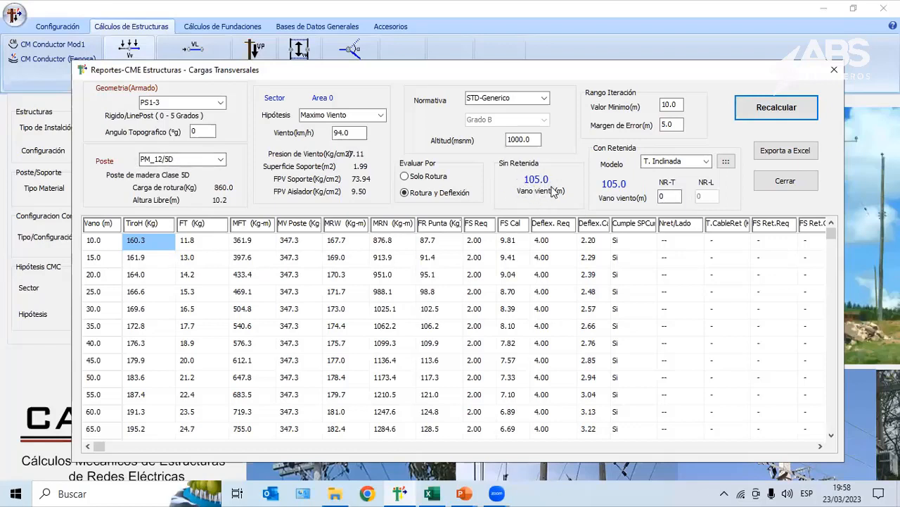
Step: Recalculate PS1-3's maximum wind span with pole PM_13/5D and then with pole PM_13/6D
{"action": "left_click", "coordinate": [181, 158]}
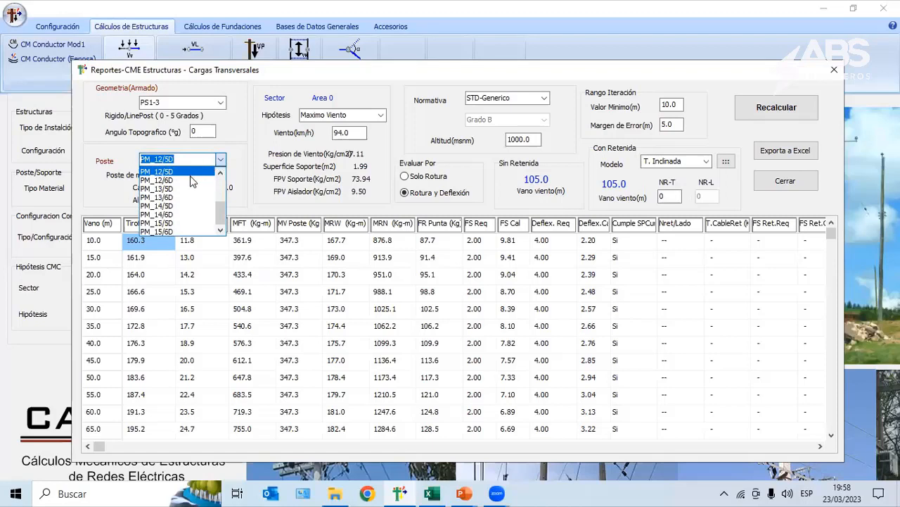
{"action": "left_click", "coordinate": [176, 198]}
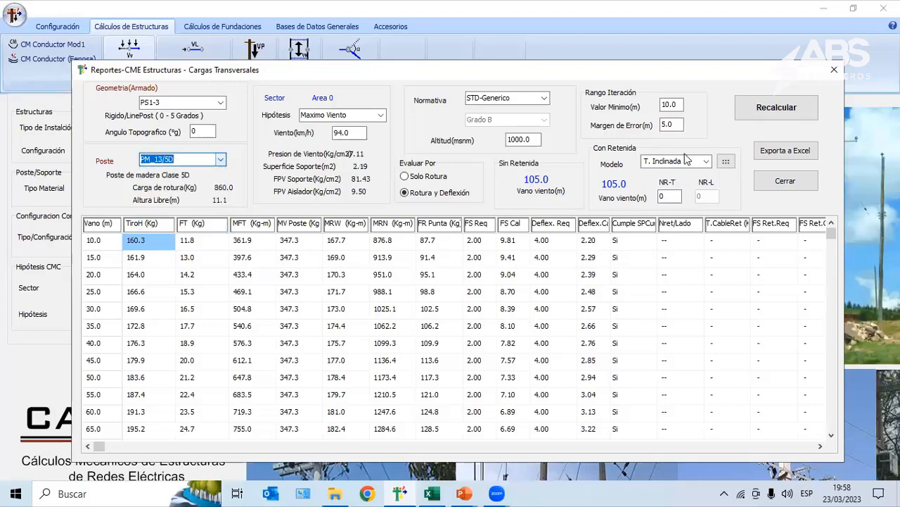
{"action": "left_click", "coordinate": [765, 112]}
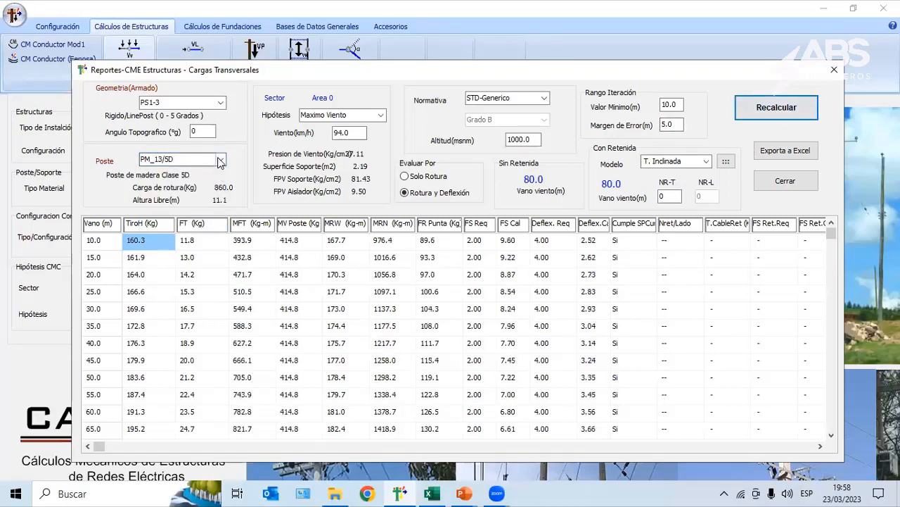
{"action": "left_click", "coordinate": [181, 158]}
{"action": "left_click", "coordinate": [176, 197]}
{"action": "left_click", "coordinate": [760, 107]}
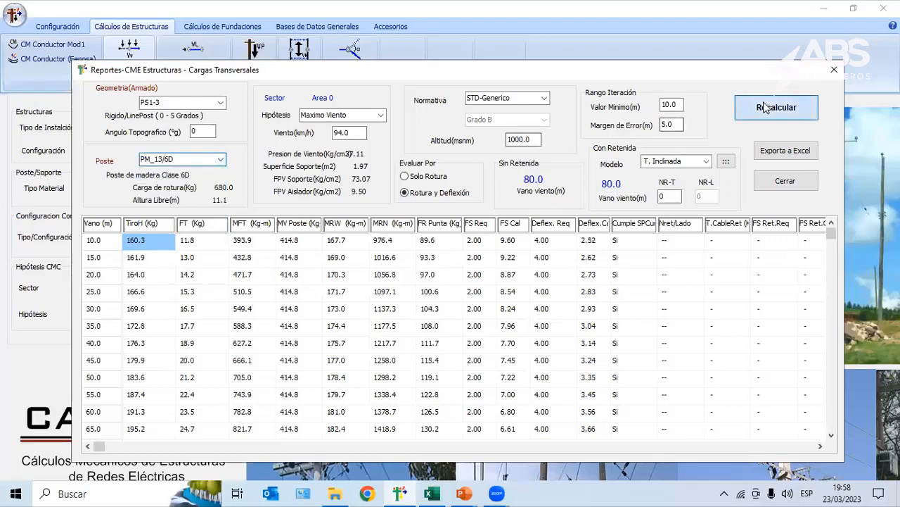
Step: Return the pole to PM_12/5D, recalculate the maximum wind span and close the transverse loads report
{"action": "left_click", "coordinate": [221, 159]}
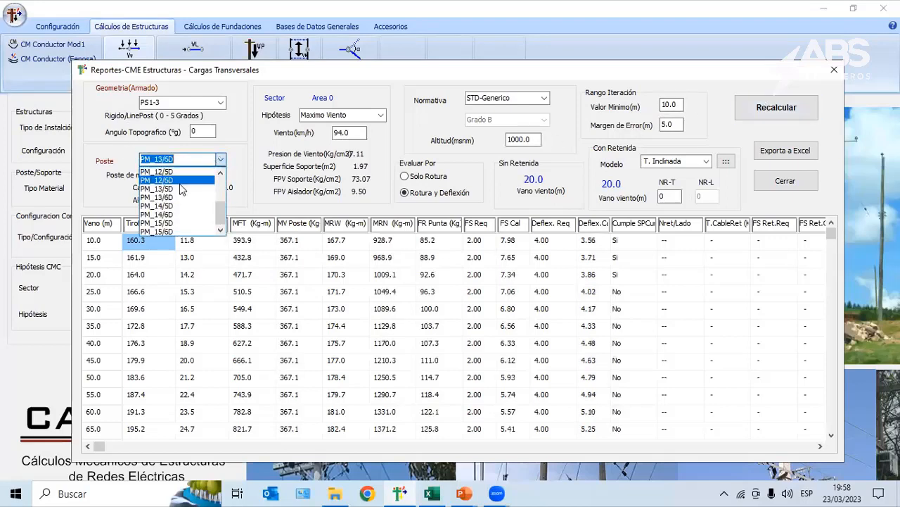
{"action": "left_click", "coordinate": [165, 170]}
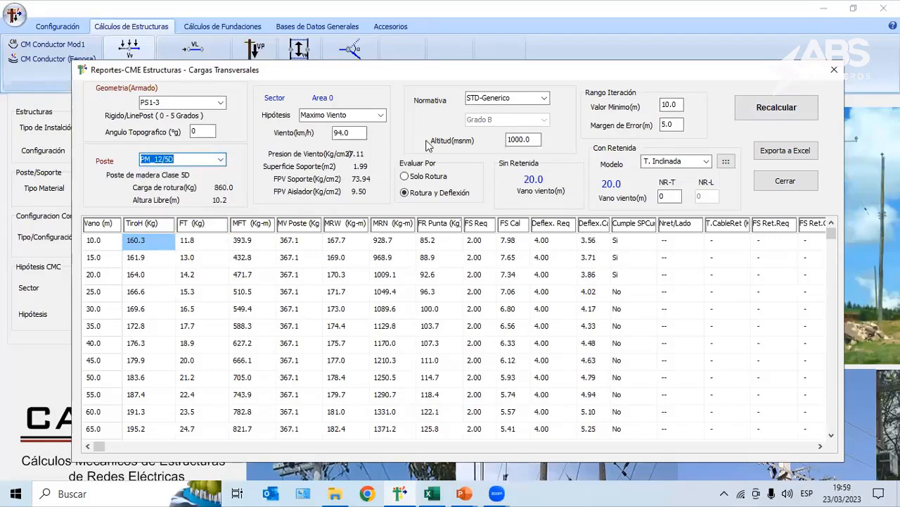
{"action": "left_click", "coordinate": [773, 106]}
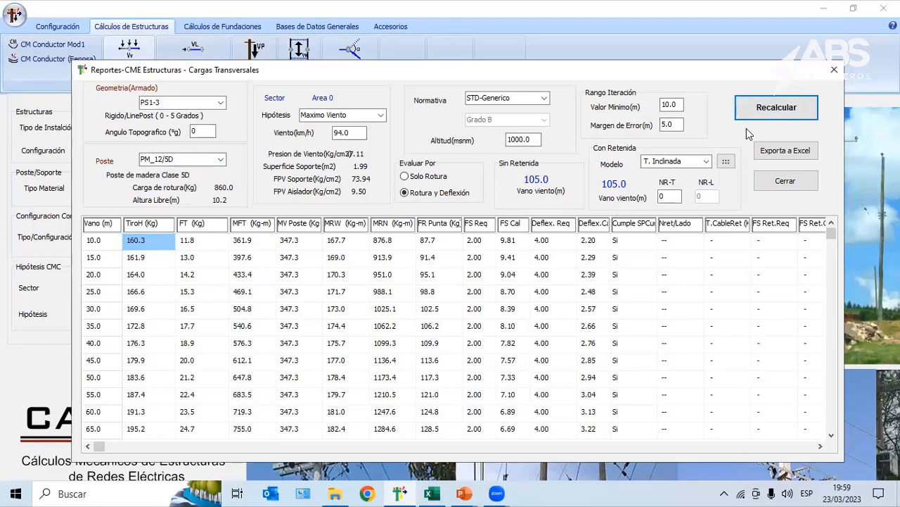
{"action": "left_click", "coordinate": [834, 70]}
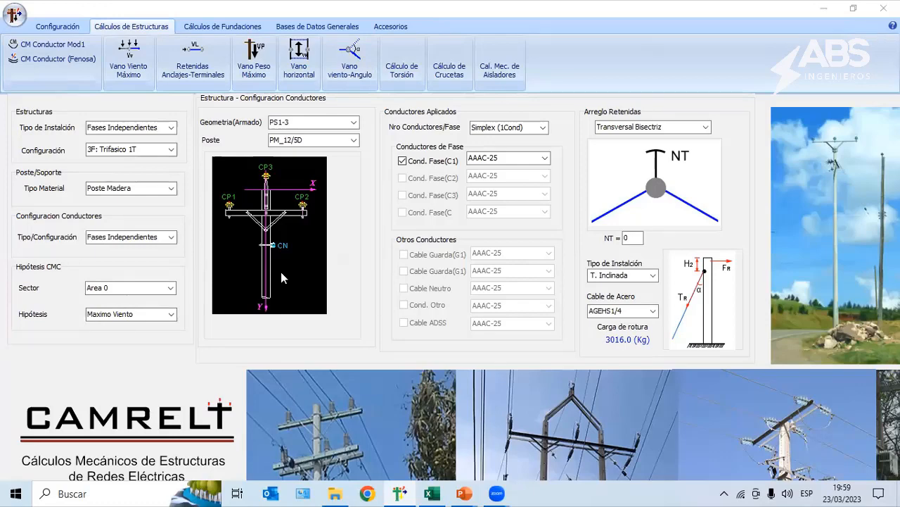
{"action": "left_click", "coordinate": [243, 29]}
{"action": "left_click", "coordinate": [61, 26]}
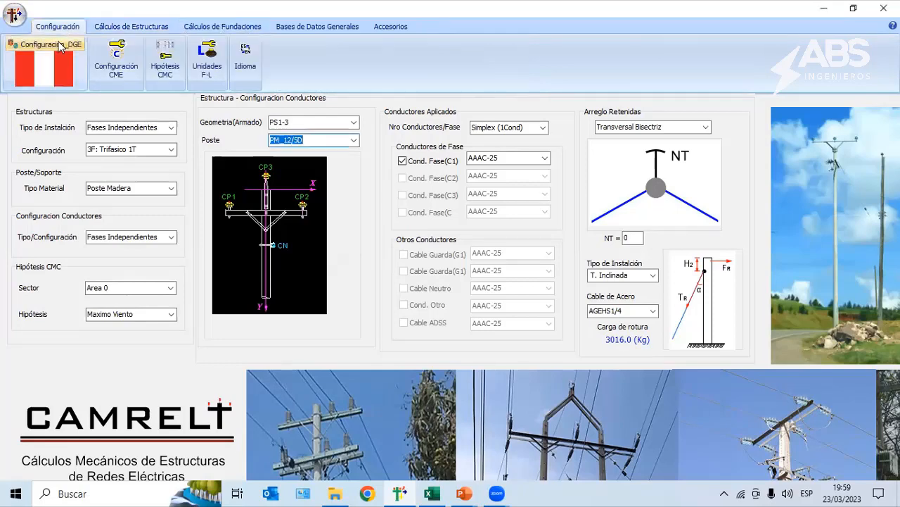
{"action": "left_click", "coordinate": [58, 48]}
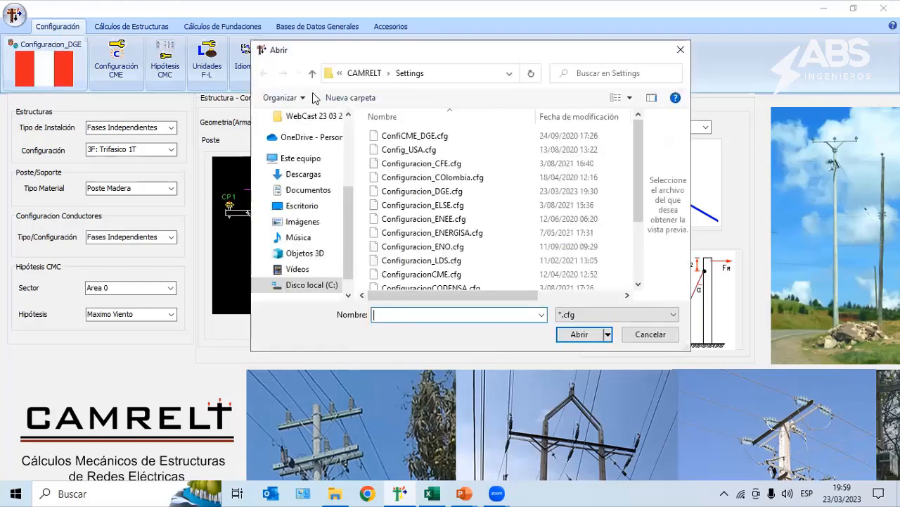
{"action": "left_click", "coordinate": [681, 49]}
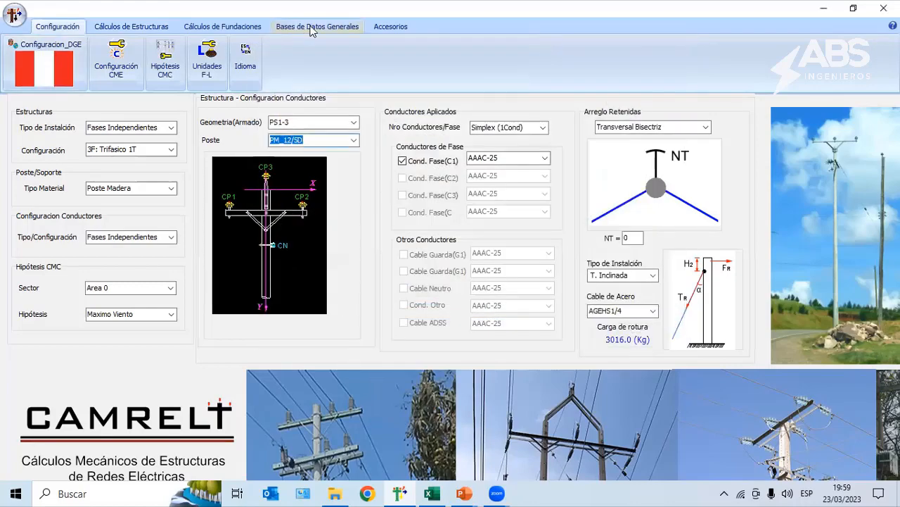
Step: Open the general structures database and bring up the selection of other structure files to load
{"action": "left_click", "coordinate": [317, 26]}
{"action": "left_click", "coordinate": [28, 60]}
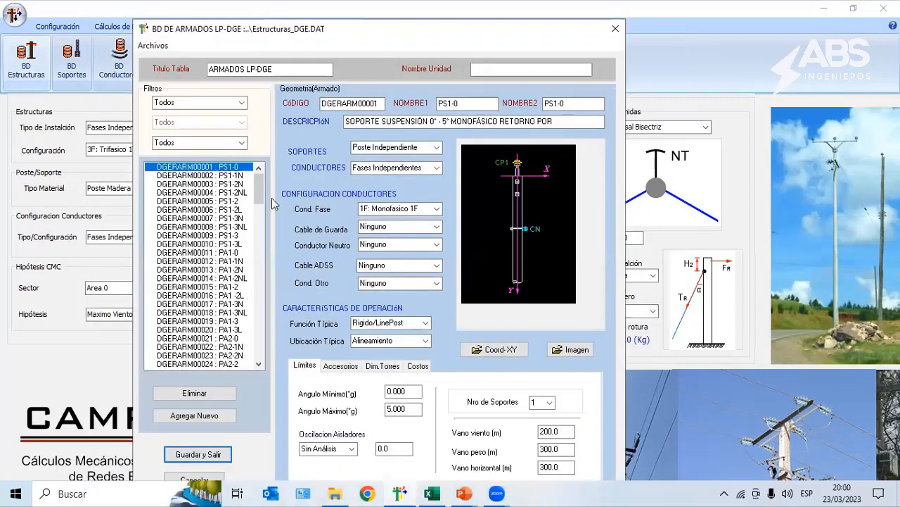
{"action": "left_click", "coordinate": [158, 50]}
{"action": "left_click", "coordinate": [181, 61]}
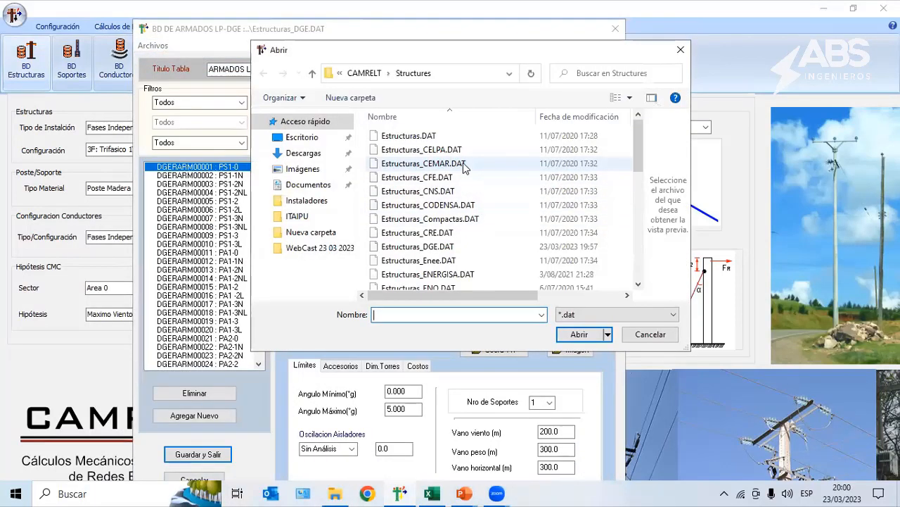
Step: Browse the utility-specific structure database files in the Structures folder and load Estructuras_CODENSA.DAT
{"action": "left_click", "coordinate": [465, 205]}
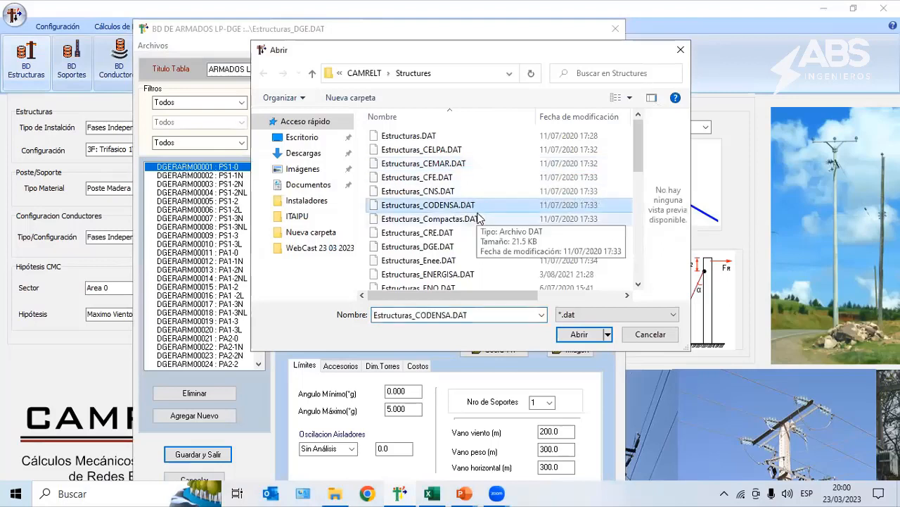
{"action": "scroll", "coordinate": [477, 213], "scroll_direction": "down", "scroll_amount": 1}
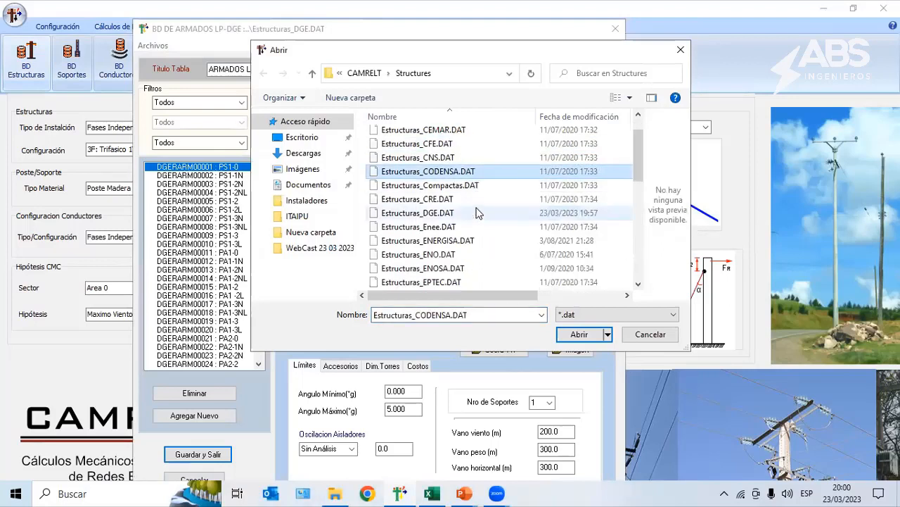
{"action": "scroll", "coordinate": [477, 211], "scroll_direction": "down", "scroll_amount": 2}
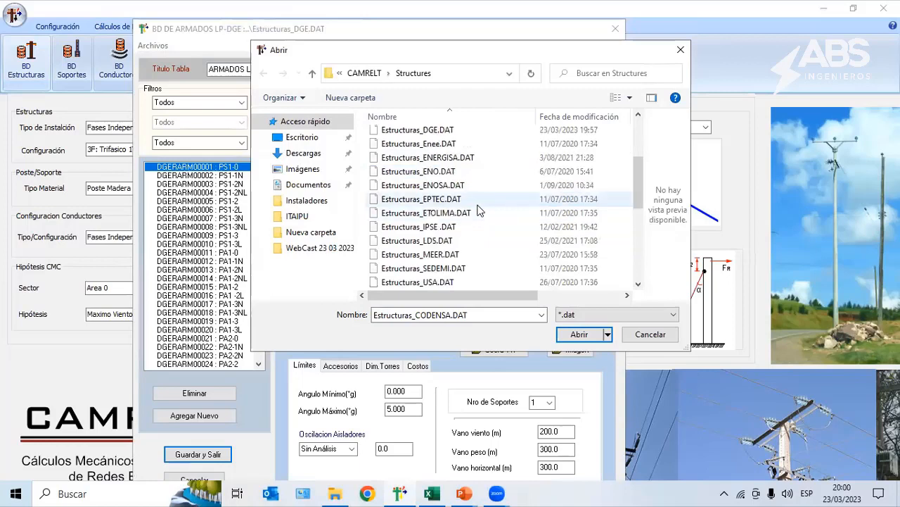
{"action": "left_click", "coordinate": [422, 212]}
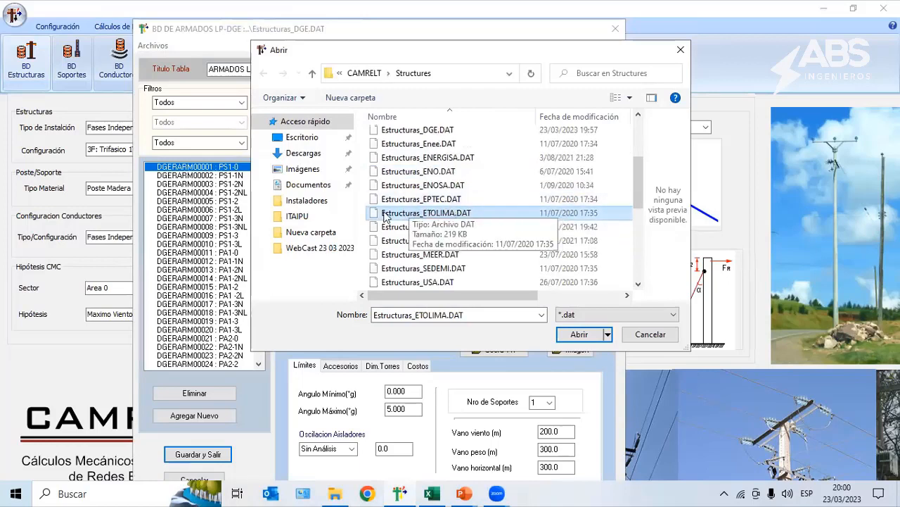
{"action": "scroll", "coordinate": [484, 215], "scroll_direction": "down", "scroll_amount": 1}
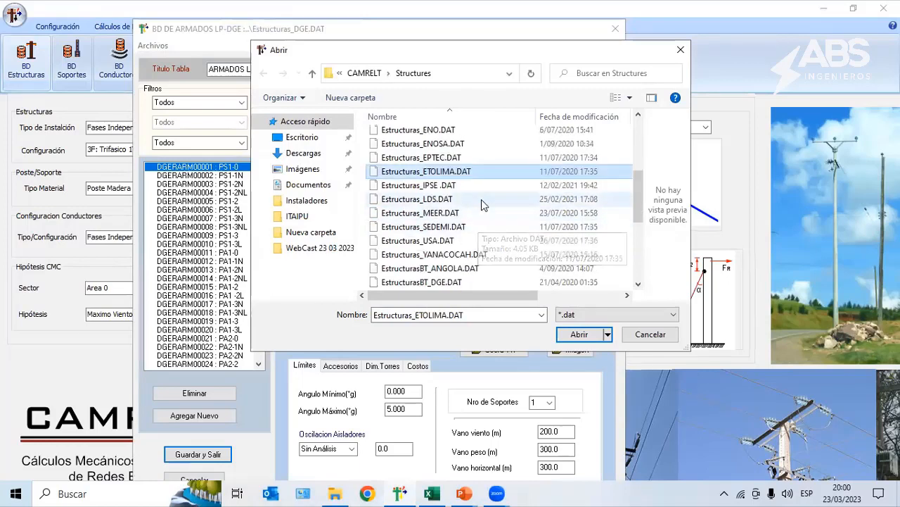
{"action": "scroll", "coordinate": [481, 201], "scroll_direction": "down", "scroll_amount": 2}
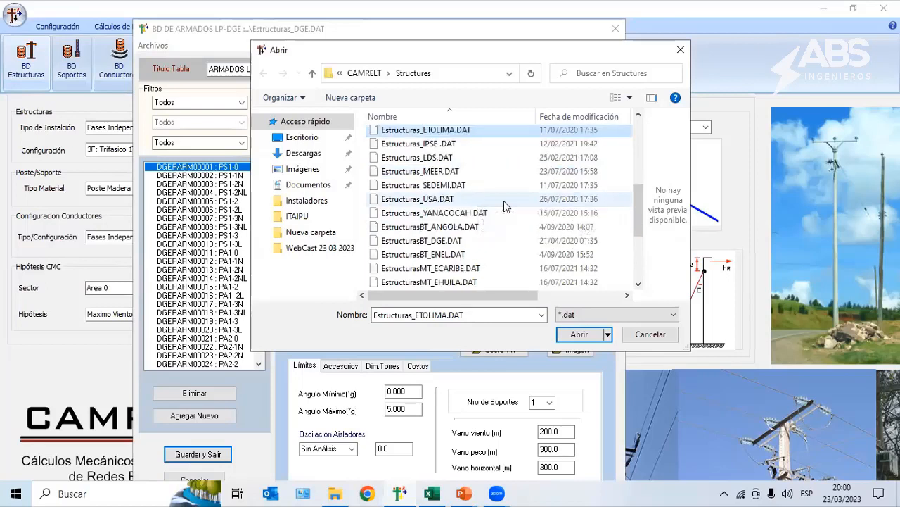
{"action": "left_click", "coordinate": [467, 226]}
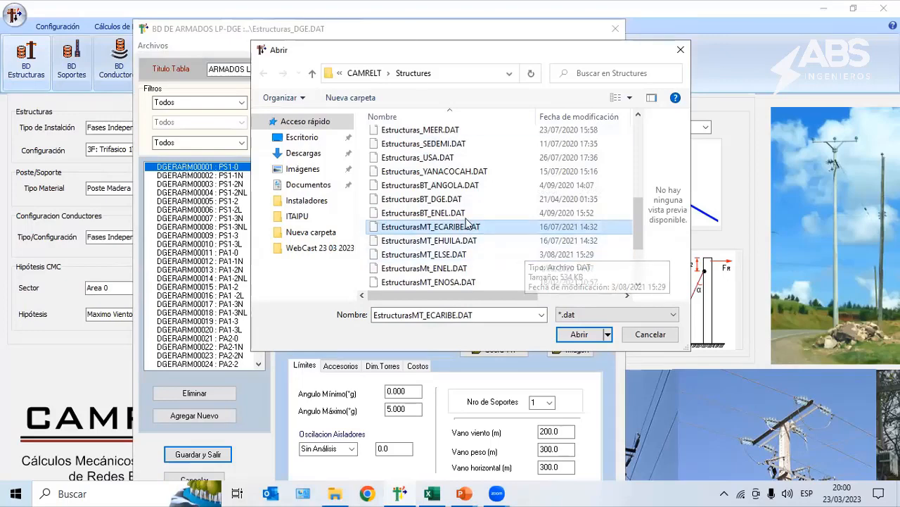
{"action": "scroll", "coordinate": [468, 219], "scroll_direction": "up", "scroll_amount": 6}
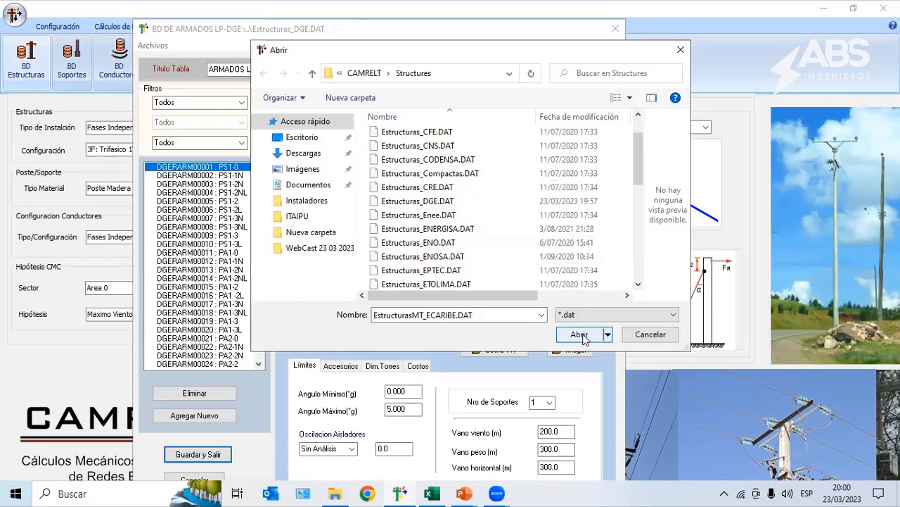
{"action": "left_click", "coordinate": [429, 158]}
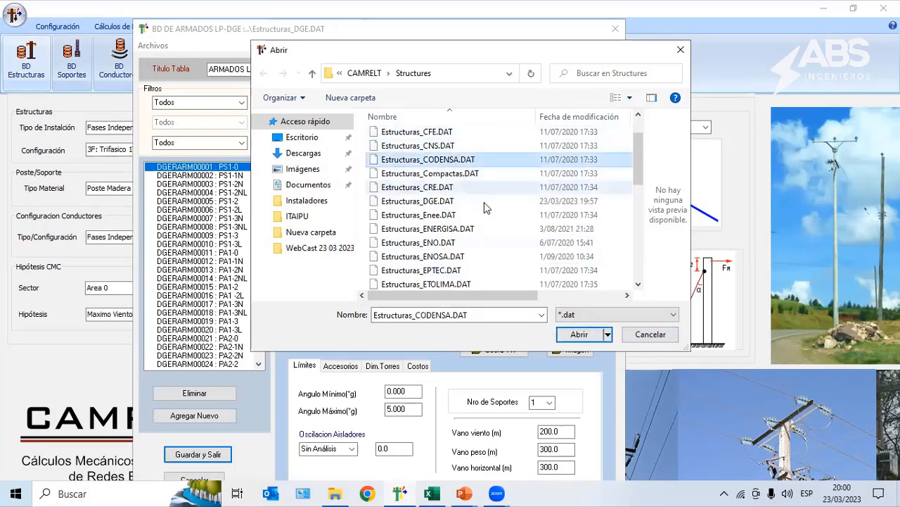
{"action": "left_click", "coordinate": [575, 334]}
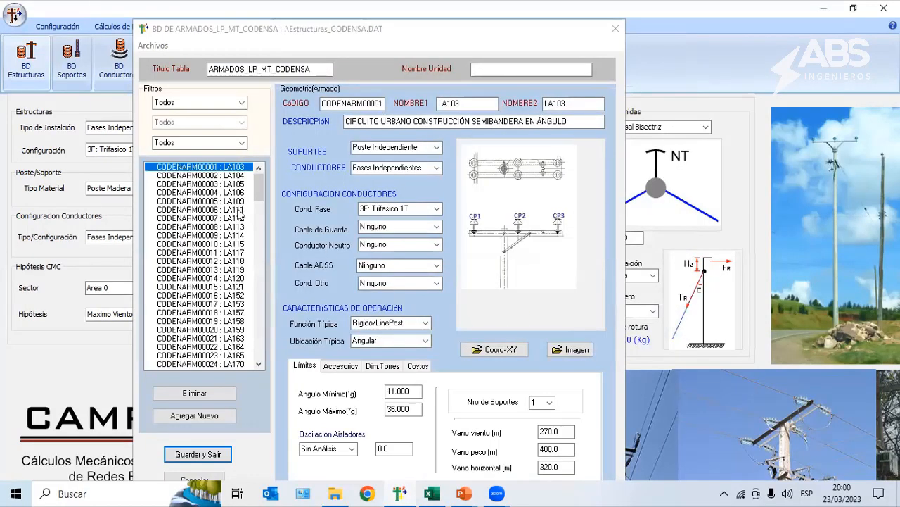
Step: Review the CODENSA structures one by one from LA105 to LA119, examining their geometry drawings and properties, and close the database
{"action": "left_click", "coordinate": [223, 184]}
{"action": "left_click", "coordinate": [223, 191]}
{"action": "left_click", "coordinate": [230, 202]}
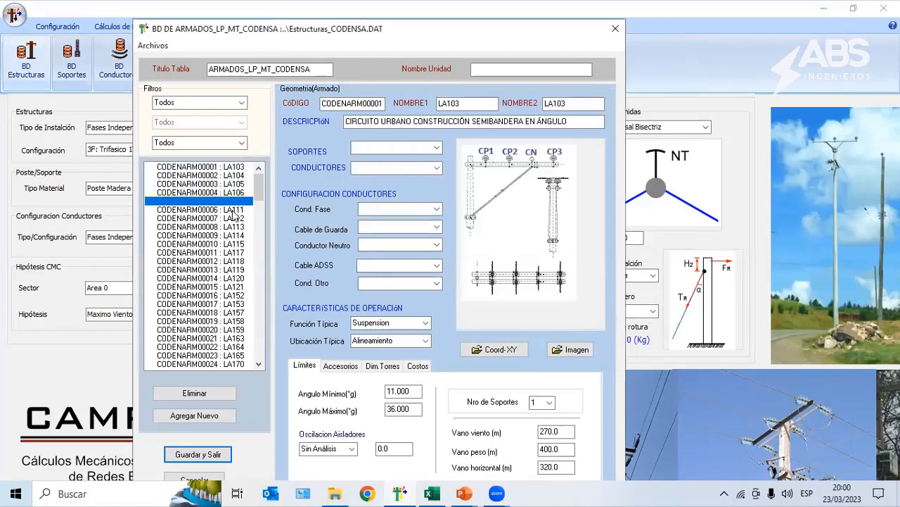
{"action": "key", "text": "Down"}
{"action": "key", "text": "Down"}
{"action": "key", "text": "Down"}
{"action": "key", "text": "Down"}
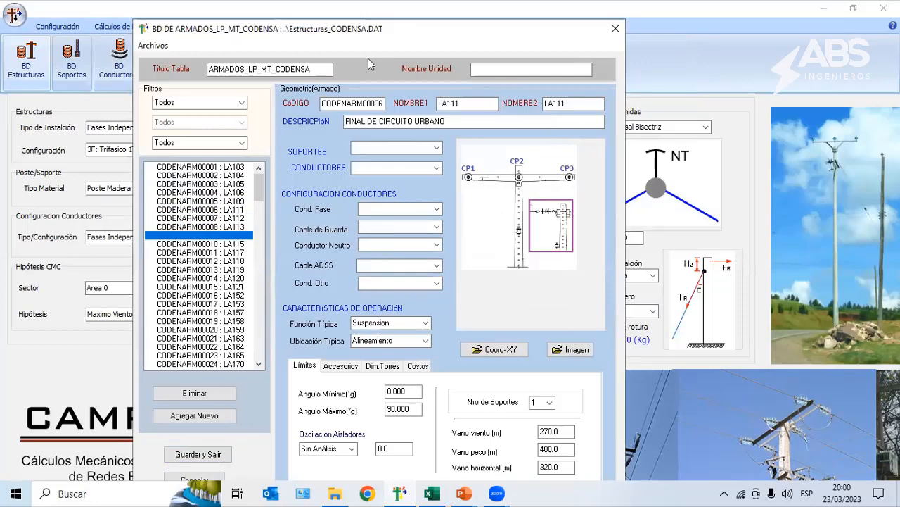
{"action": "key", "text": "Down"}
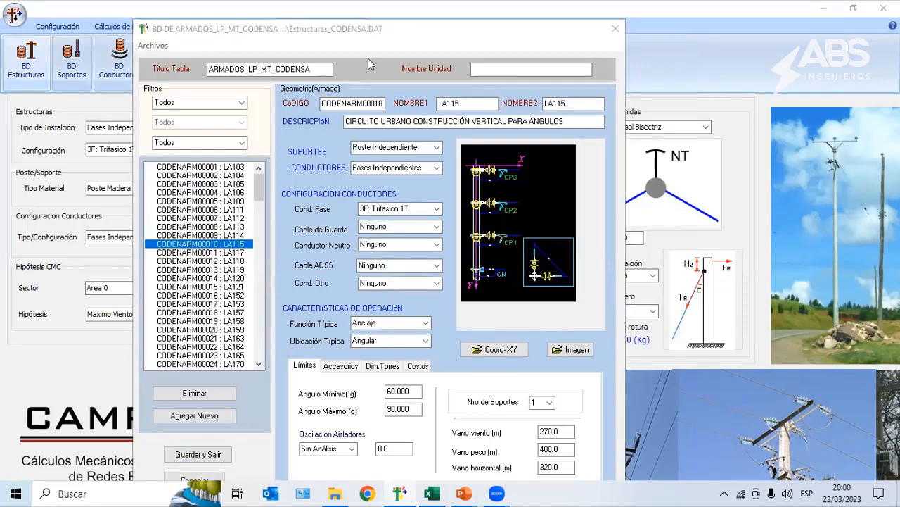
{"action": "left_click", "coordinate": [223, 237]}
{"action": "key", "text": "Down"}
{"action": "key", "text": "Down"}
{"action": "key", "text": "Down"}
{"action": "key", "text": "Down"}
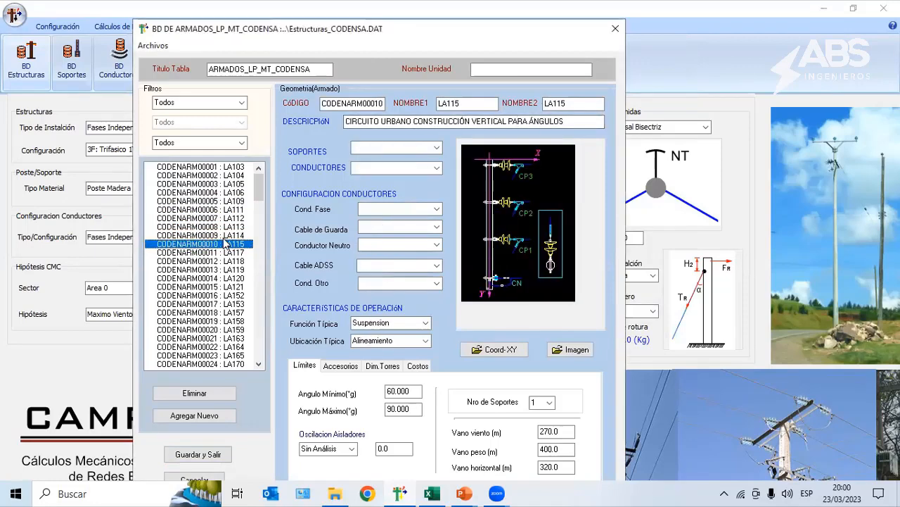
{"action": "scroll", "coordinate": [259, 257], "scroll_direction": "down", "scroll_amount": 14}
{"action": "left_click_drag", "start_coordinate": [259, 252], "coordinate": [267, 171]}
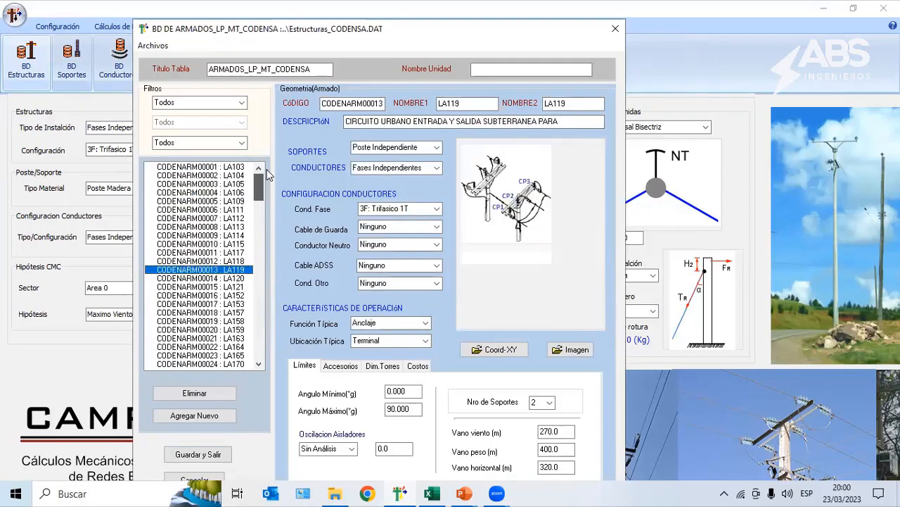
{"action": "left_click", "coordinate": [616, 28]}
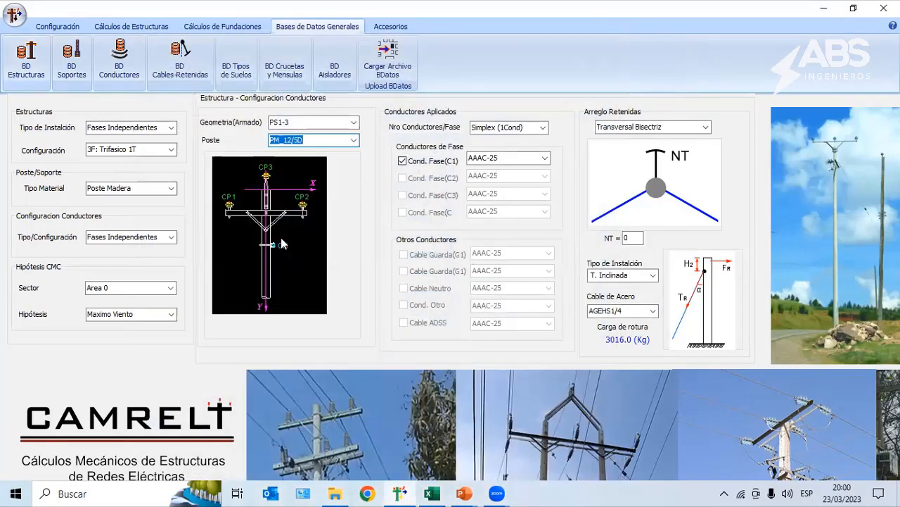